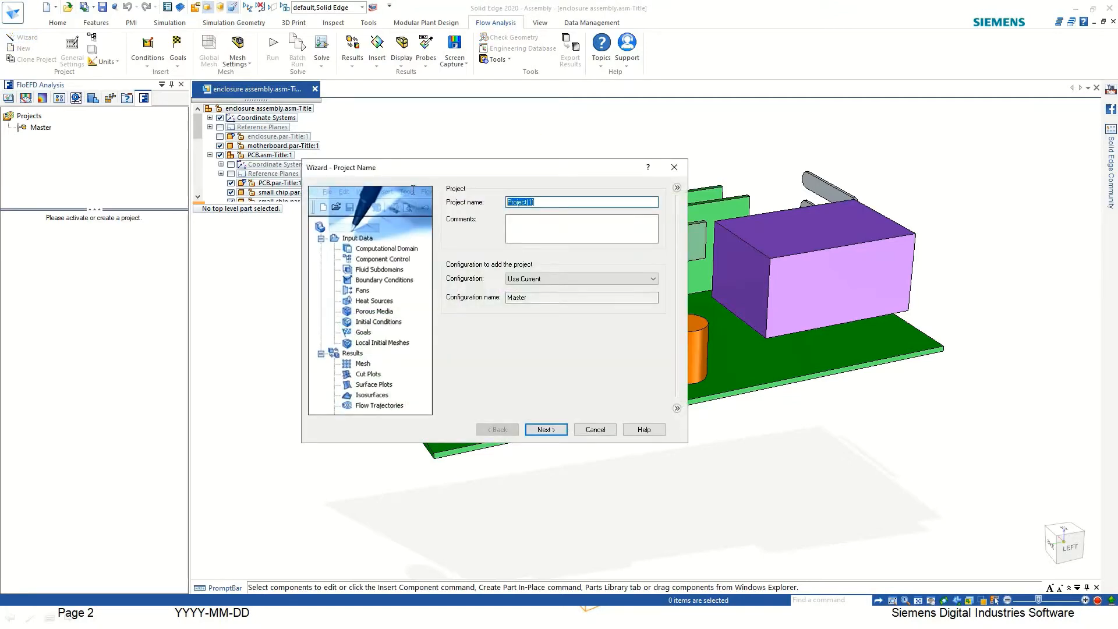
# Step: Name the project Inlet flow and set the temperature unit of the SI unit system to Fahrenheit
pyautogui.press('BackSpace')
pyautogui.click(545, 431)
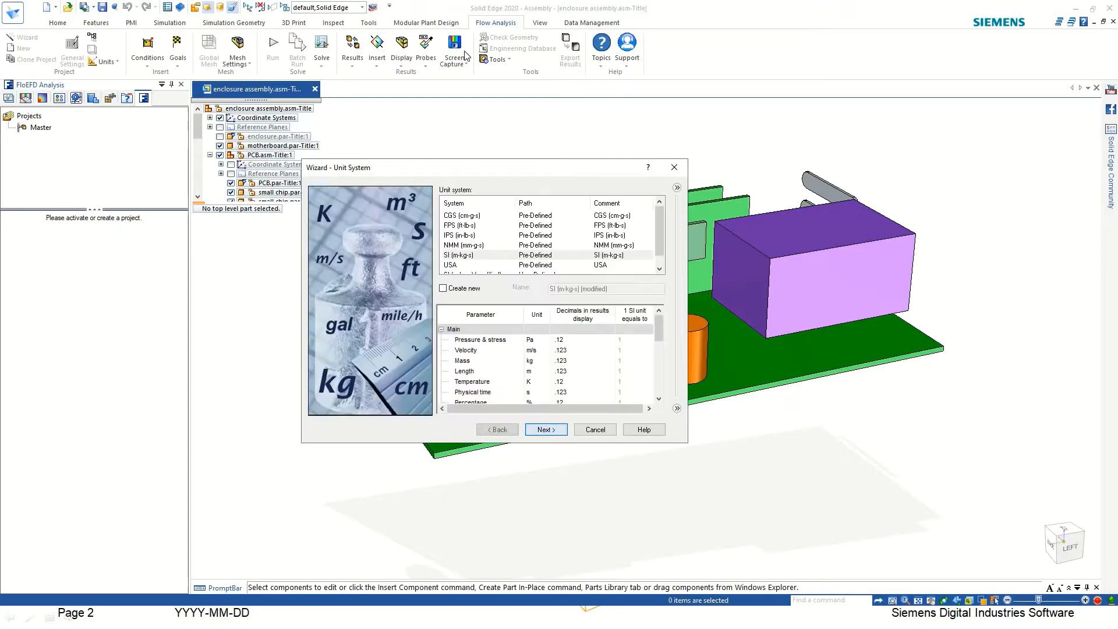
pyautogui.click(531, 381)
pyautogui.click(545, 382)
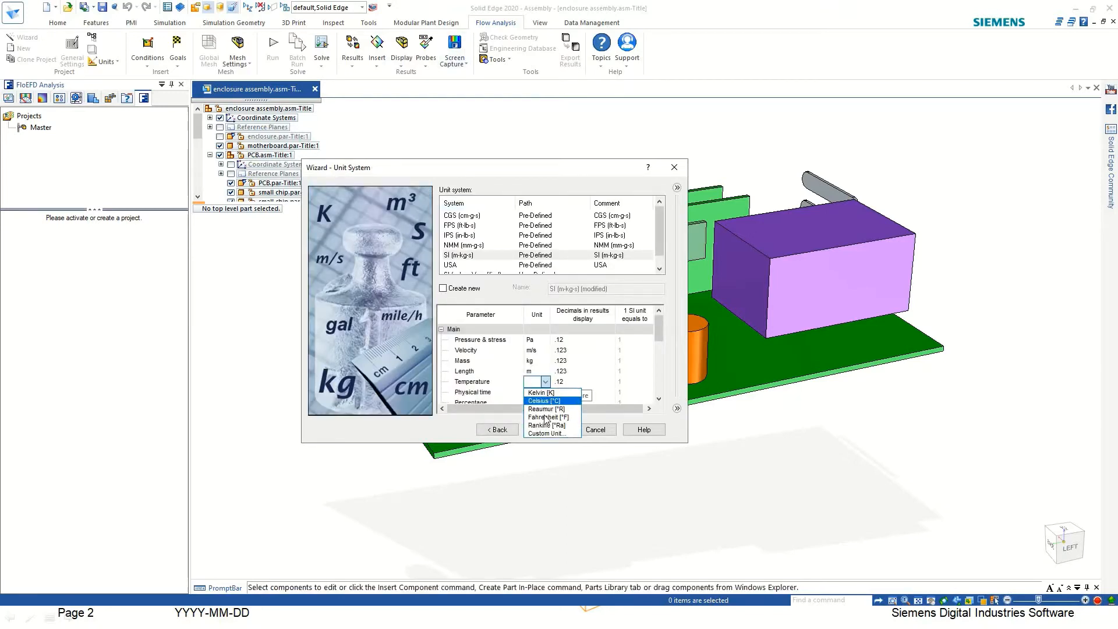
pyautogui.click(547, 417)
pyautogui.click(546, 431)
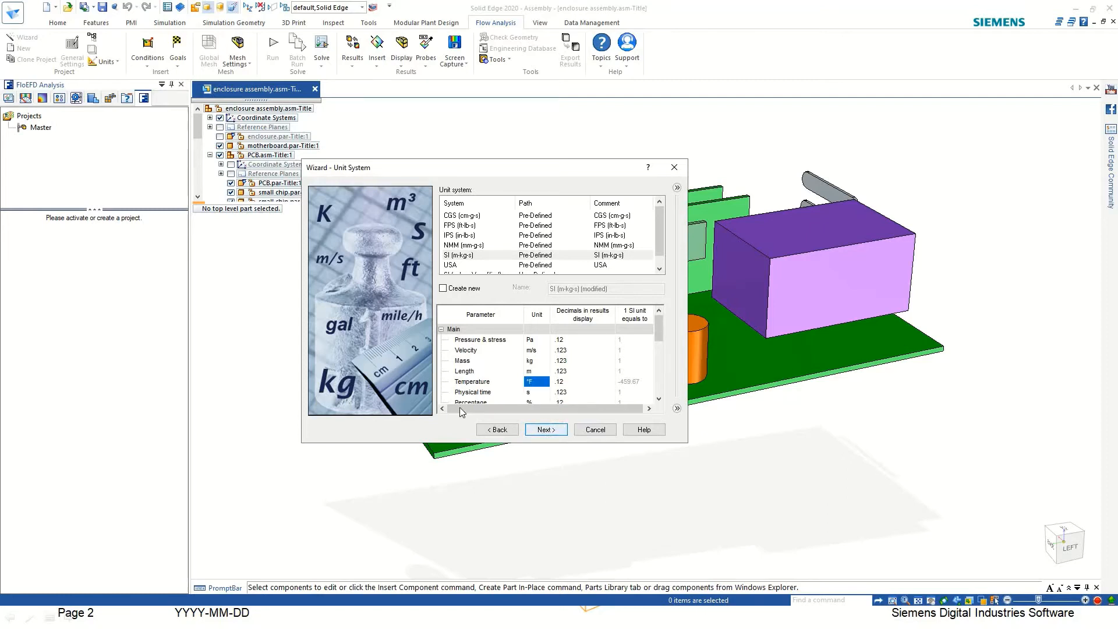
pyautogui.click(547, 431)
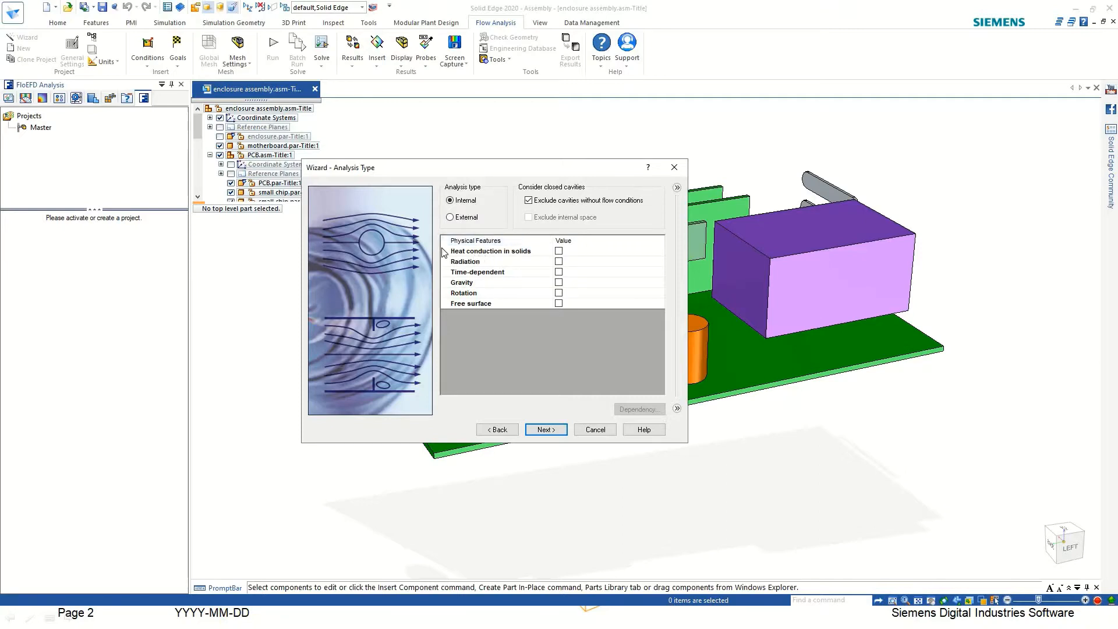
# Step: Enable heat conduction in solids for the internal analysis and add Air as the default project fluid
pyautogui.click(559, 251)
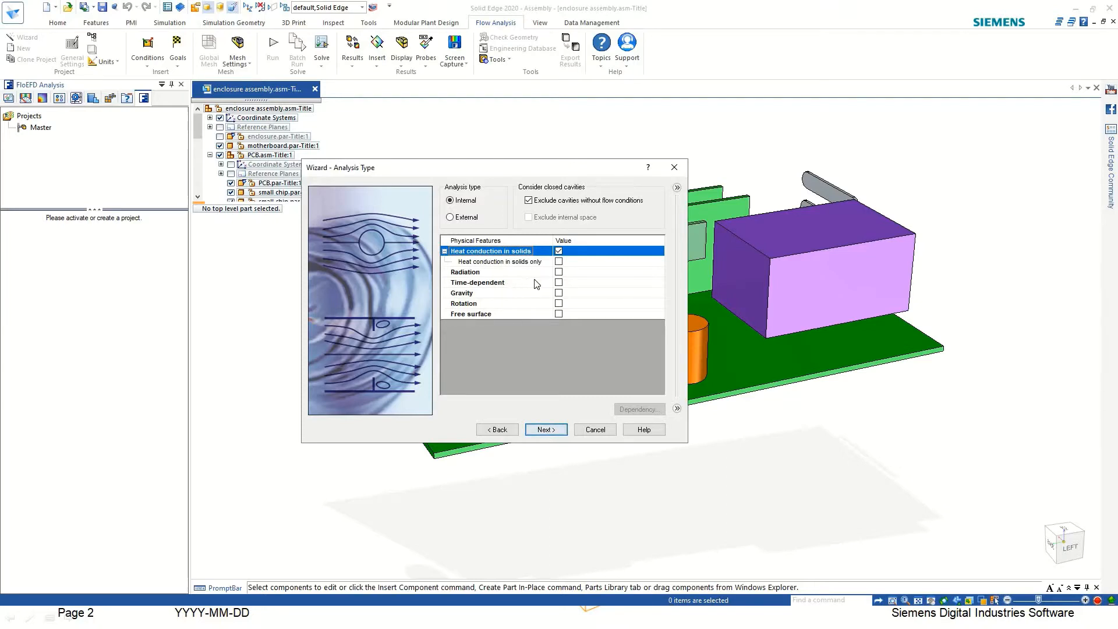
pyautogui.click(550, 430)
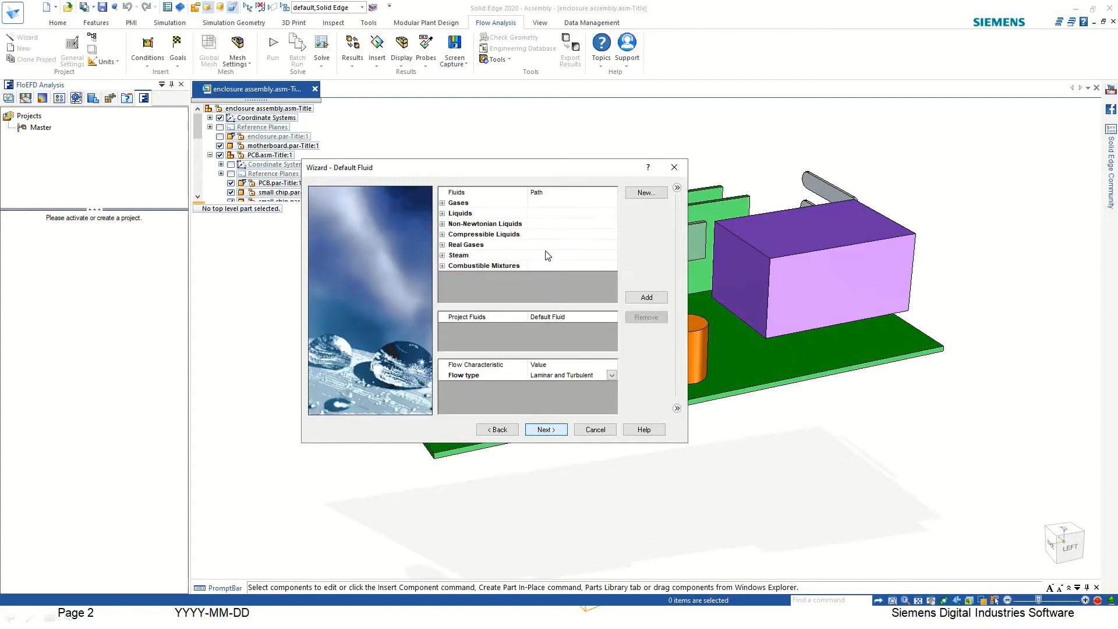
pyautogui.doubleClick(455, 204)
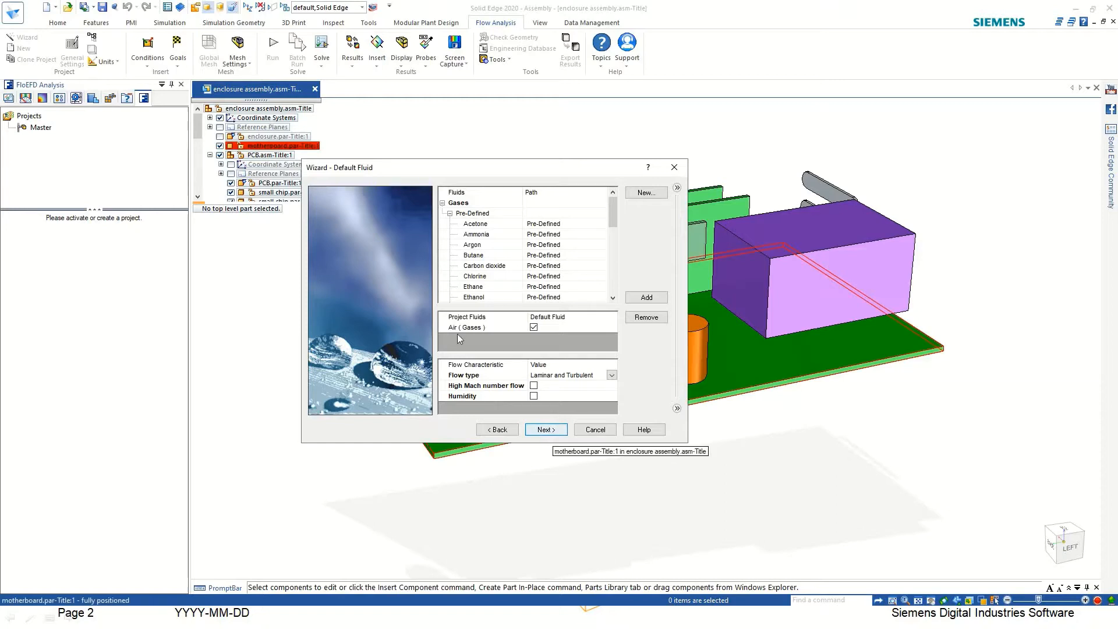
pyautogui.click(548, 430)
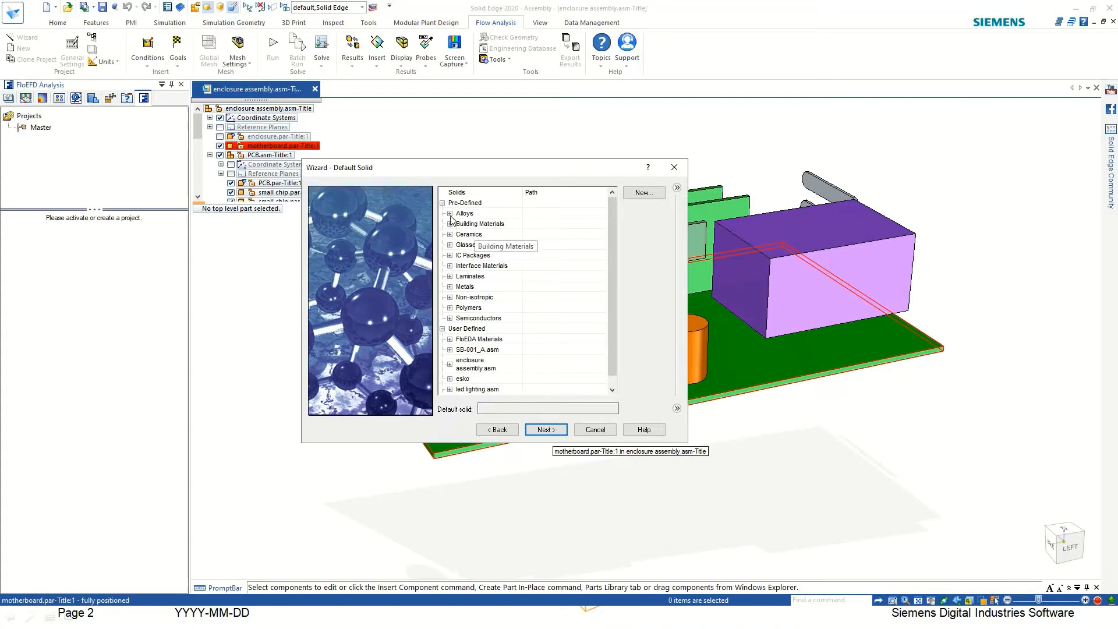
# Step: Set the default solid to the pre-defined alloy Steel Stainless 302
pyautogui.click(450, 214)
pyautogui.scroll(-5, 471, 367)
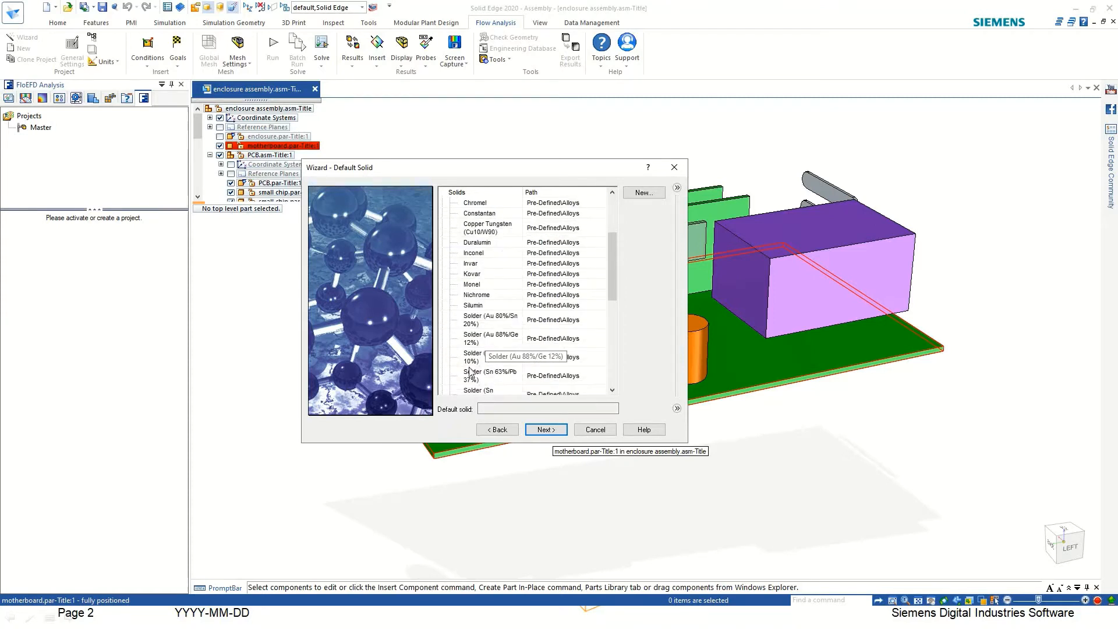
pyautogui.scroll(-3, 471, 370)
pyautogui.click(491, 335)
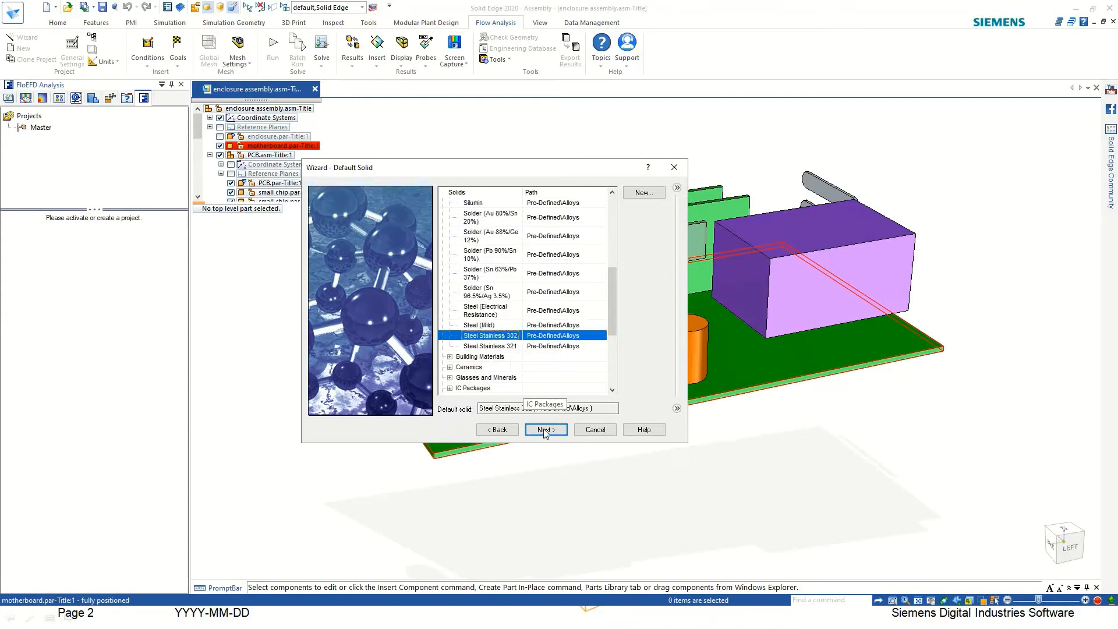
pyautogui.click(545, 430)
# Step: Set the default outer wall condition to a heat transfer coefficient of 20 W/m^2/K and finish the project wizard
pyautogui.click(653, 203)
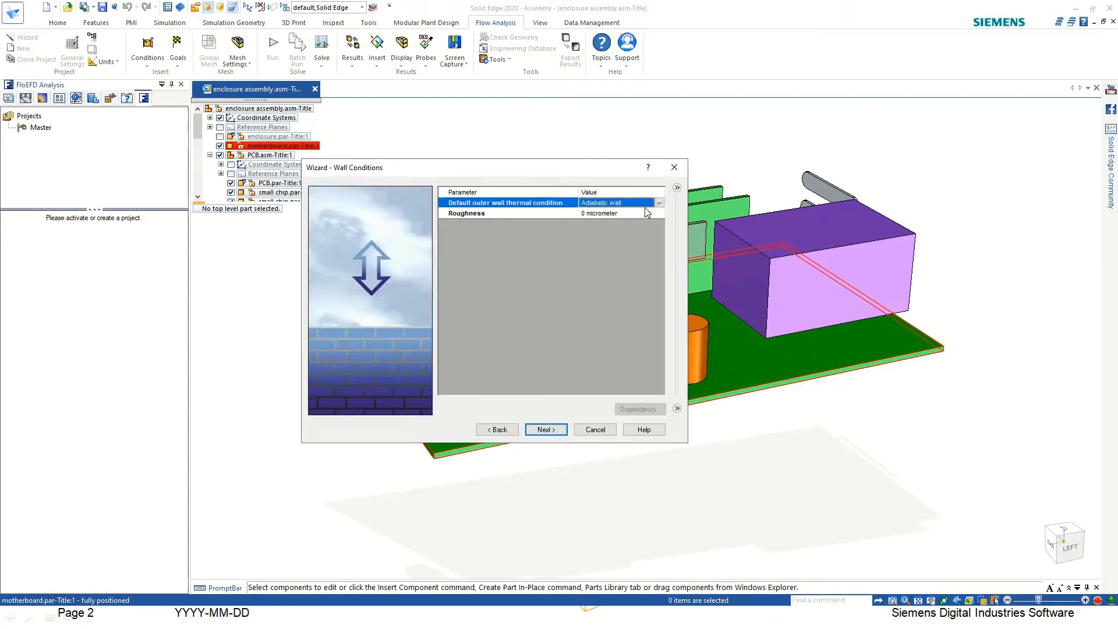
pyautogui.click(660, 202)
pyautogui.click(603, 222)
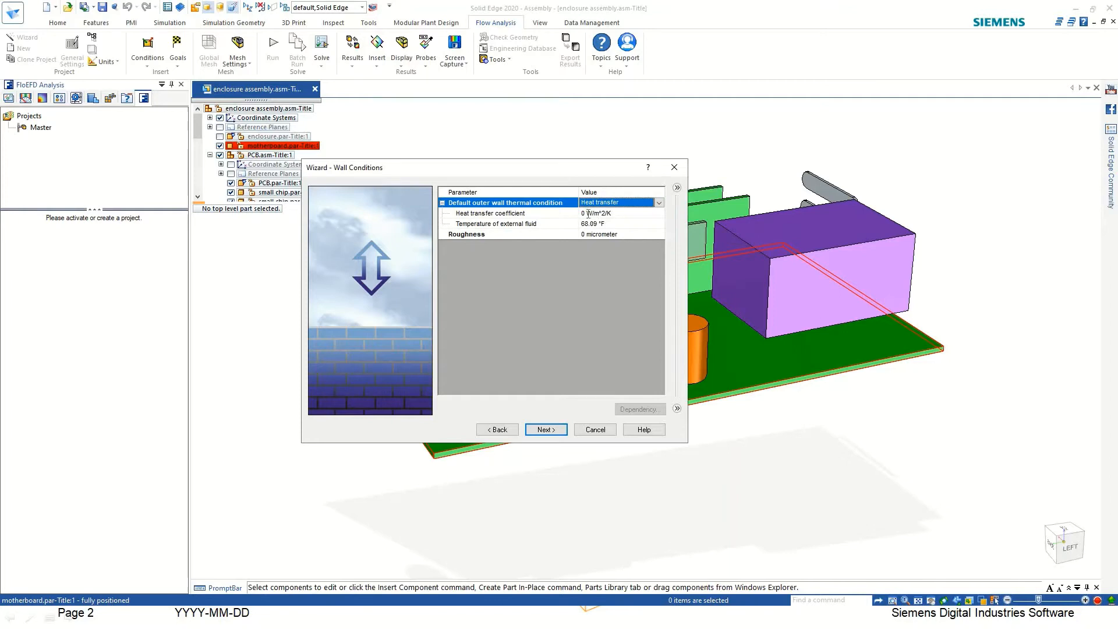
pyautogui.click(588, 213)
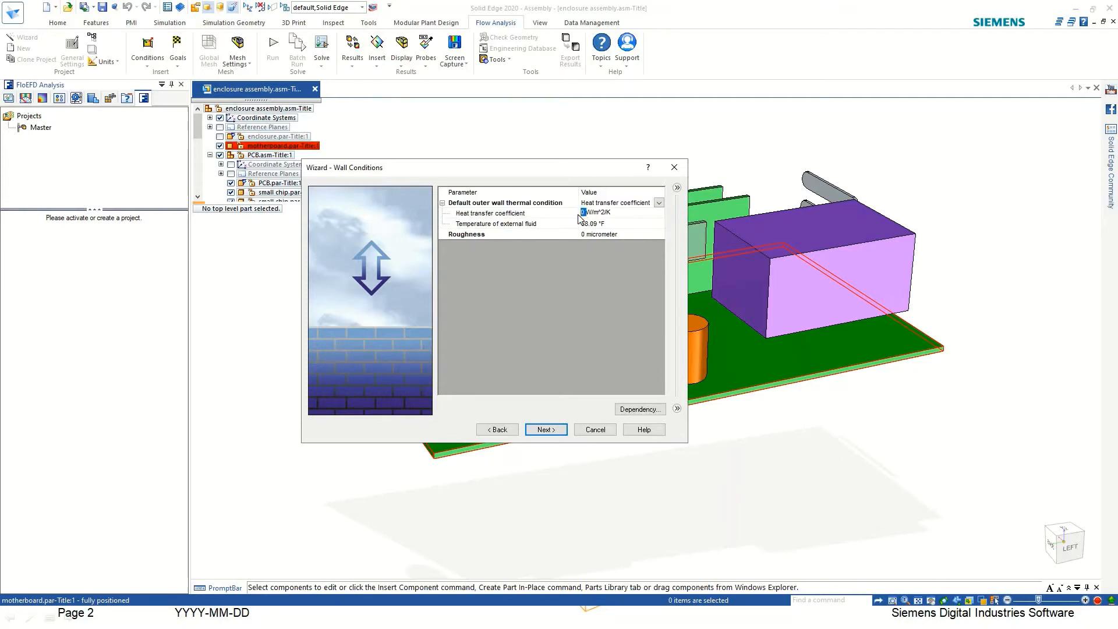
pyautogui.write('20')
pyautogui.click(546, 429)
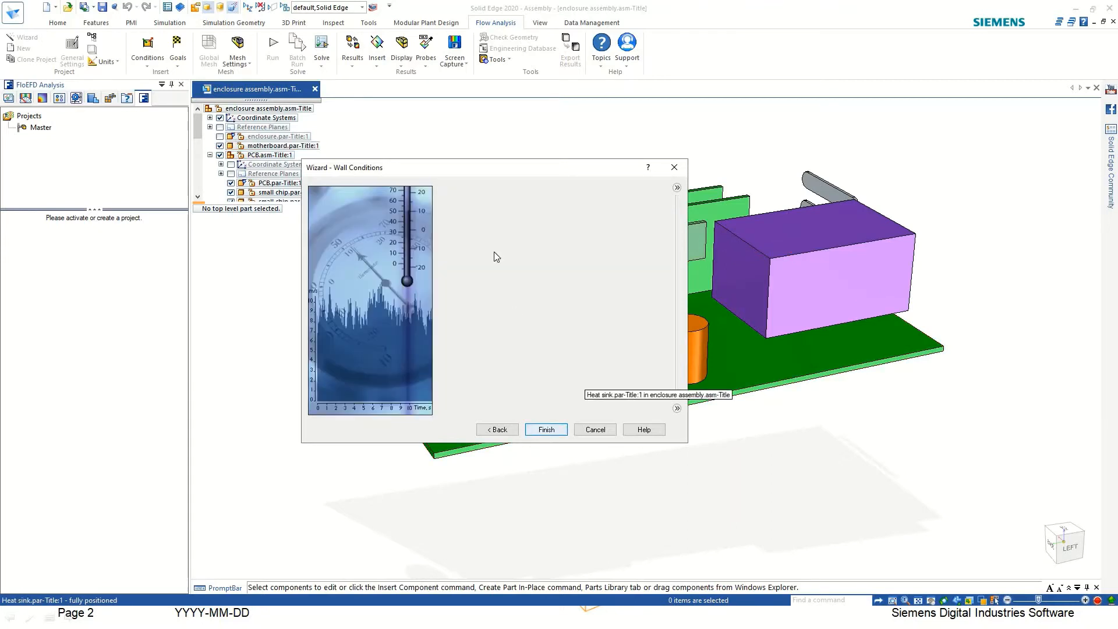
pyautogui.click(548, 432)
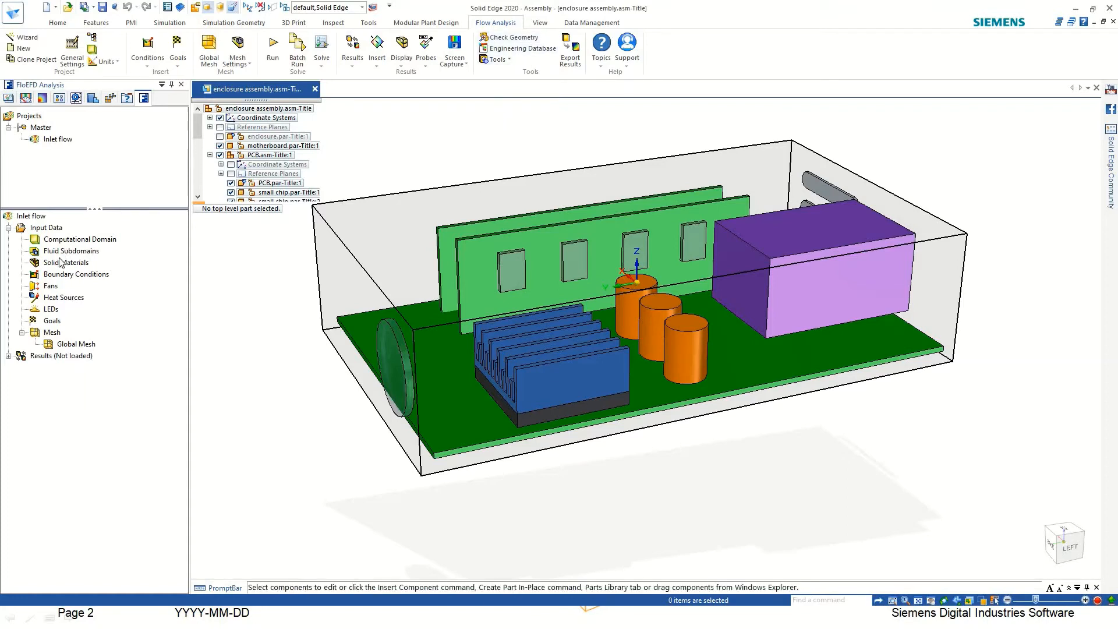
# Step: Hide the computational domain box around the assembly
pyautogui.rightClick(61, 236)
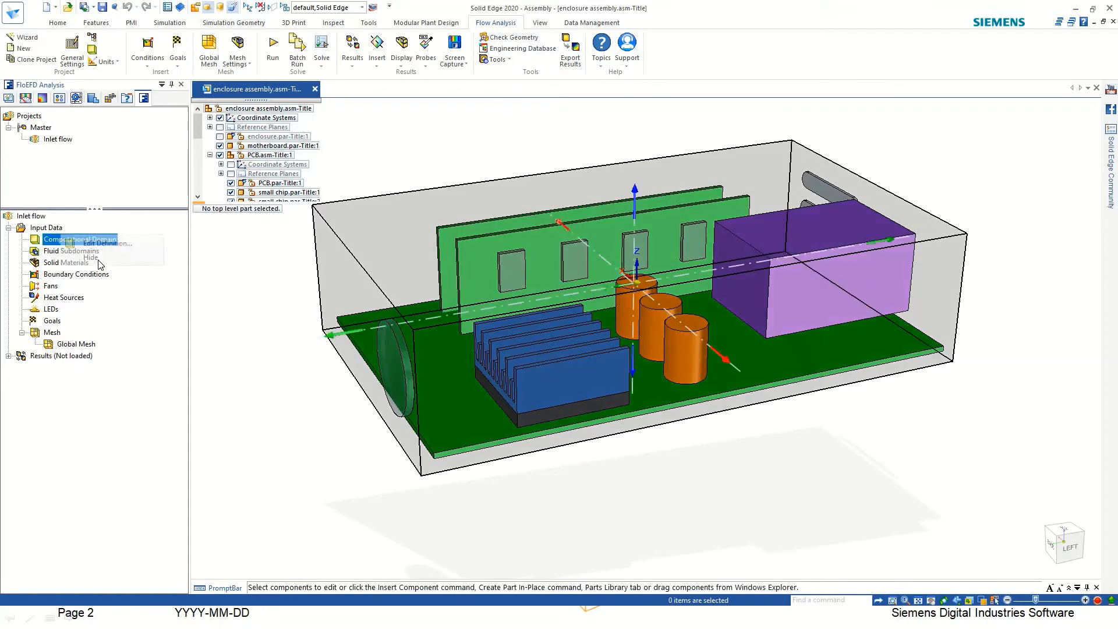
pyautogui.click(92, 257)
# Step: Assign the pre-defined metal Aluminum as the solid material of the heat sink
pyautogui.moveTo(242, 299); pyautogui.dragTo(271, 371, button='middle')
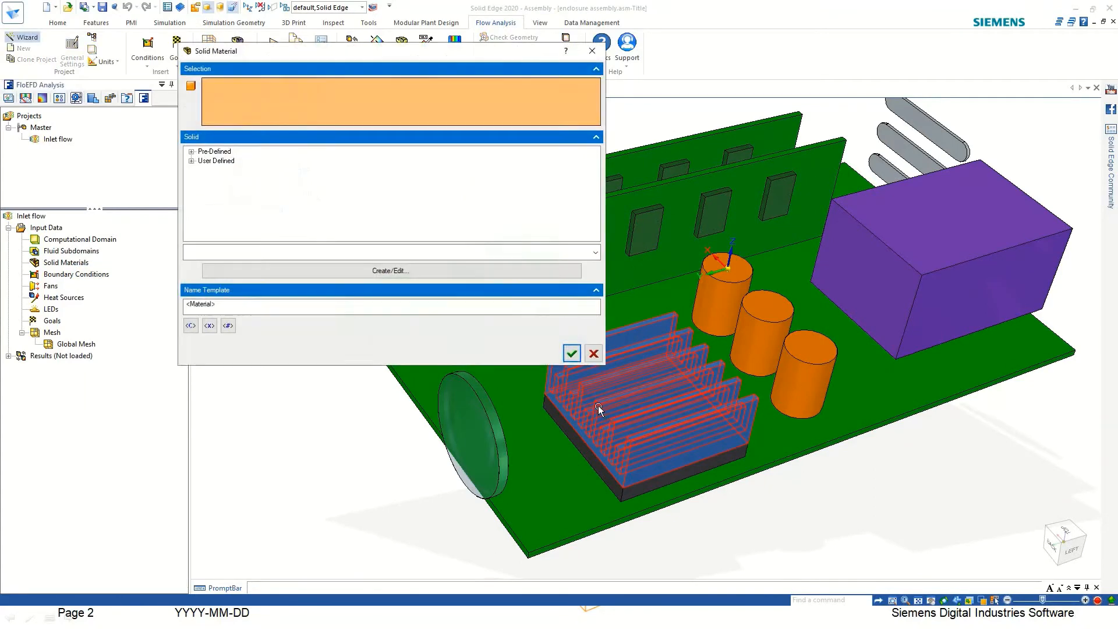
pyautogui.click(192, 152)
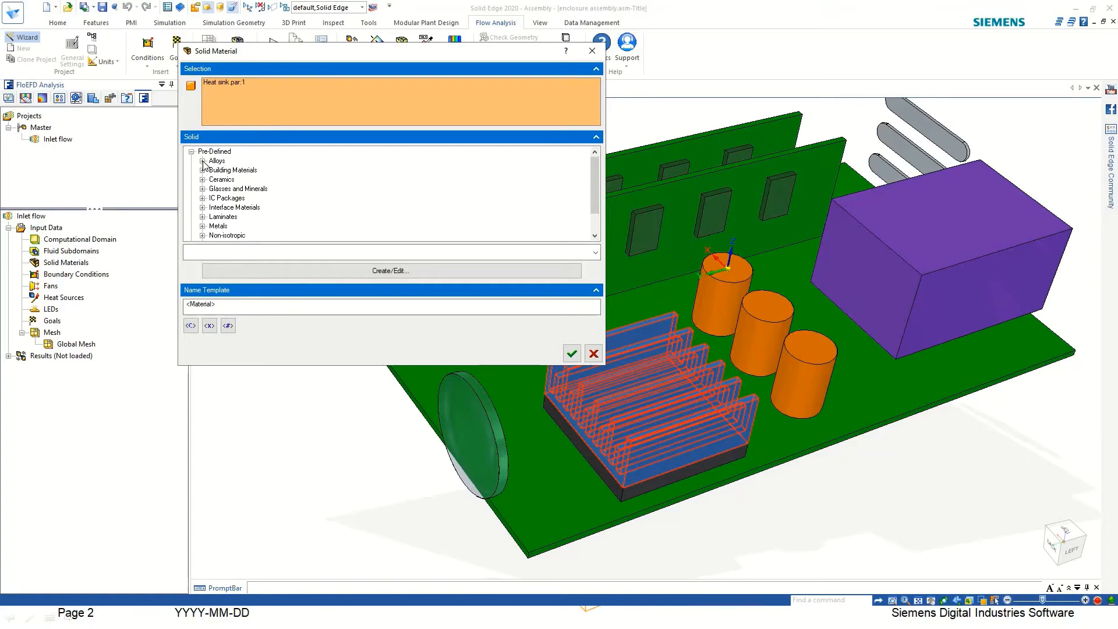
pyautogui.click(203, 161)
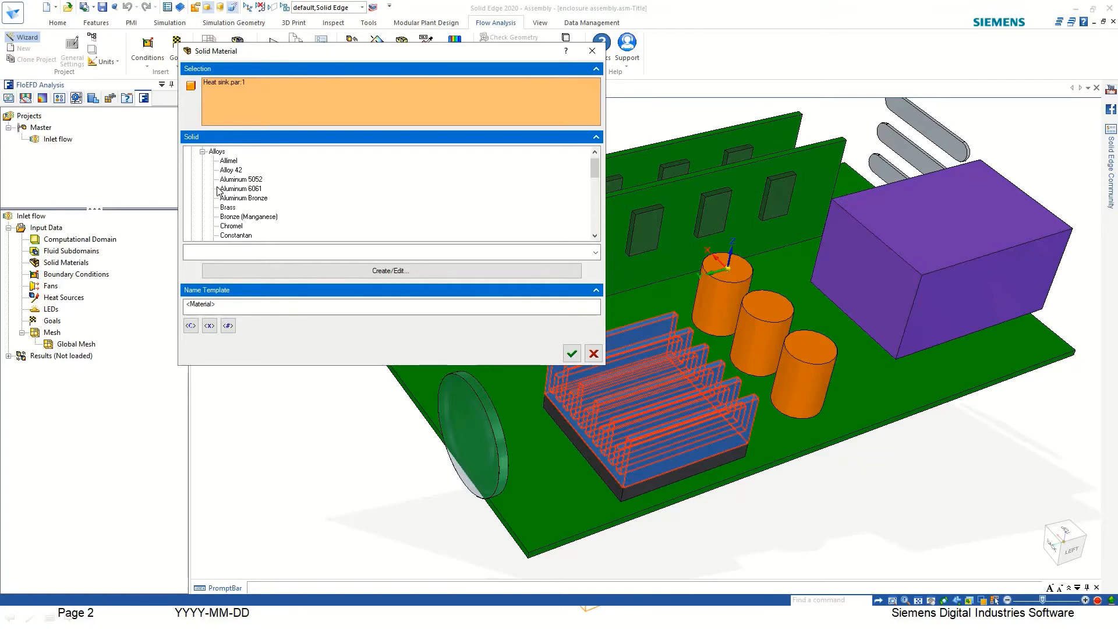
pyautogui.scroll(-10, 219, 197)
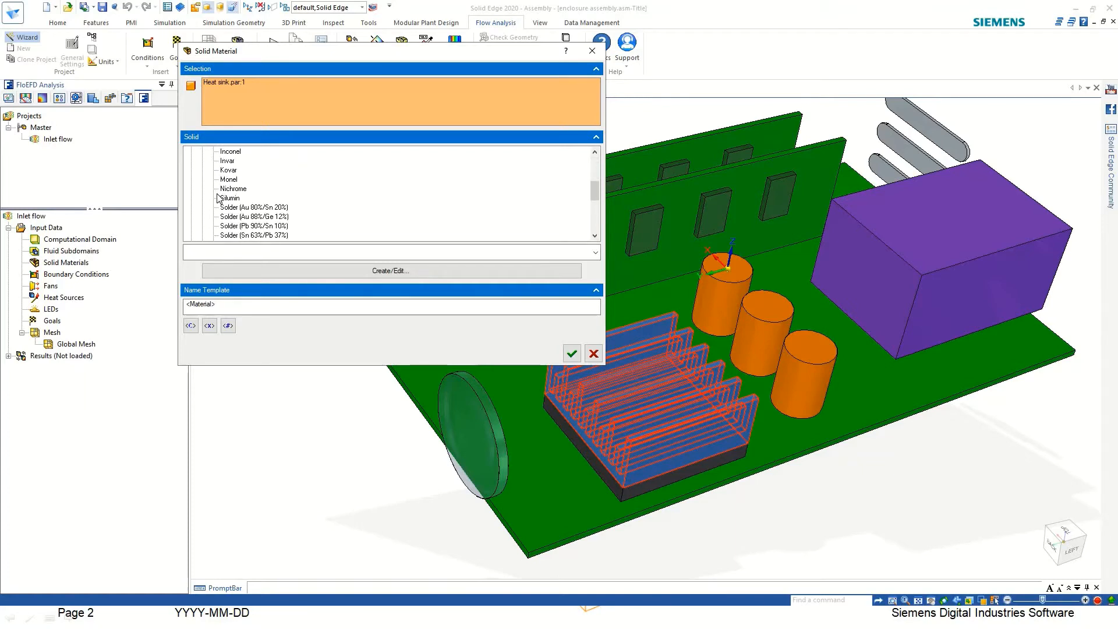
pyautogui.scroll(3, 219, 197)
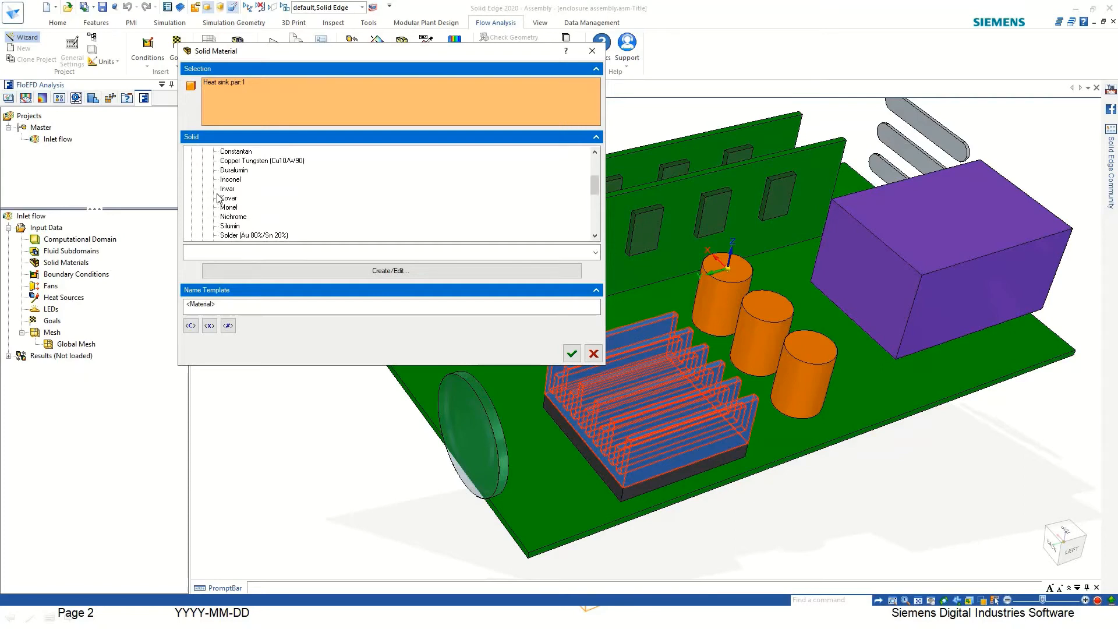
pyautogui.scroll(4, 219, 197)
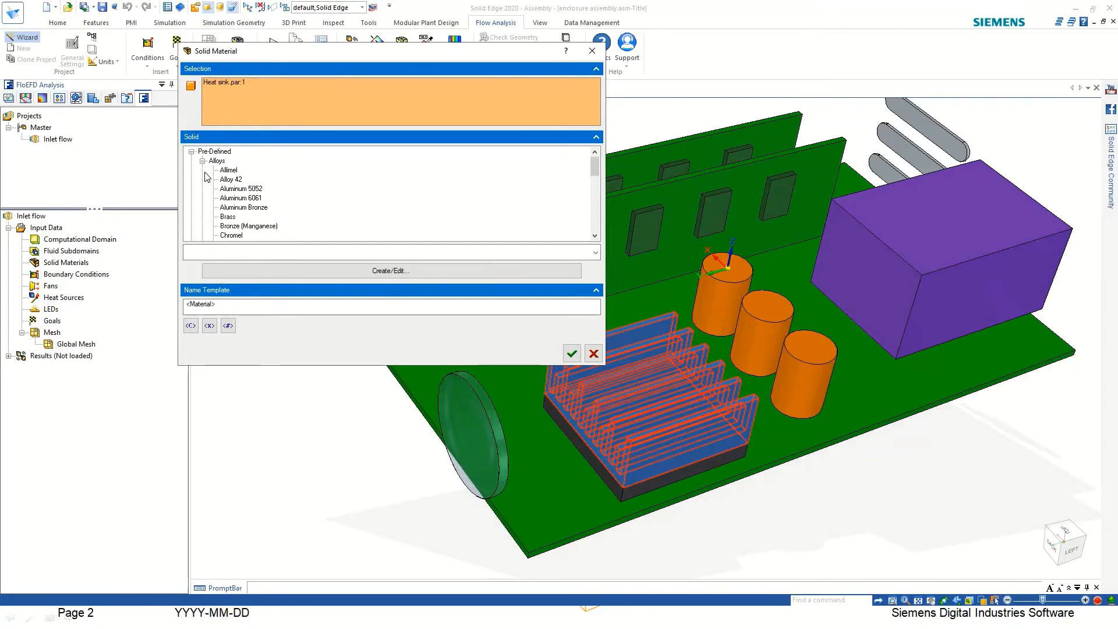
pyautogui.click(203, 160)
pyautogui.scroll(-1, 210, 210)
pyautogui.click(203, 198)
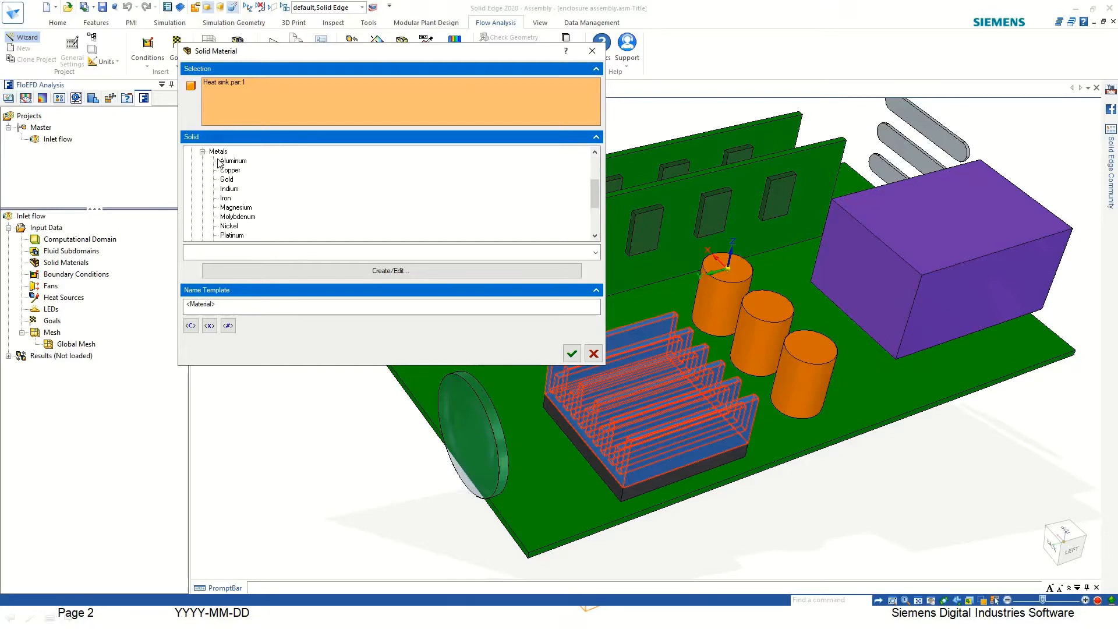
pyautogui.click(233, 161)
pyautogui.click(572, 352)
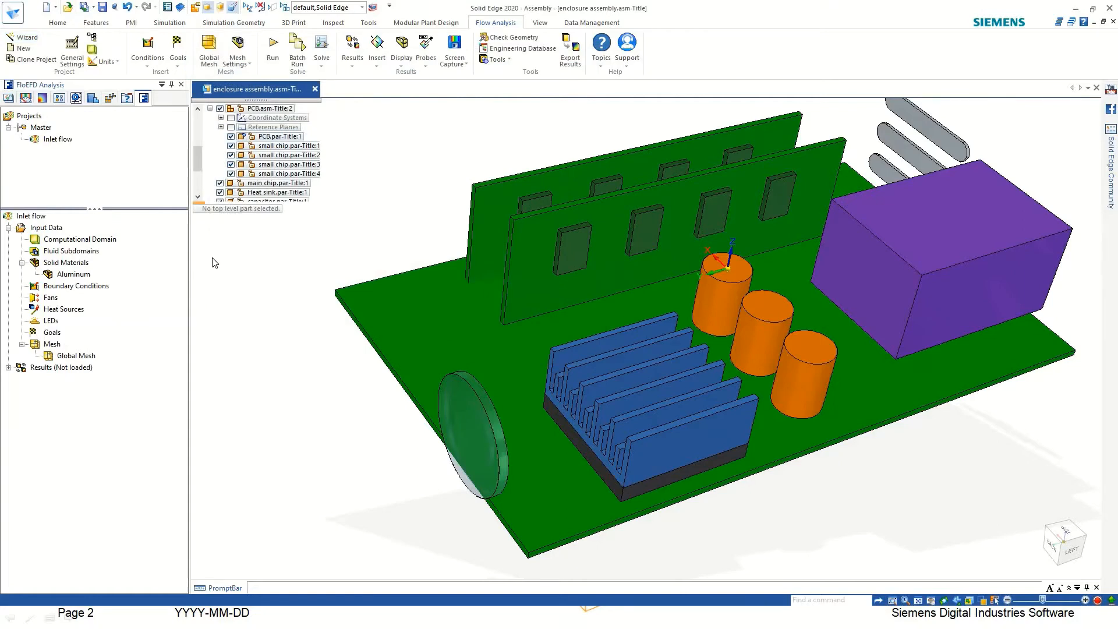
pyautogui.click(64, 274)
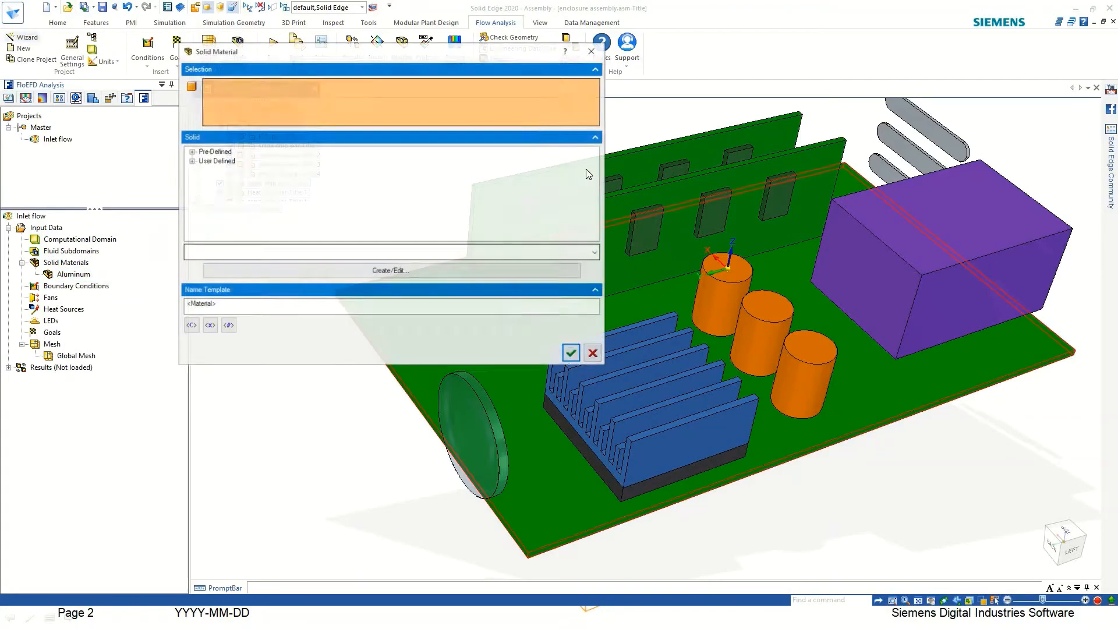
pyautogui.scroll(-4, 857, 146)
pyautogui.scroll(3, 770, 144)
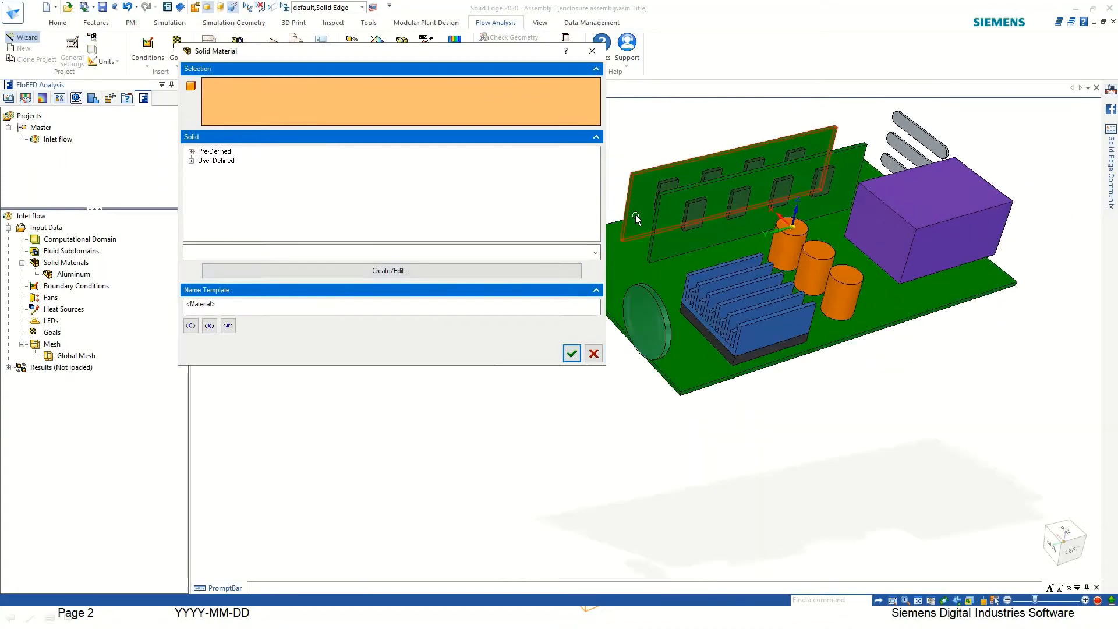
pyautogui.click(593, 52)
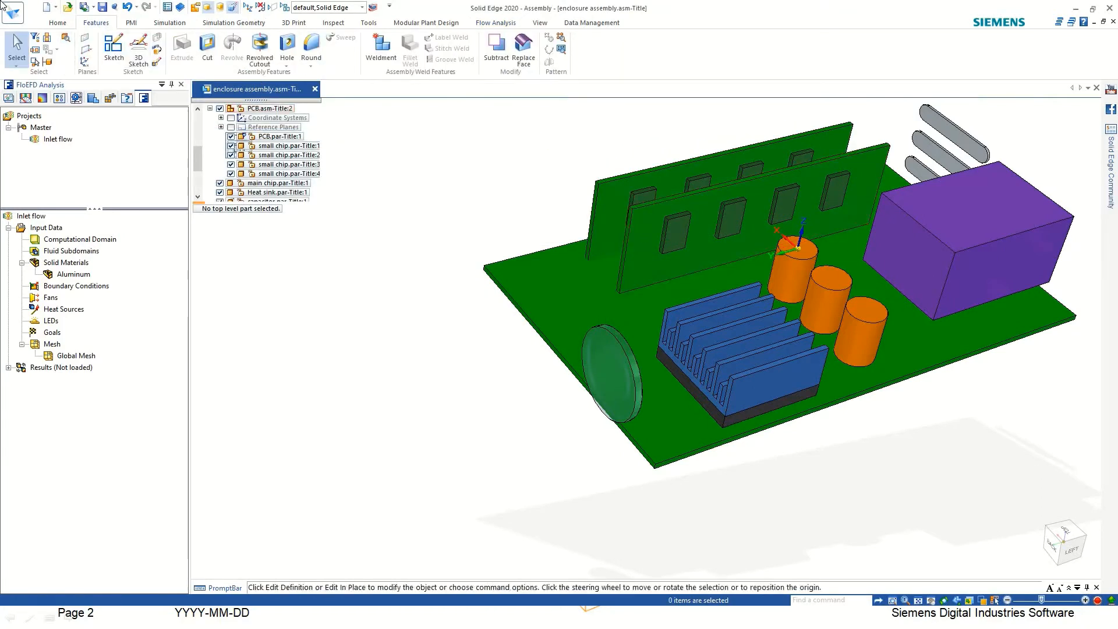
# Step: Select all small chips identical to the selected one and add the main chip under the heat sink to the selection
pyautogui.click(56, 50)
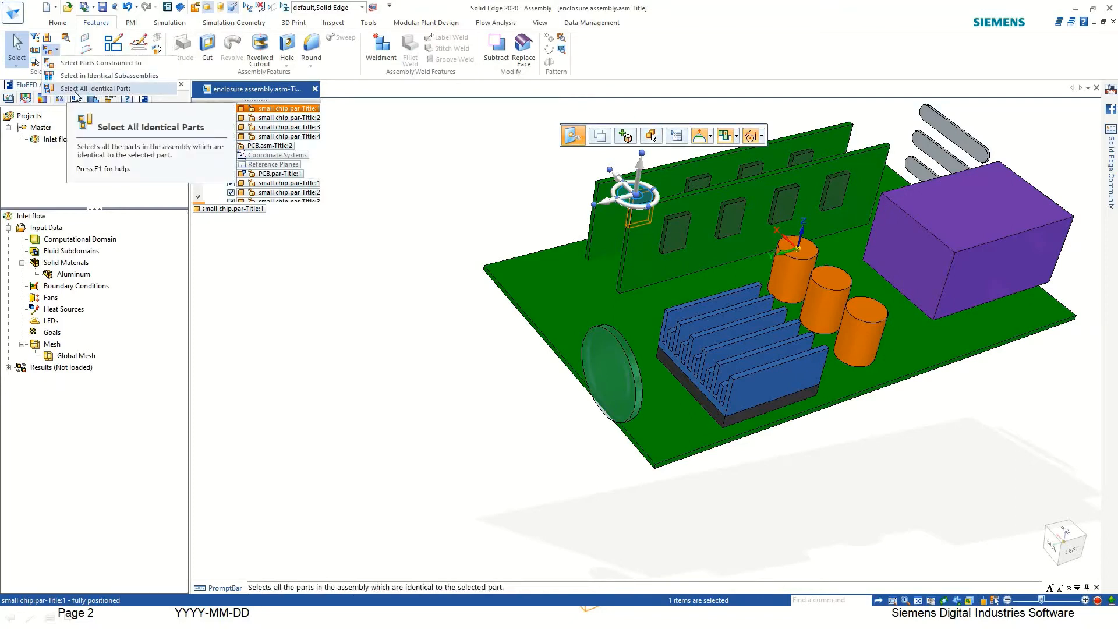
pyautogui.click(75, 90)
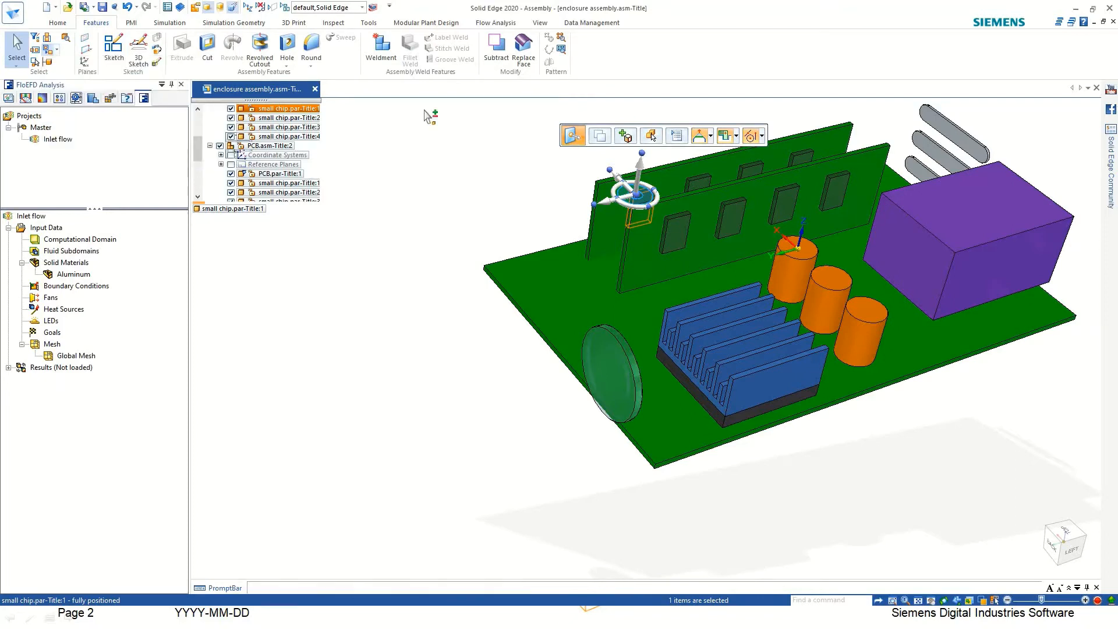
pyautogui.keyDown('ctrl'); pyautogui.click(757, 417); pyautogui.keyUp('ctrl')
# Step: Assign the user-defined solid material Tutorial component package from the enclosure assembly's Master project to the selected small chips and main chip
pyautogui.moveTo(490, 367); pyautogui.dragTo(486, 354, button='middle')
pyautogui.scroll(-2, 487, 354)
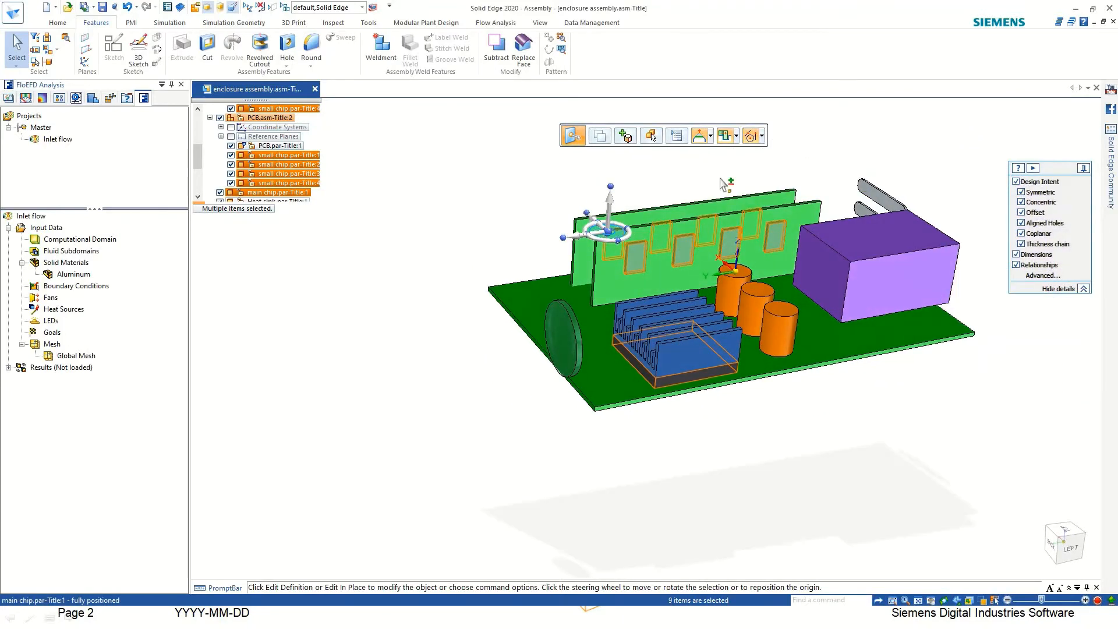
pyautogui.scroll(2, 722, 185)
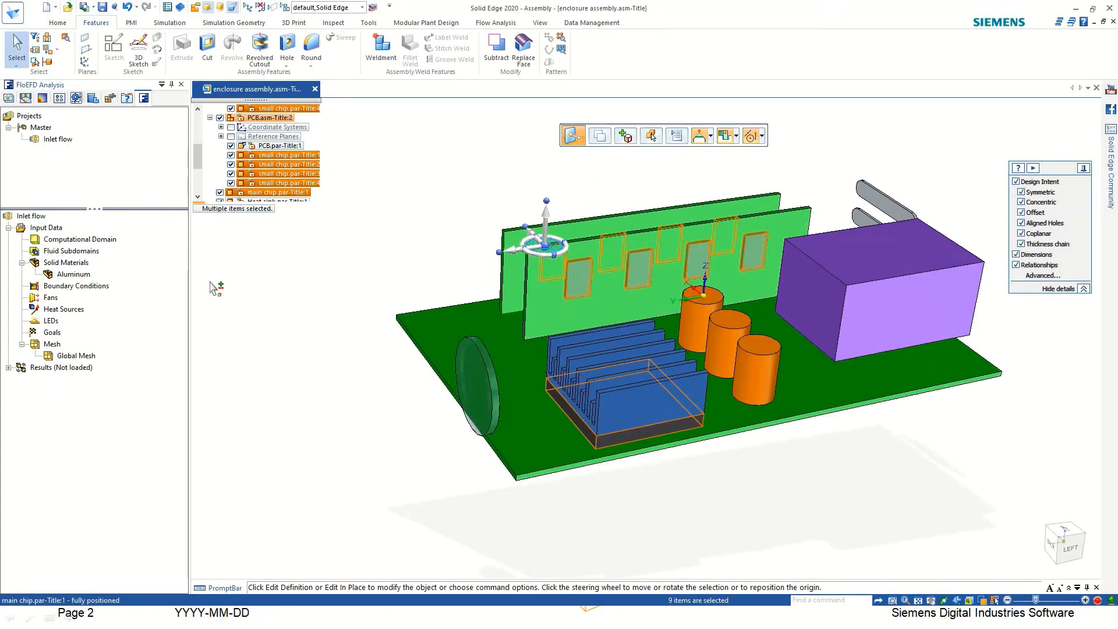
pyautogui.rightClick(63, 263)
pyautogui.click(93, 270)
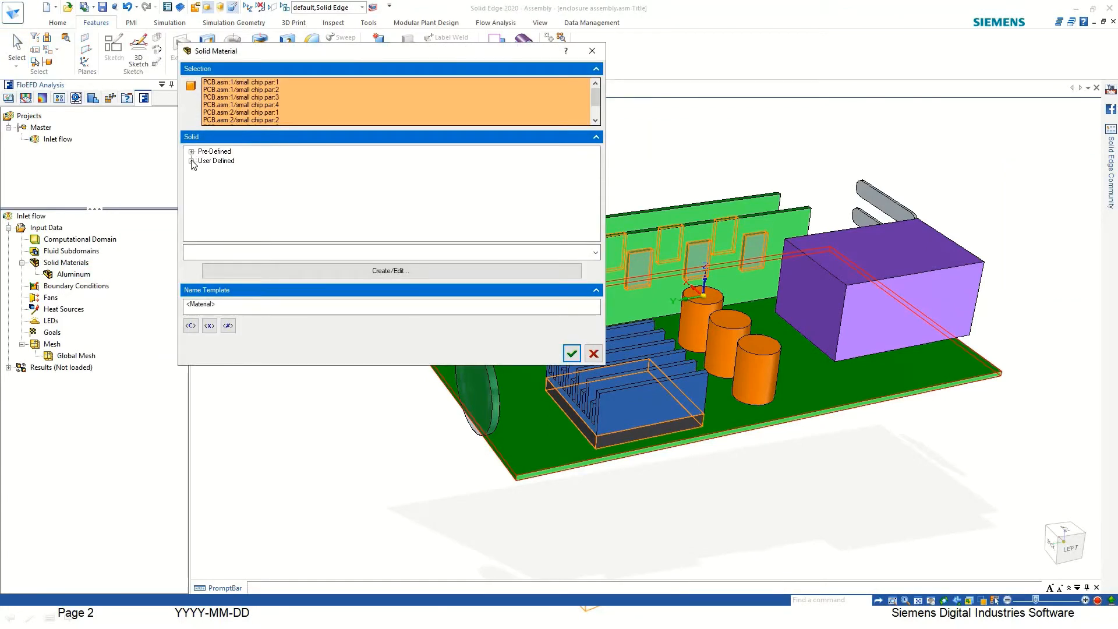
pyautogui.click(191, 161)
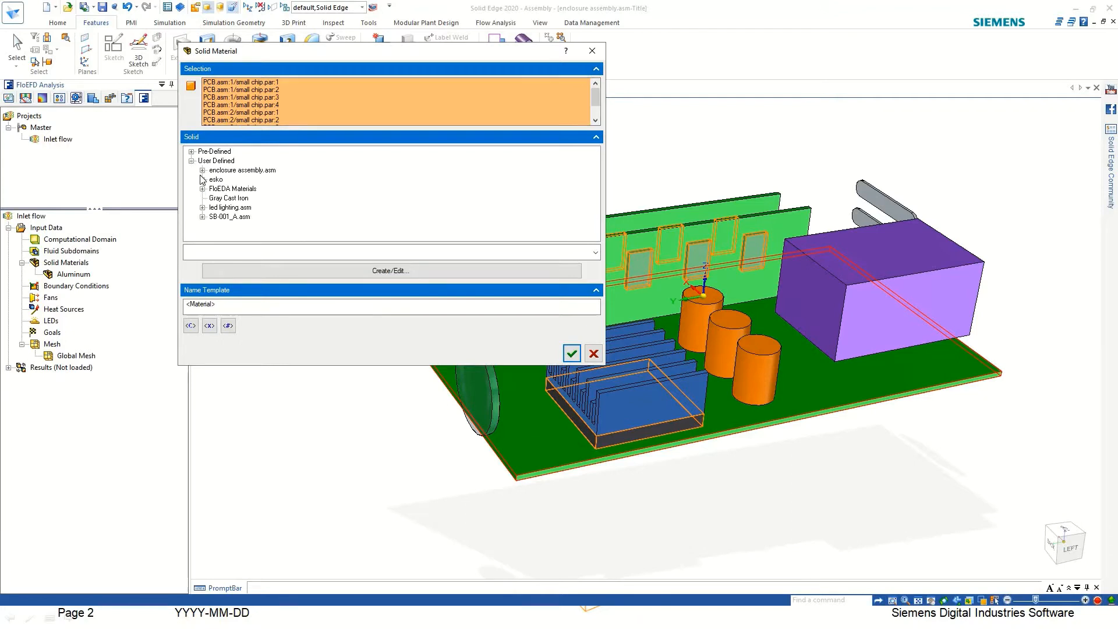
pyautogui.click(202, 170)
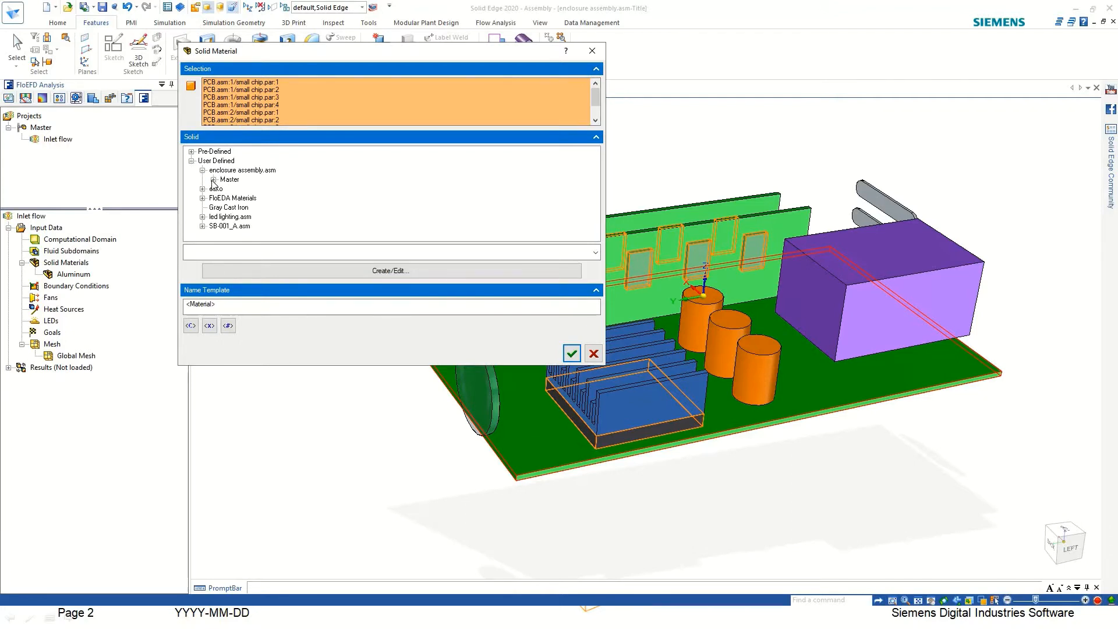
pyautogui.click(213, 180)
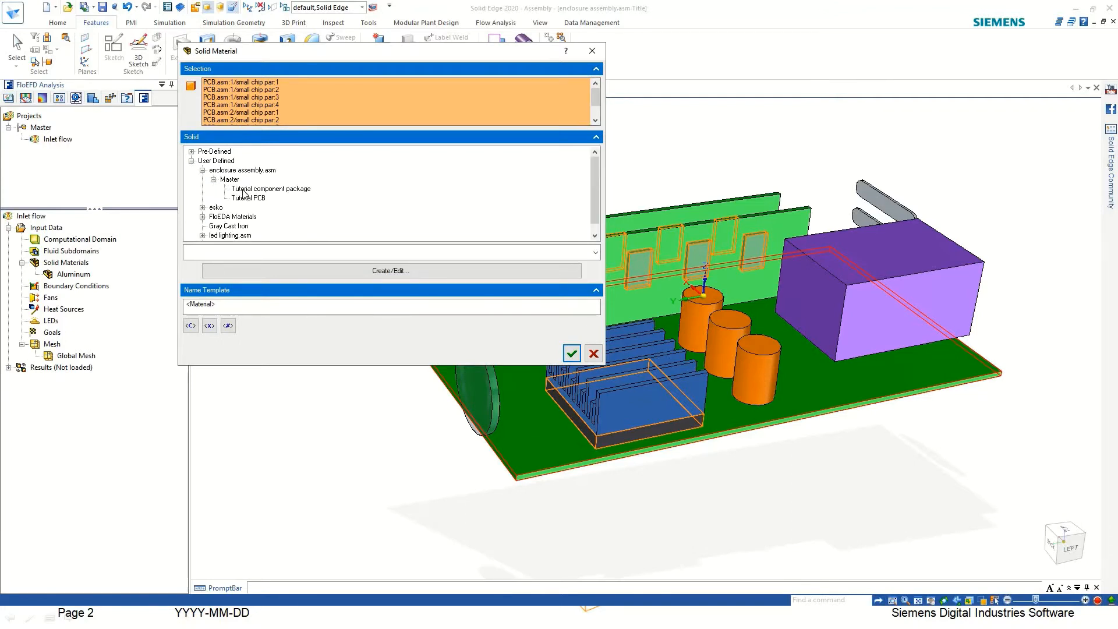
pyautogui.click(244, 190)
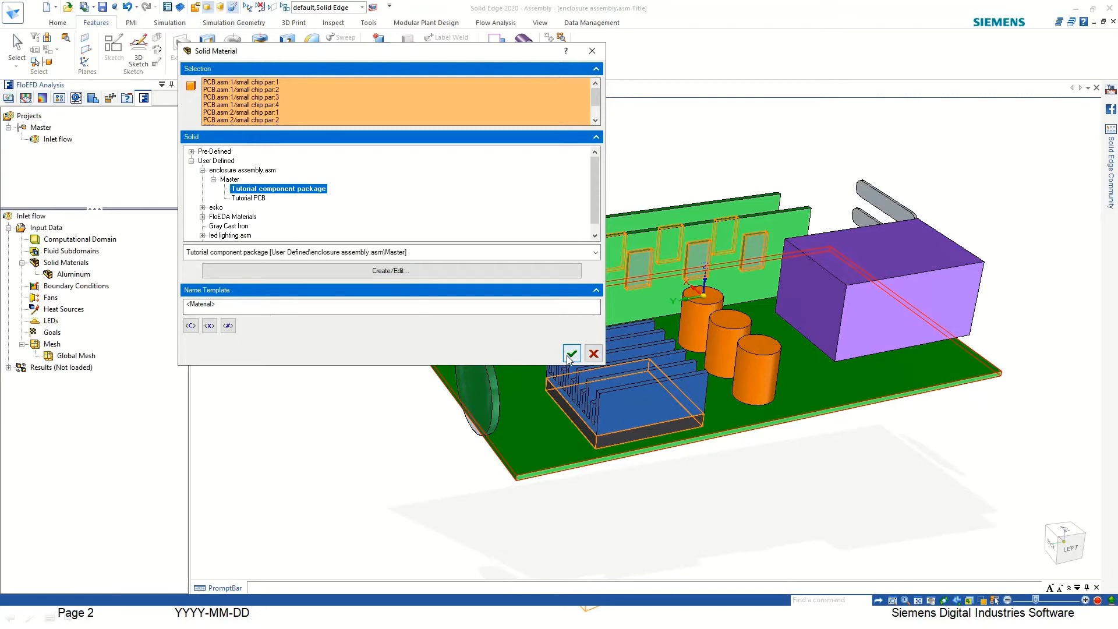
pyautogui.click(570, 354)
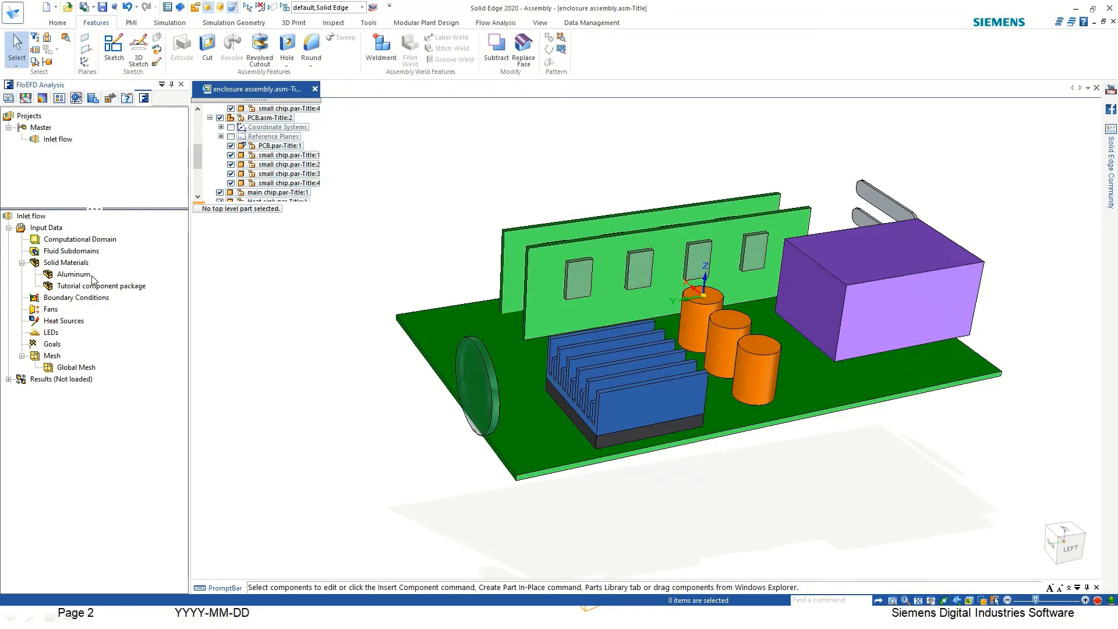
# Step: Assign the user-defined solid material Tutorial PCB to the motherboard and the two upright PCB boards
pyautogui.rightClick(64, 269)
pyautogui.click(373, 269)
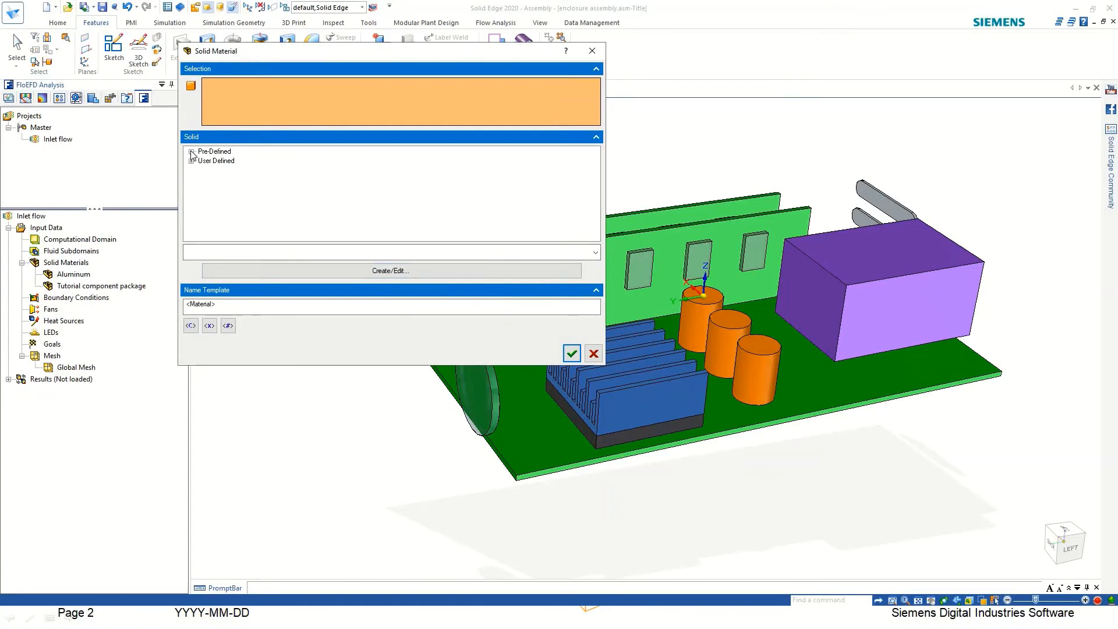
pyautogui.click(191, 151)
pyautogui.click(191, 151)
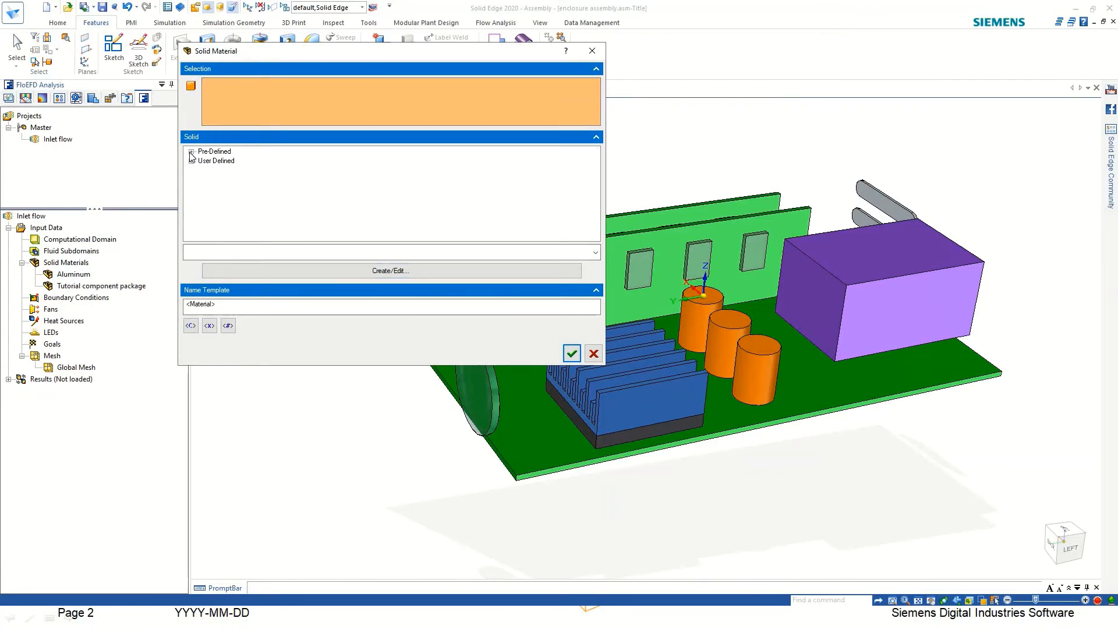
pyautogui.click(191, 161)
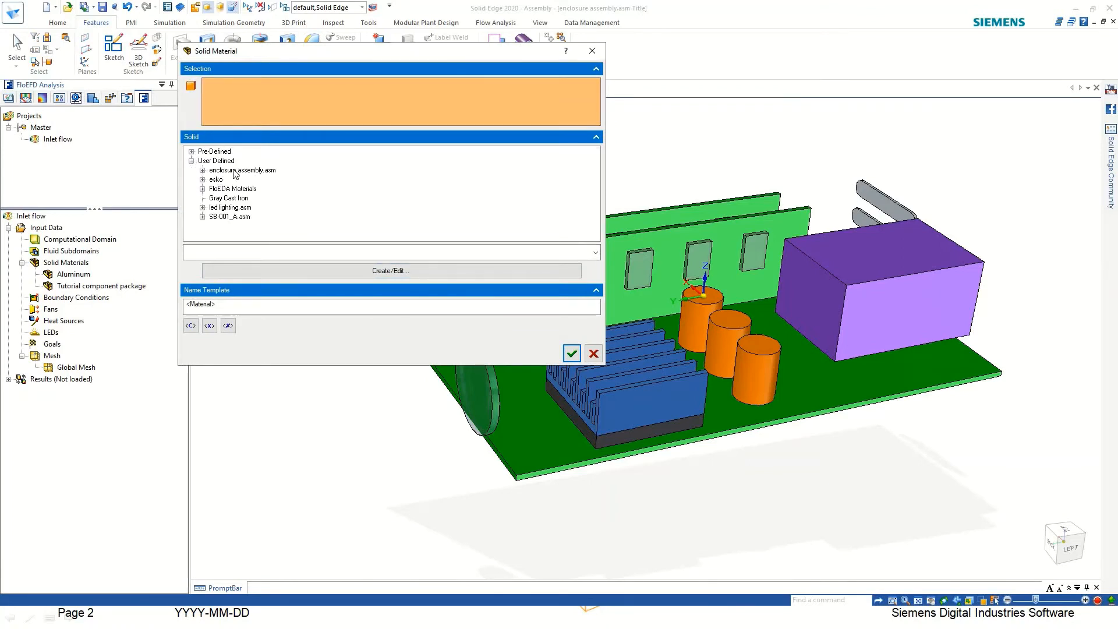
pyautogui.click(202, 170)
pyautogui.click(203, 170)
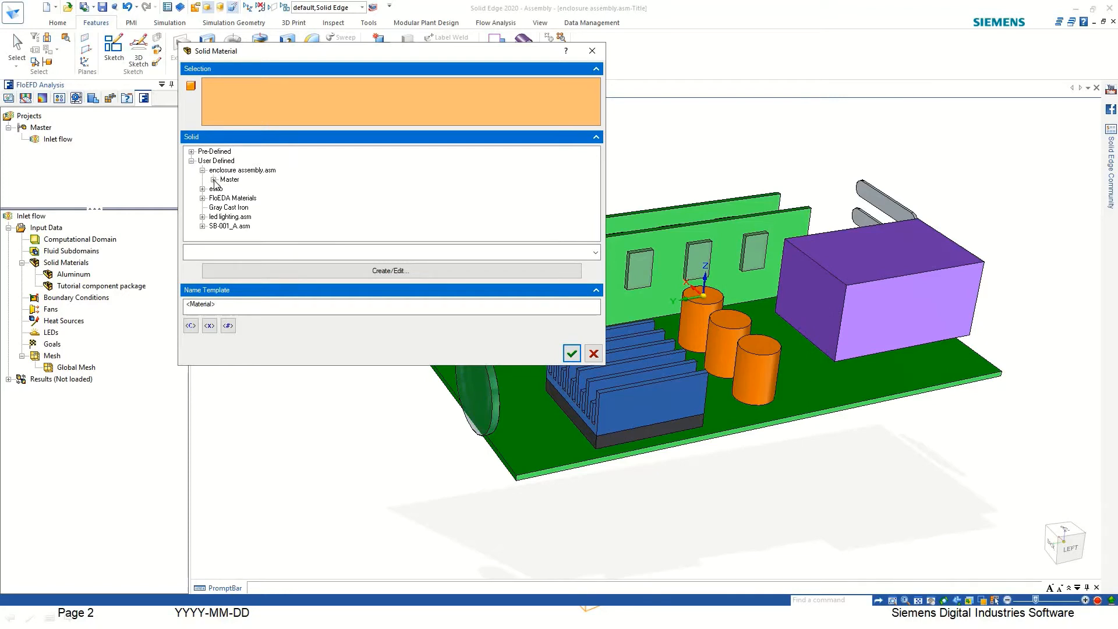
pyautogui.click(214, 180)
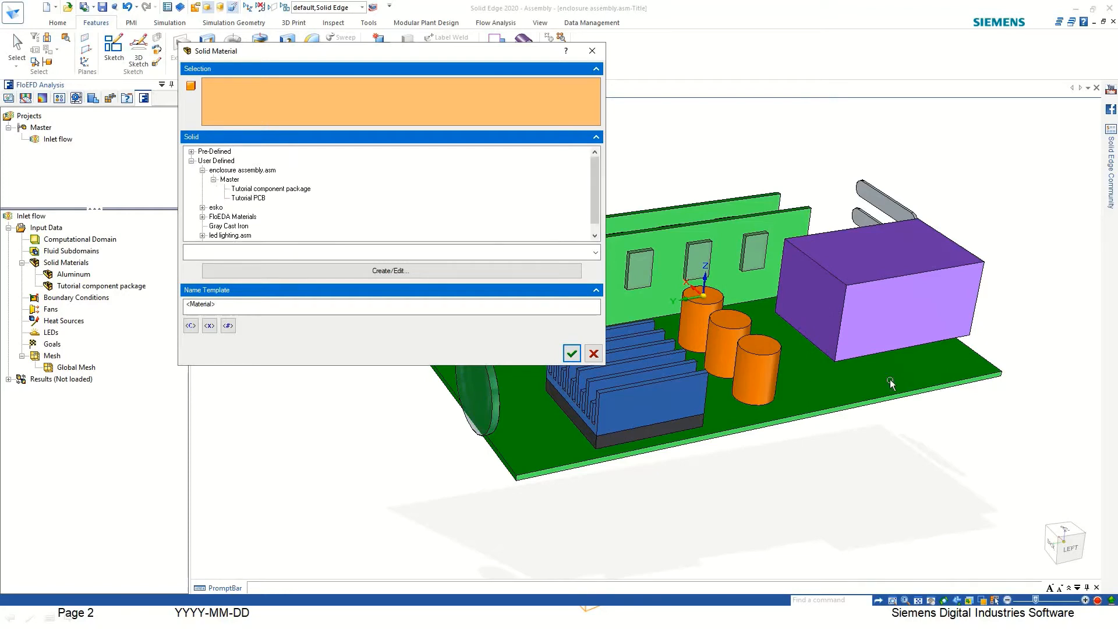
pyautogui.click(252, 198)
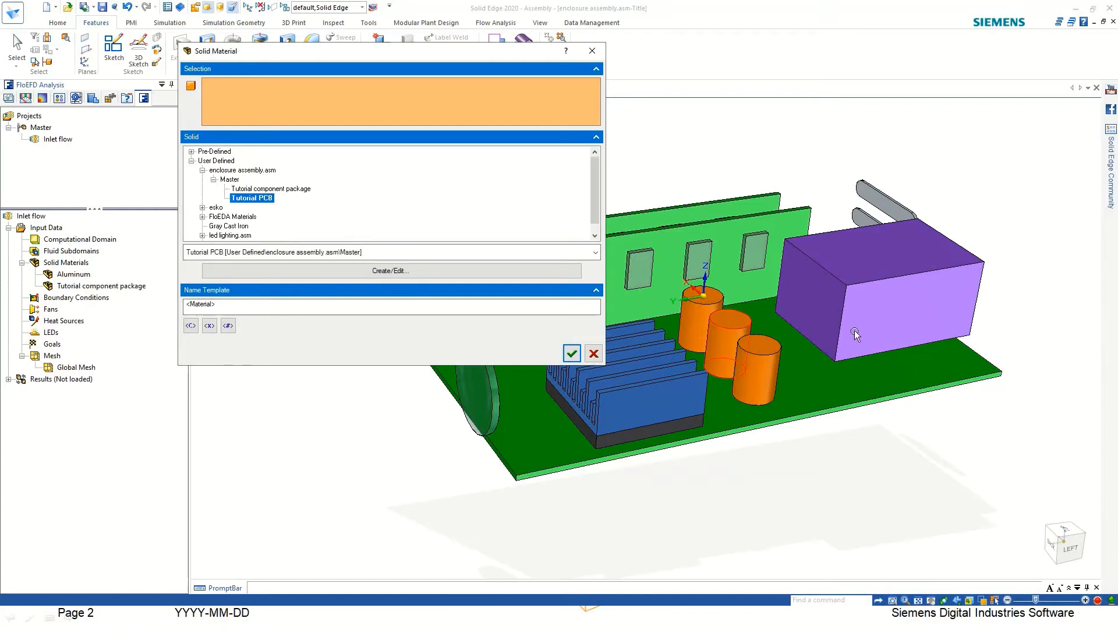
pyautogui.click(845, 382)
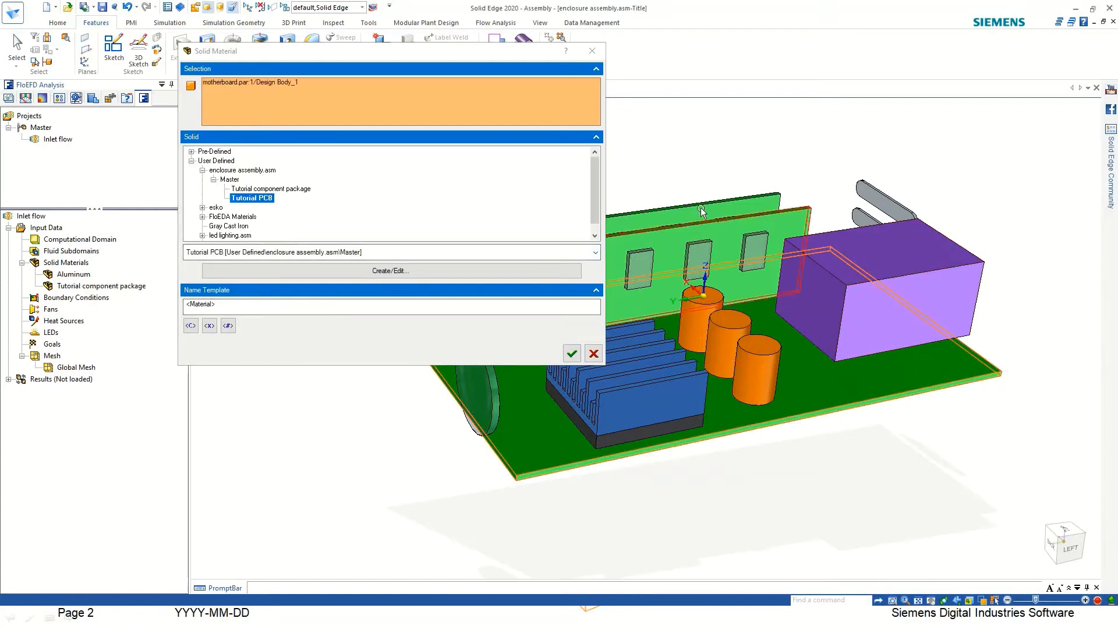
pyautogui.click(664, 215)
pyautogui.click(636, 243)
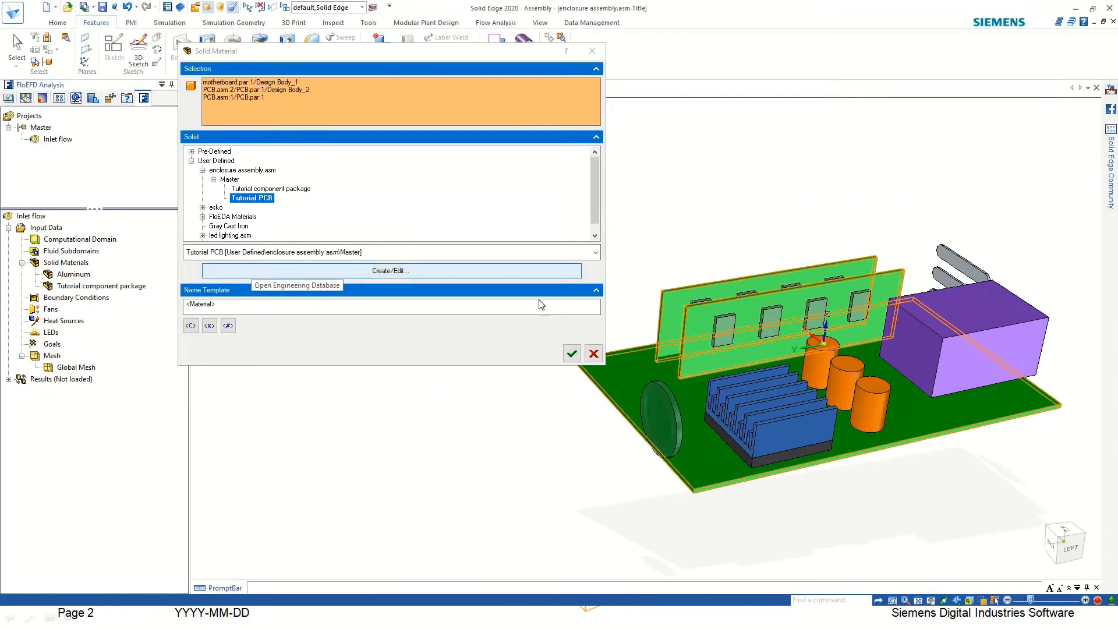
pyautogui.click(572, 353)
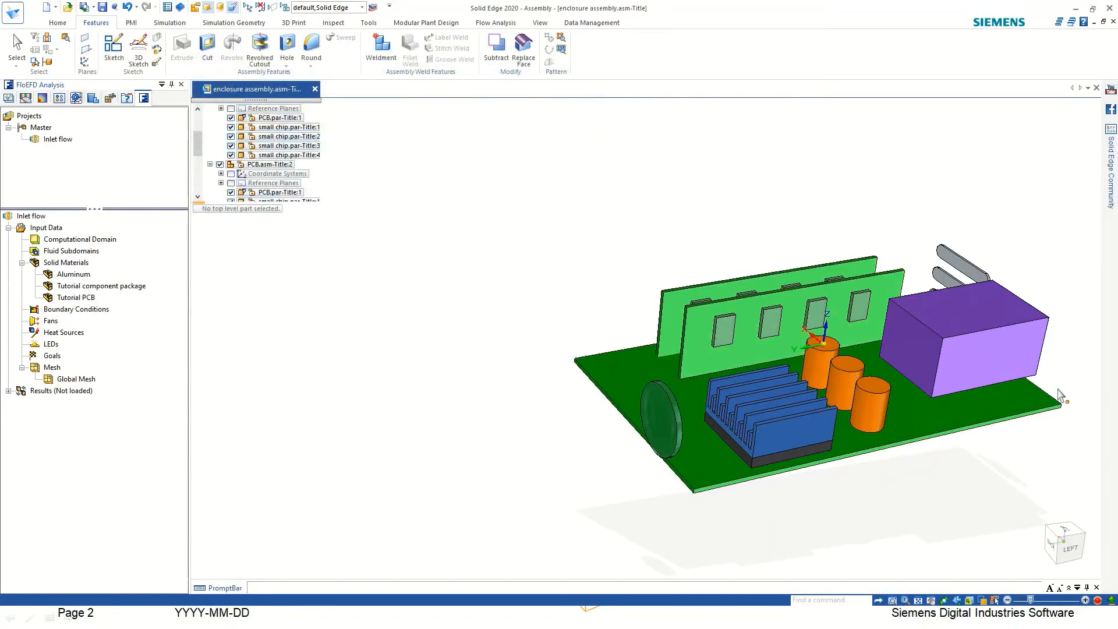
# Step: Start another solid material definition and choose the pre-defined Insulator from Glasses and Minerals
pyautogui.scroll(3, 1058, 342)
pyautogui.moveTo(931, 296); pyautogui.dragTo(935, 232, button='middle')
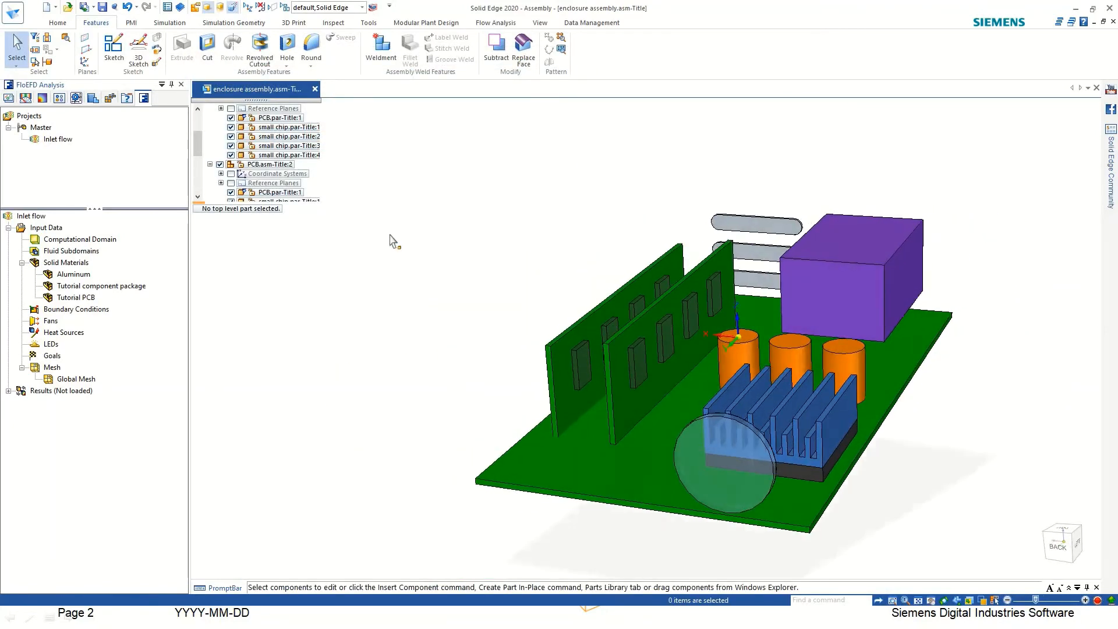
pyautogui.moveTo(482, 310); pyautogui.dragTo(68, 262, button='middle')
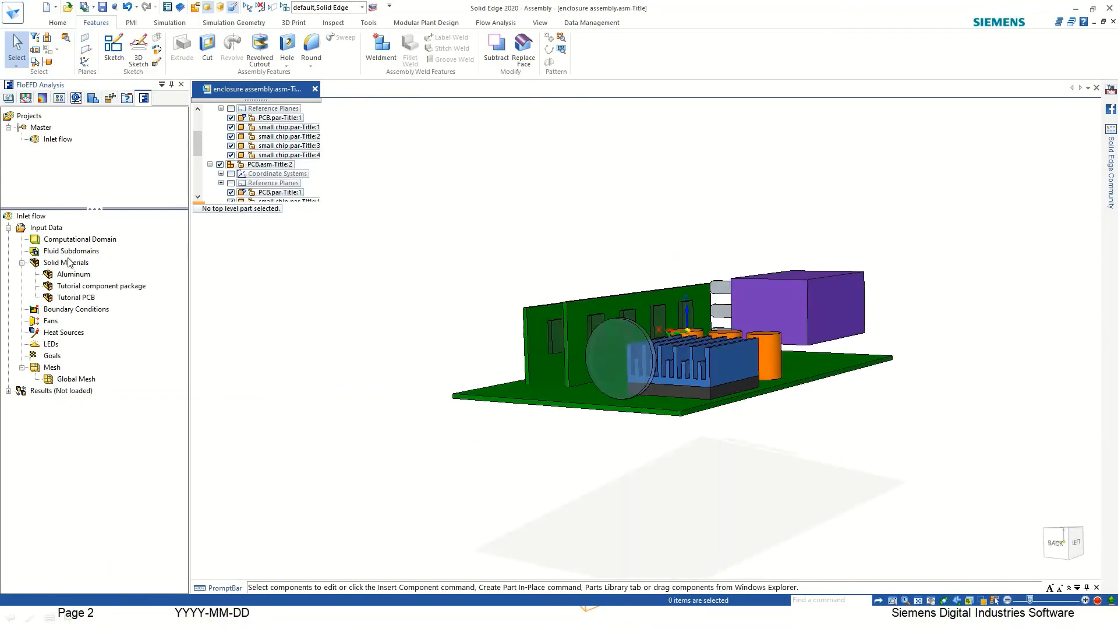
pyautogui.rightClick(77, 266)
pyautogui.click(96, 272)
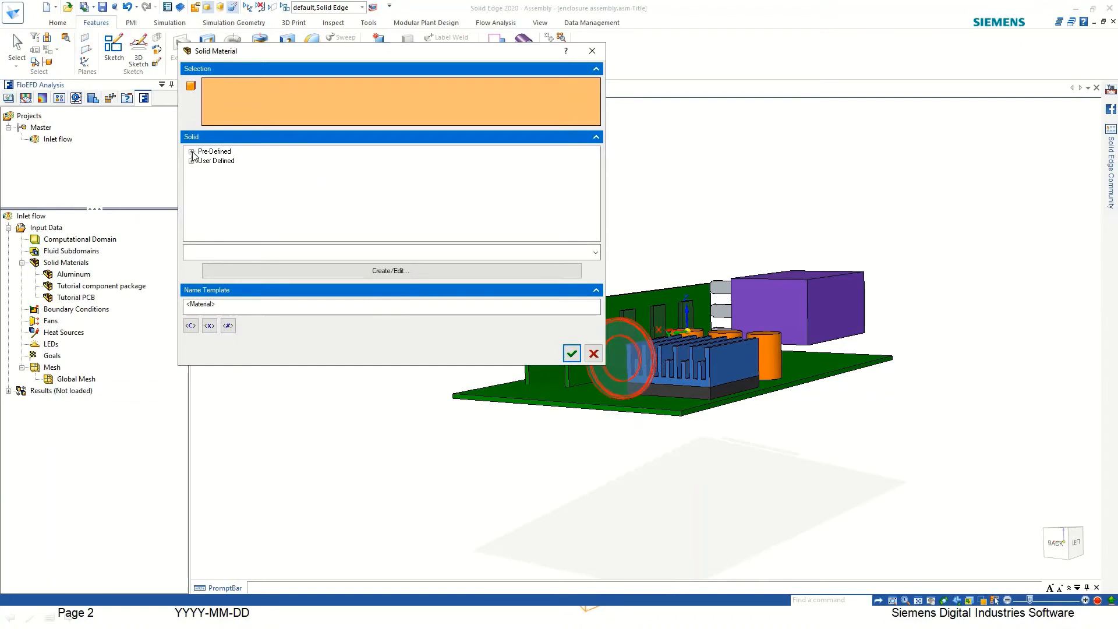
pyautogui.click(191, 152)
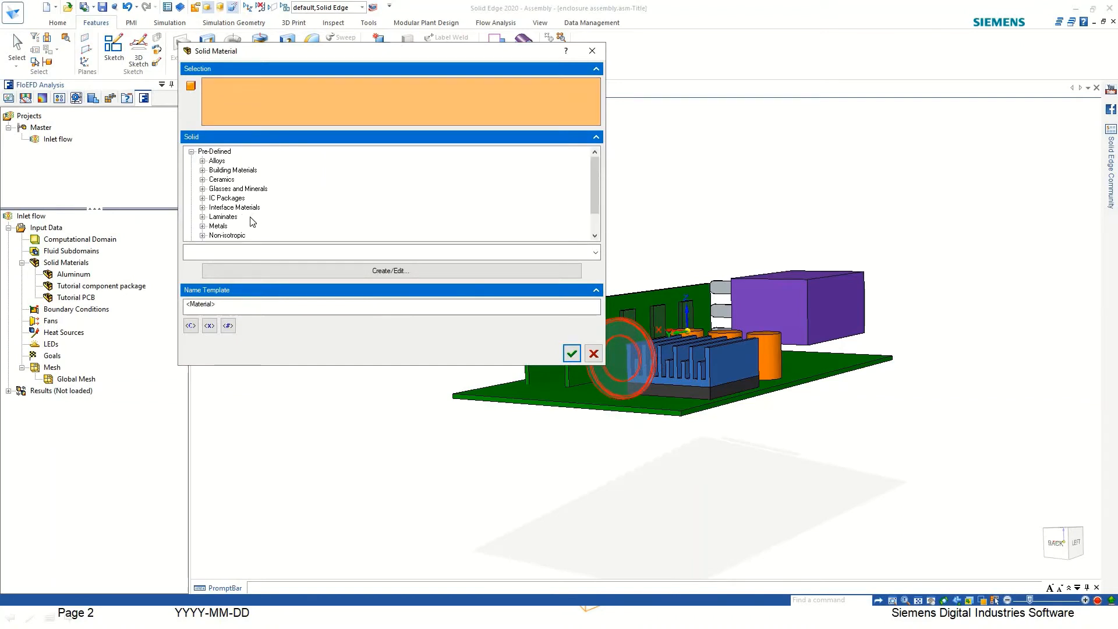
pyautogui.scroll(-1, 244, 210)
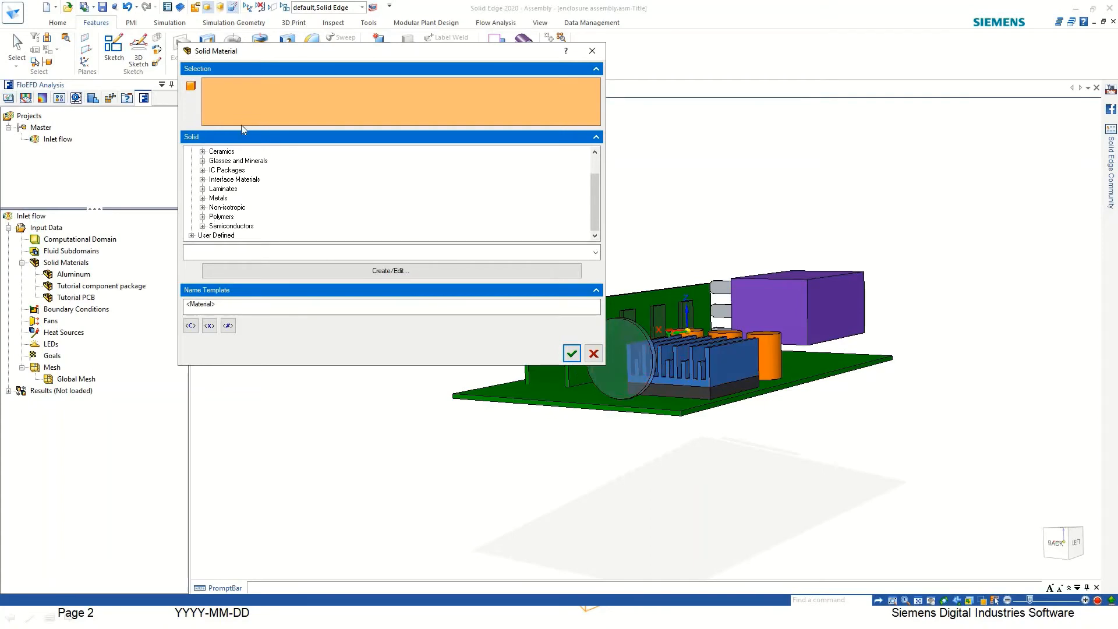
pyautogui.click(227, 257)
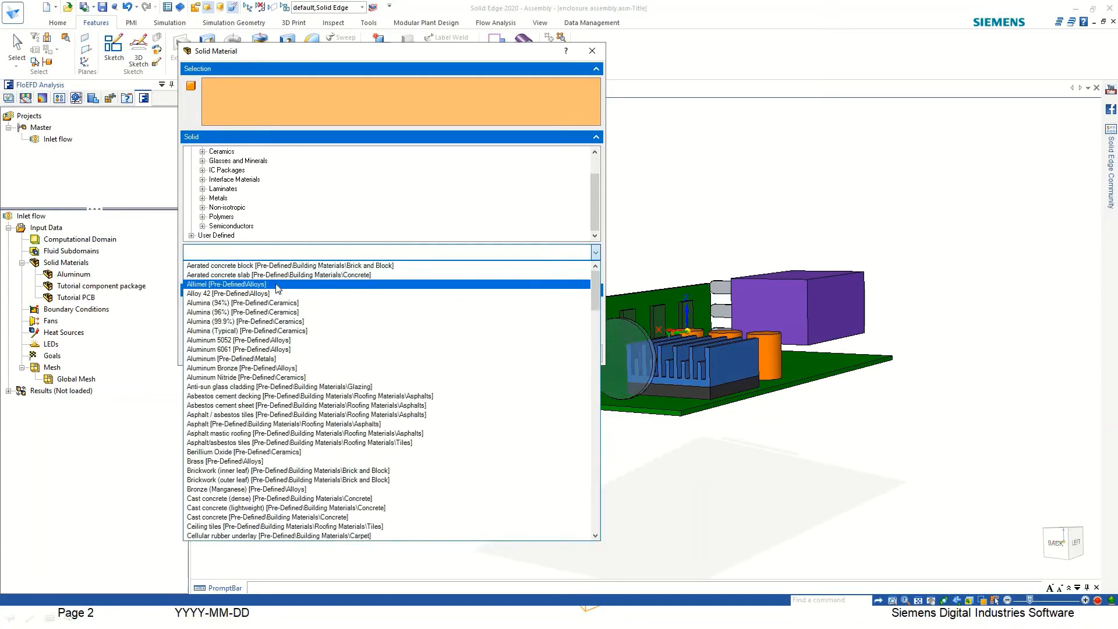
pyautogui.press('i')
pyautogui.click(276, 284)
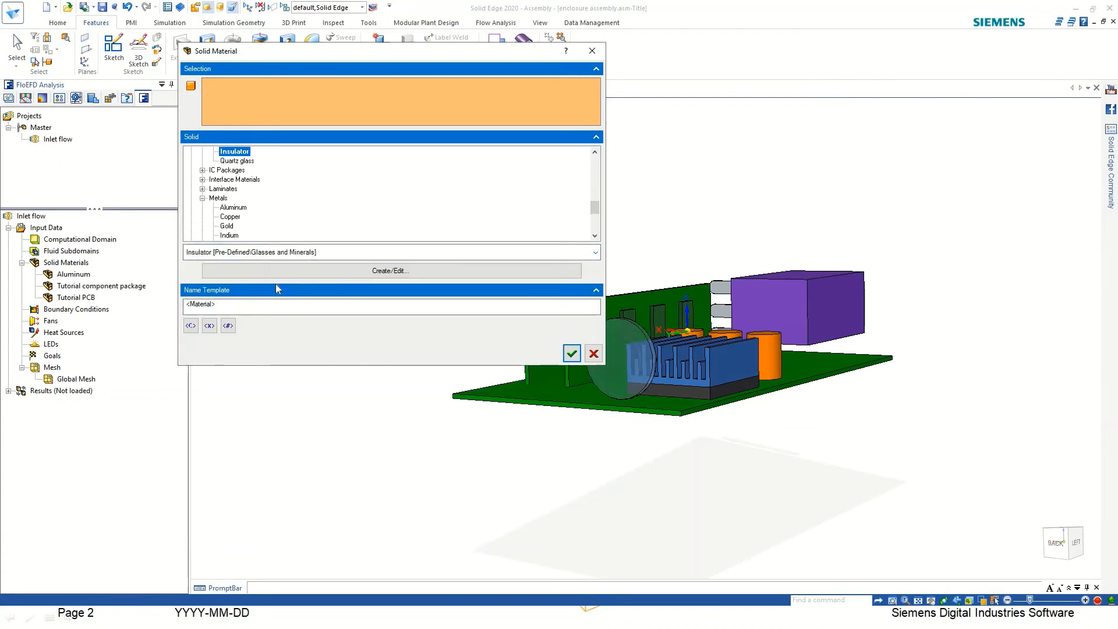
# Step: Apply the Insulator material to the inlet lid and all three outlet lids
pyautogui.click(639, 372)
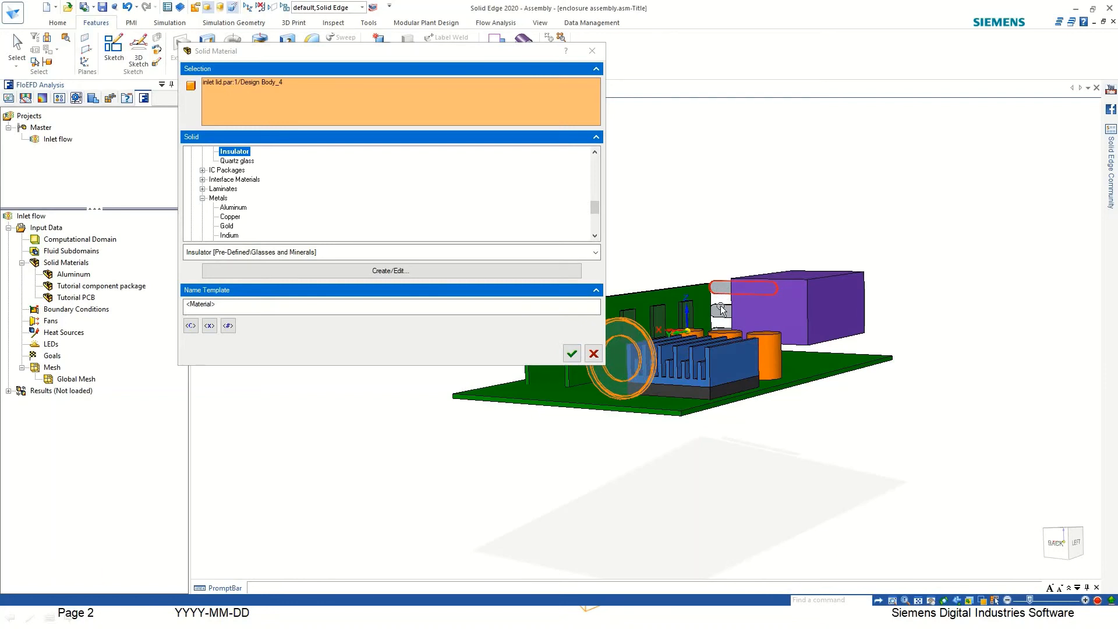
pyautogui.click(721, 289)
pyautogui.click(721, 307)
pyautogui.moveTo(721, 309); pyautogui.dragTo(717, 326, button='middle')
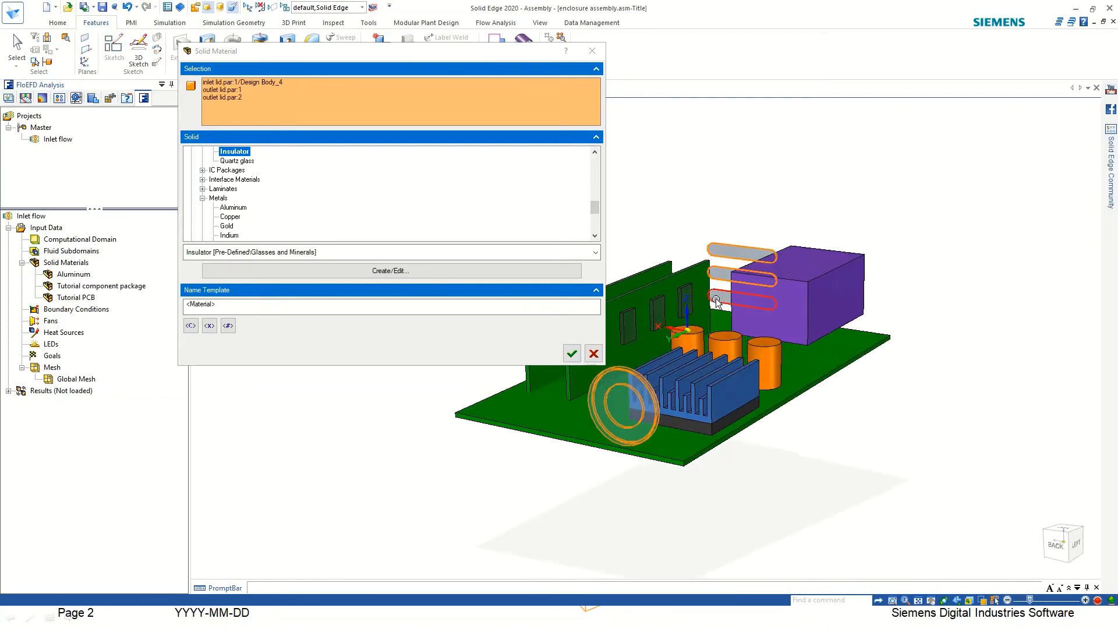
pyautogui.click(716, 301)
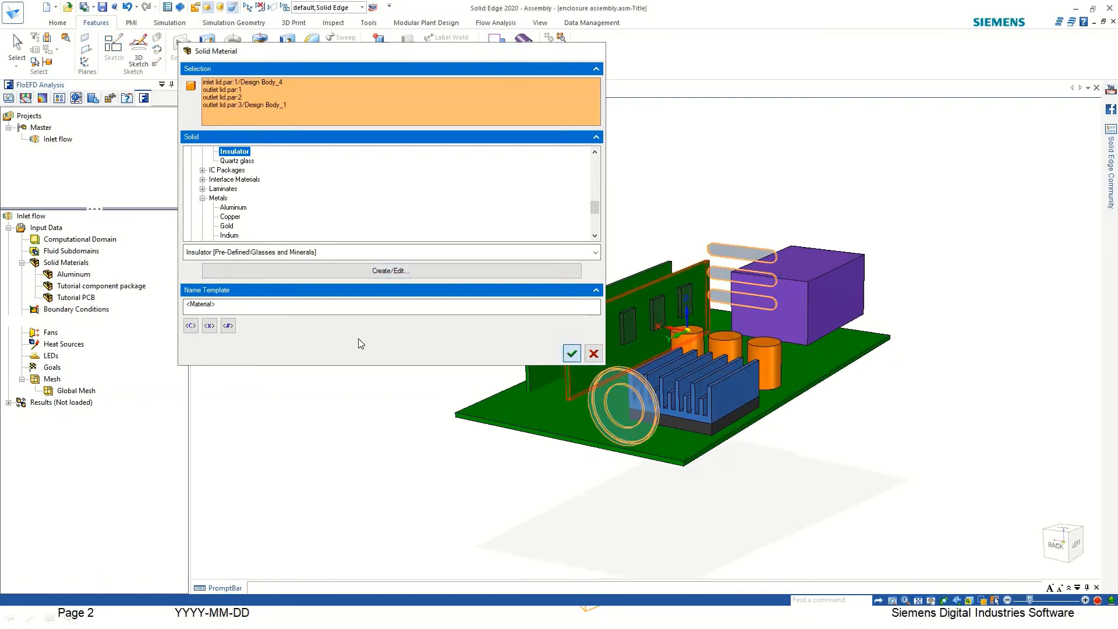
pyautogui.press('Return')
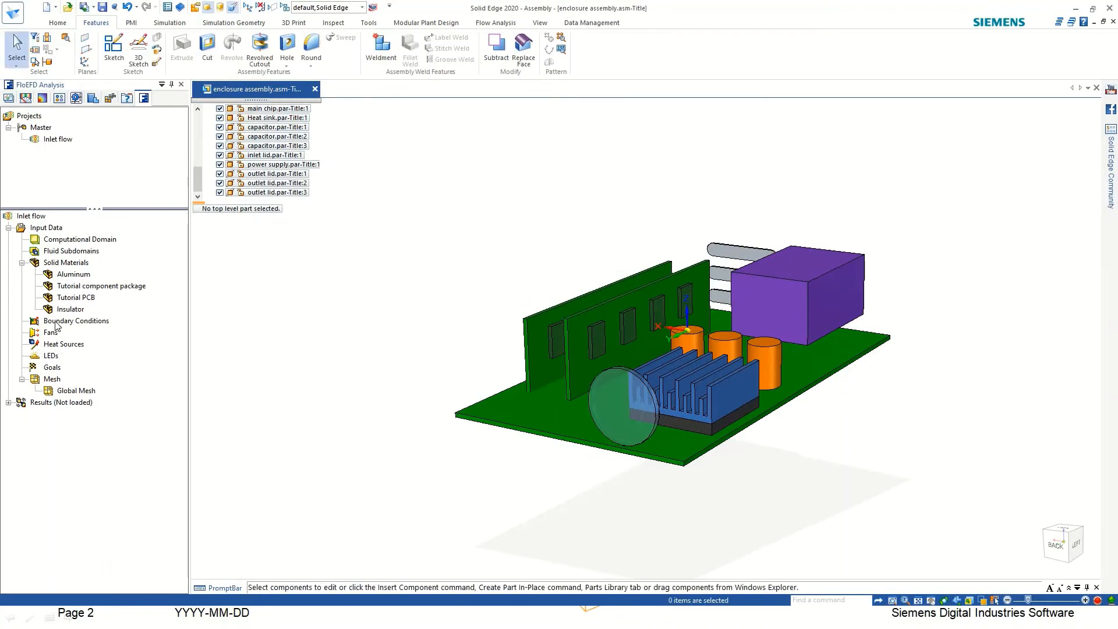
# Step: Start an External Inlet Fan and choose the inlet lid's Cutout 1 plane as the face where fluid exits the fan
pyautogui.rightClick(48, 334)
pyautogui.click(71, 343)
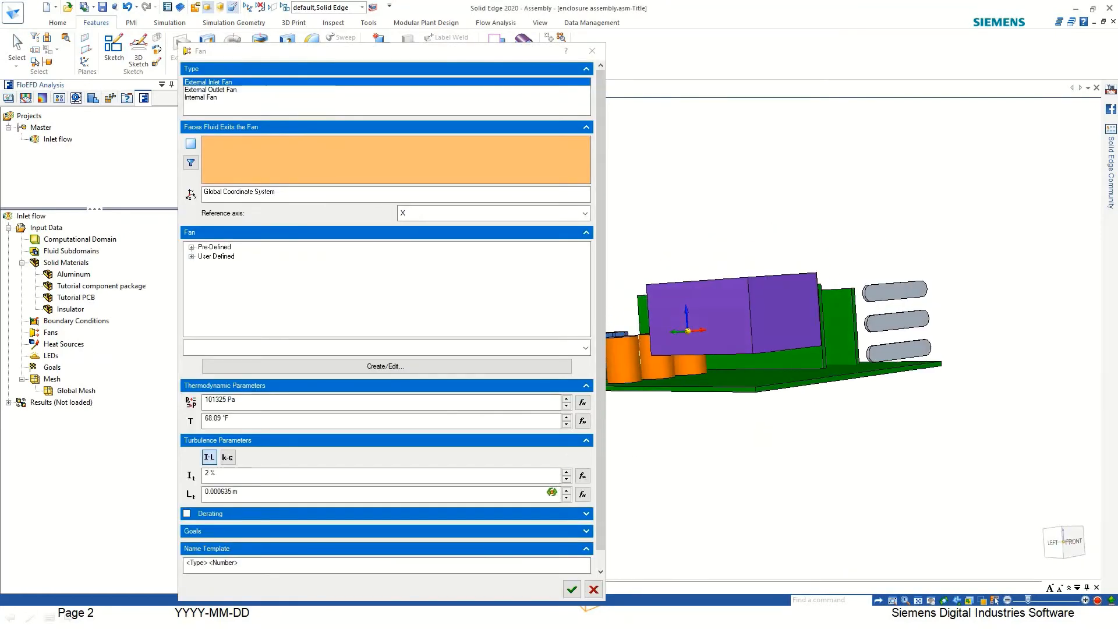
pyautogui.moveTo(277, 61); pyautogui.dragTo(23, 66)
pyautogui.scroll(5, 539, 303)
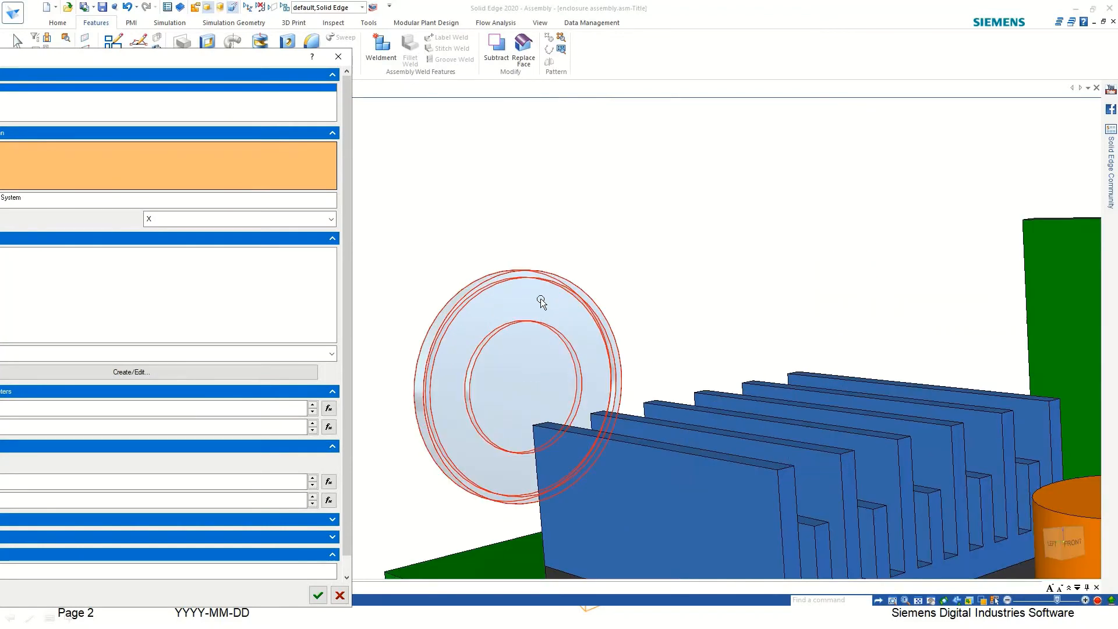
pyautogui.rightClick(540, 300)
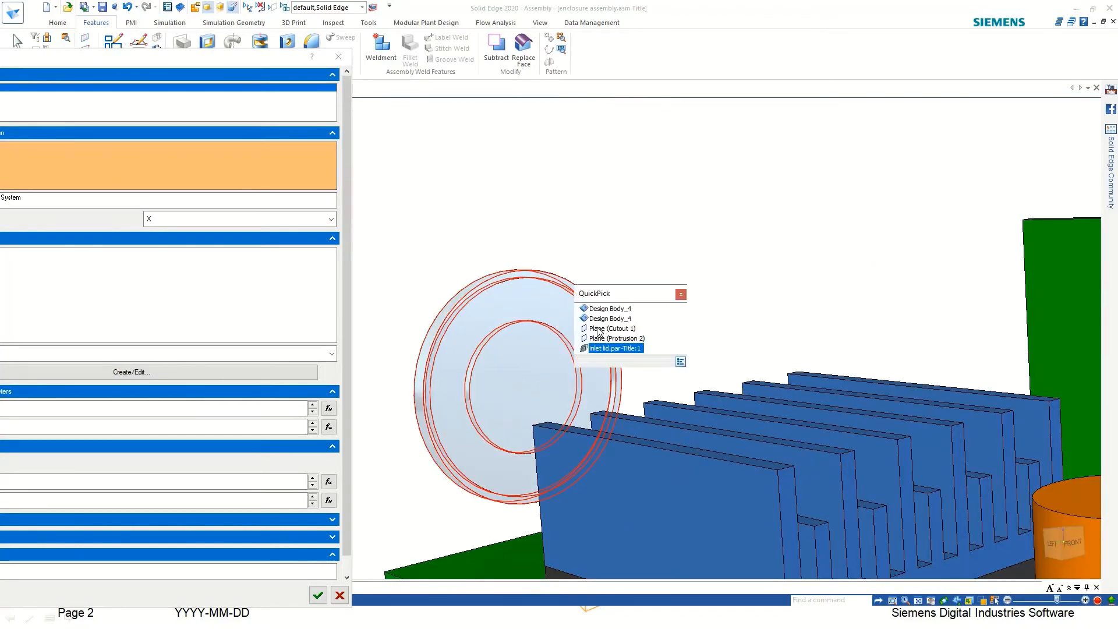
pyautogui.click(605, 331)
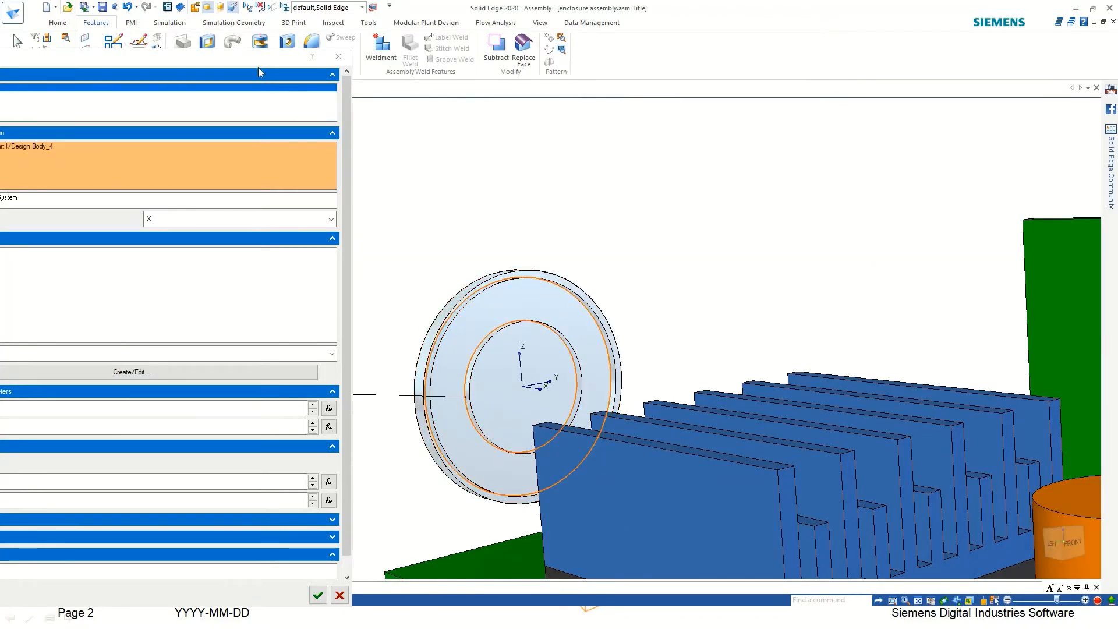
pyautogui.moveTo(291, 56); pyautogui.dragTo(477, 52)
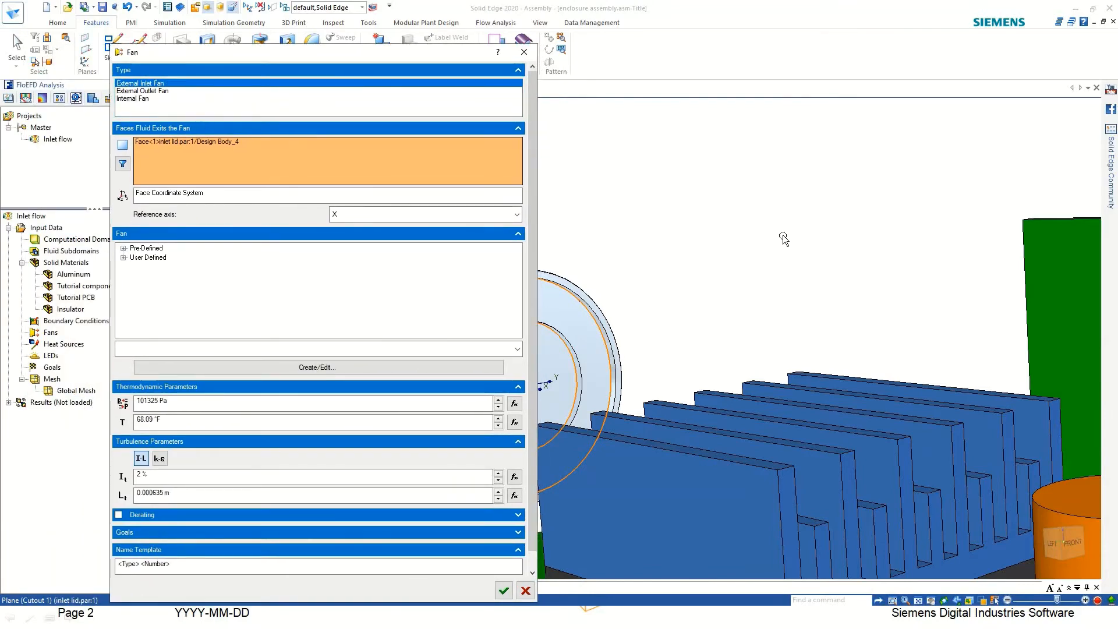
# Step: Choose the pre-defined fan curve 412 from Papst, DC-Axial, Series 400 for the external inlet fan
pyautogui.scroll(-3, 783, 239)
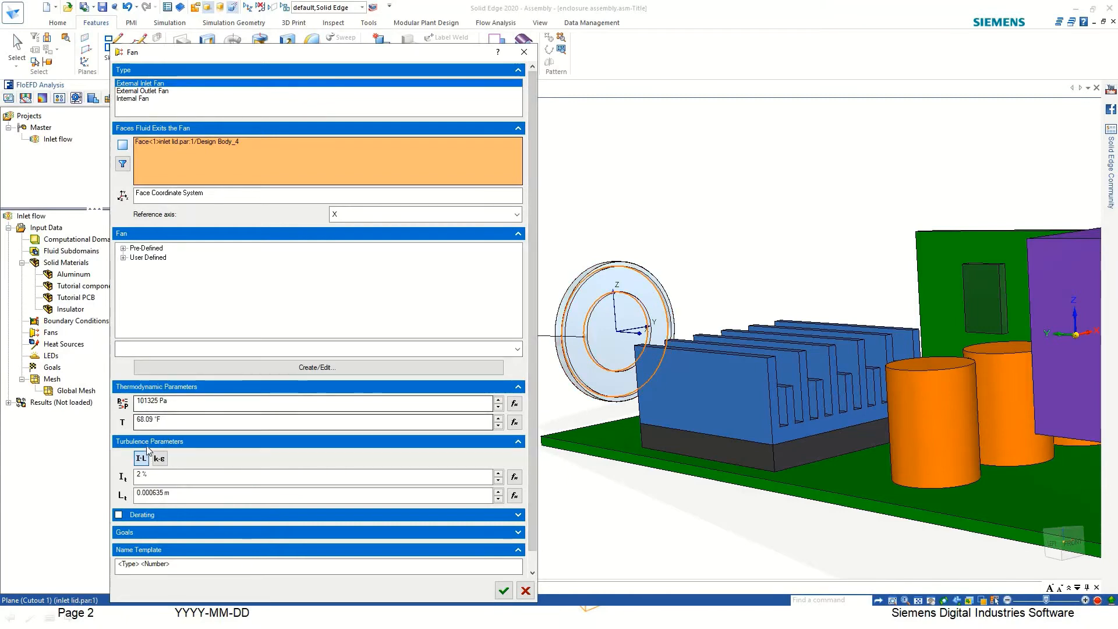
pyautogui.click(123, 248)
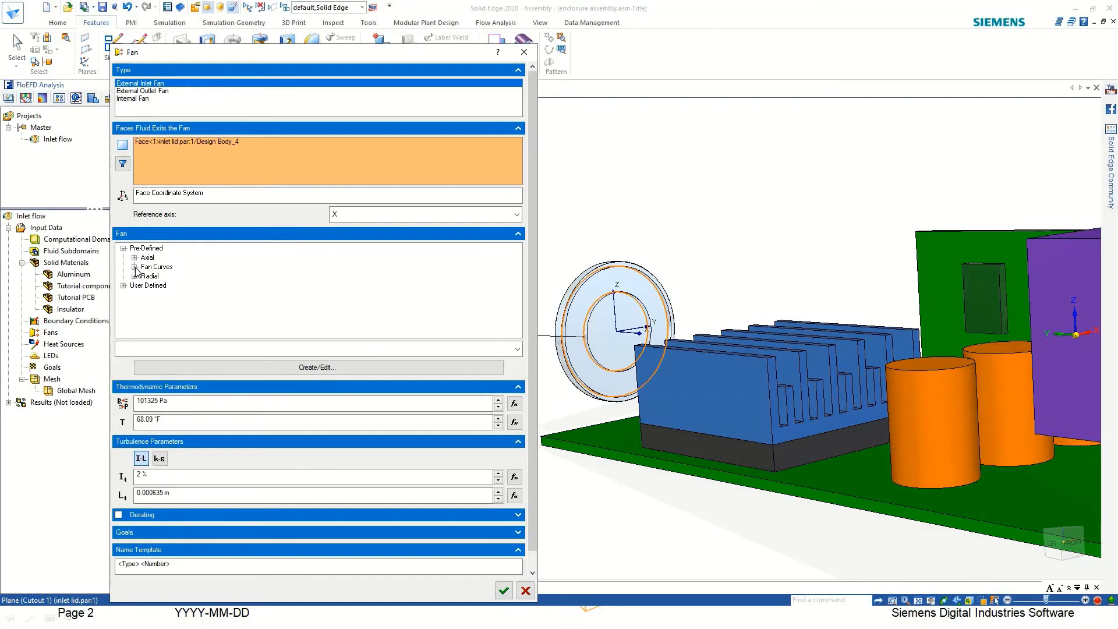
pyautogui.click(135, 267)
pyautogui.click(146, 276)
pyautogui.click(157, 295)
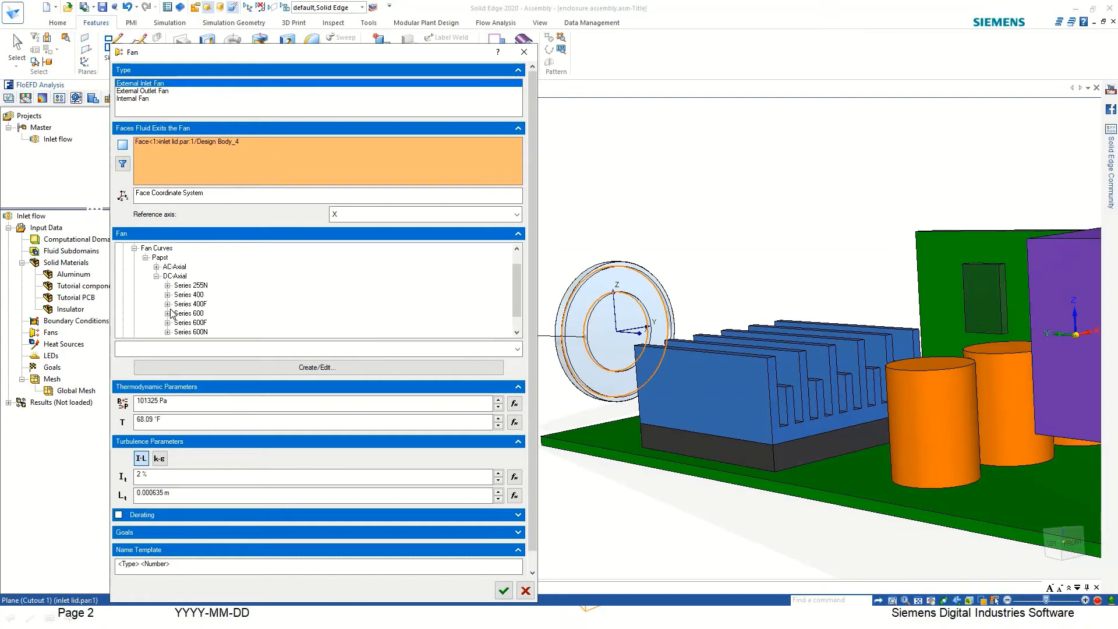
pyautogui.scroll(-1, 171, 314)
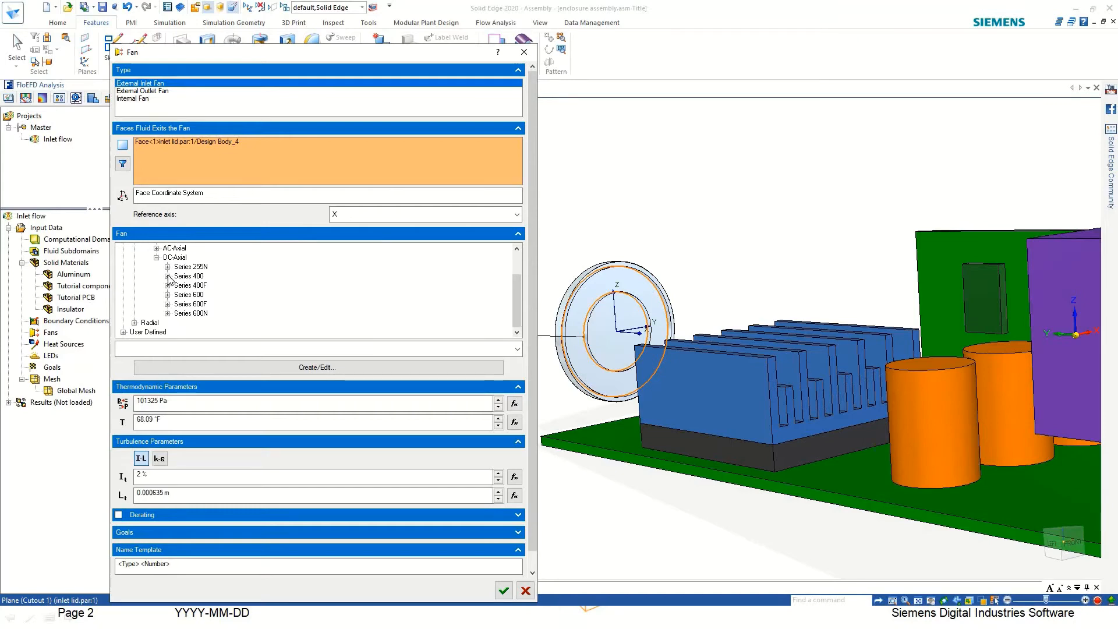
pyautogui.click(167, 276)
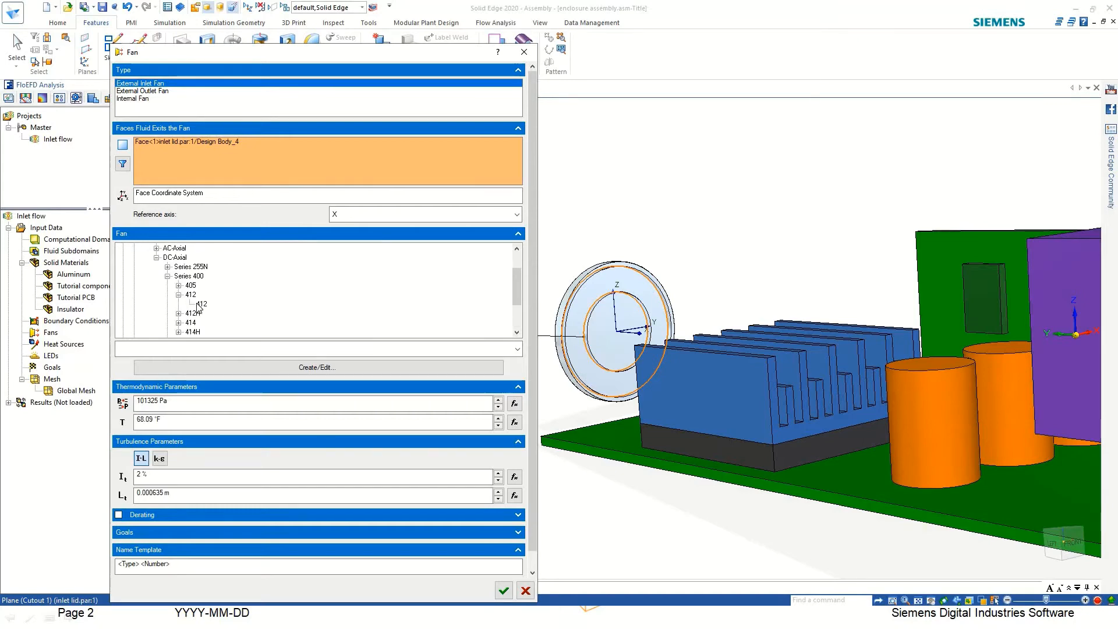
pyautogui.click(199, 304)
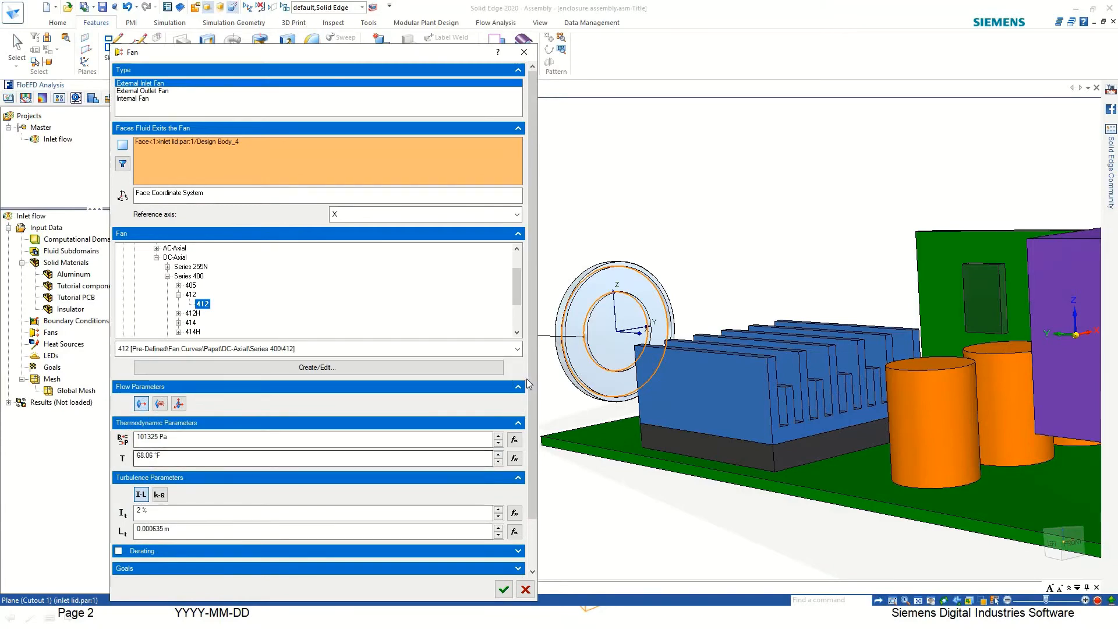
# Step: Preview the fan's Derating curve, switch derating off again and create the external inlet fan
pyautogui.moveTo(532, 502); pyautogui.dragTo(504, 627)
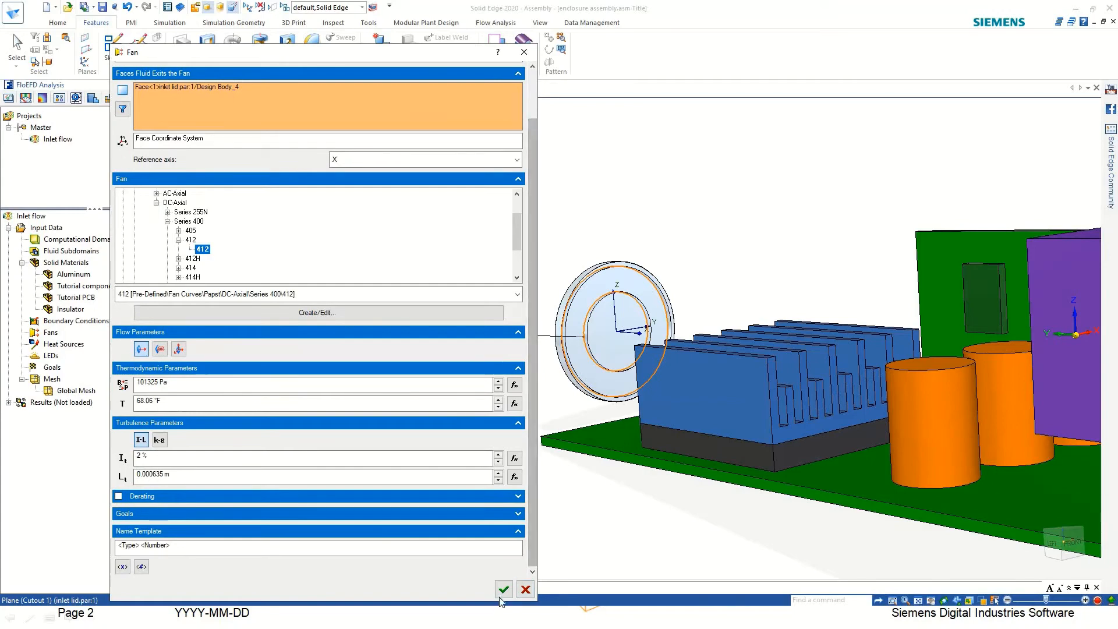
pyautogui.click(119, 496)
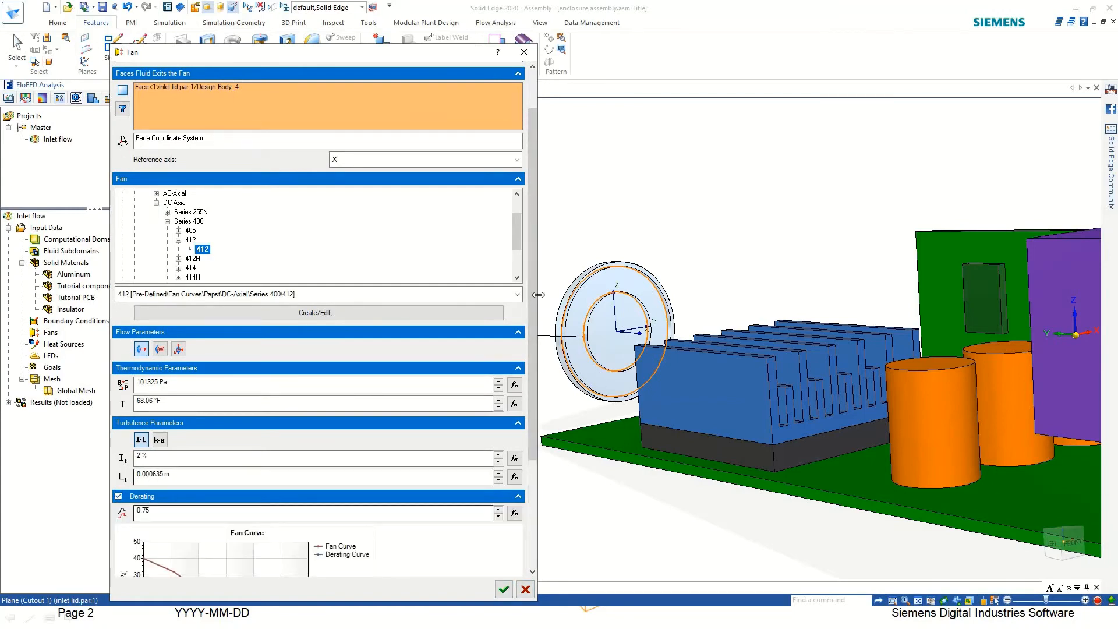
pyautogui.moveTo(532, 460); pyautogui.dragTo(538, 462)
pyautogui.scroll(-3, 369, 441)
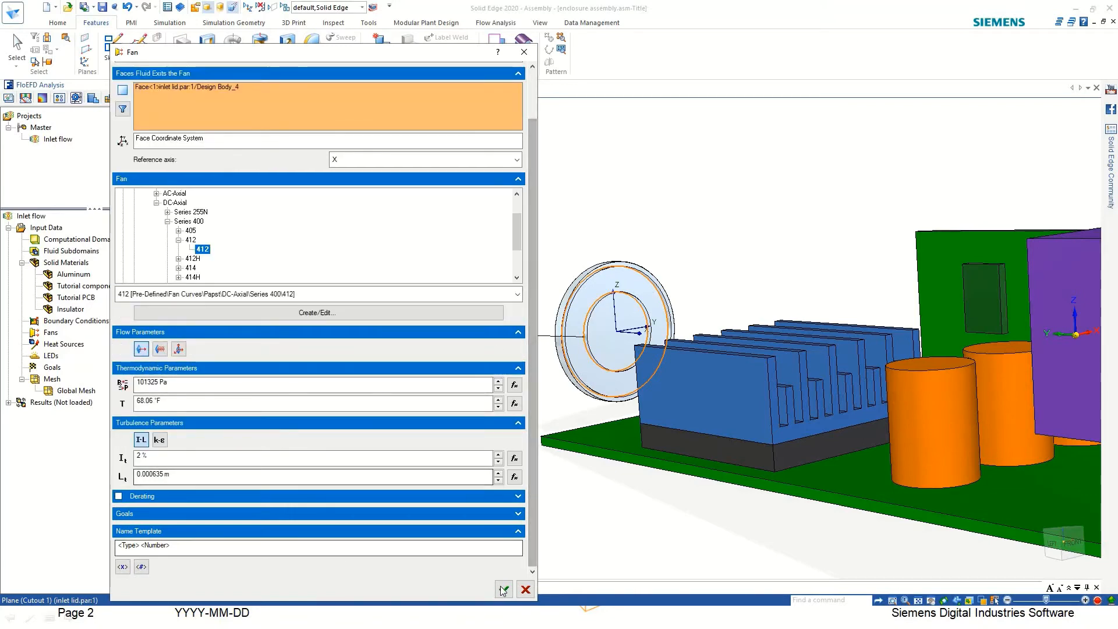
pyautogui.click(502, 589)
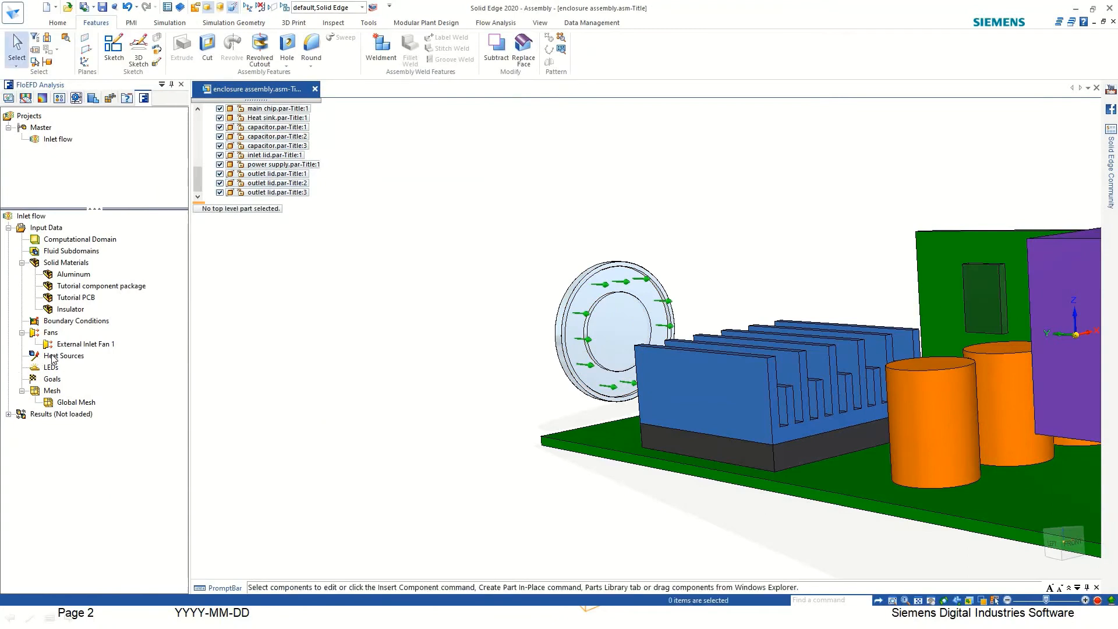
# Step: Add an Environment Pressure boundary condition to the inner faces of the three outlet lids
pyautogui.rightClick(57, 357)
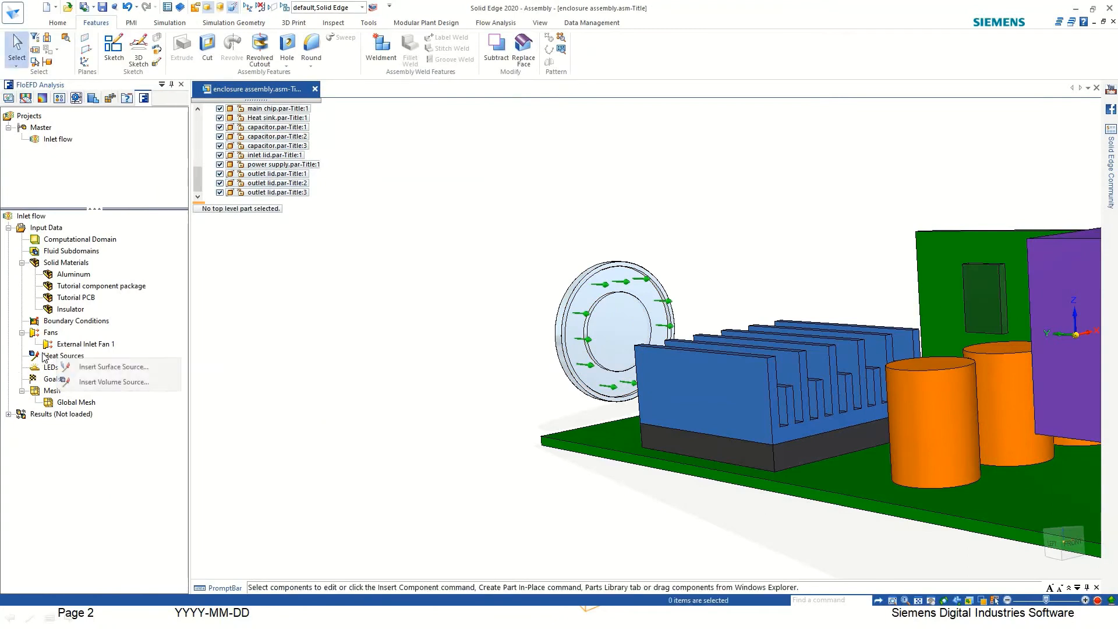
pyautogui.rightClick(51, 324)
pyautogui.click(75, 333)
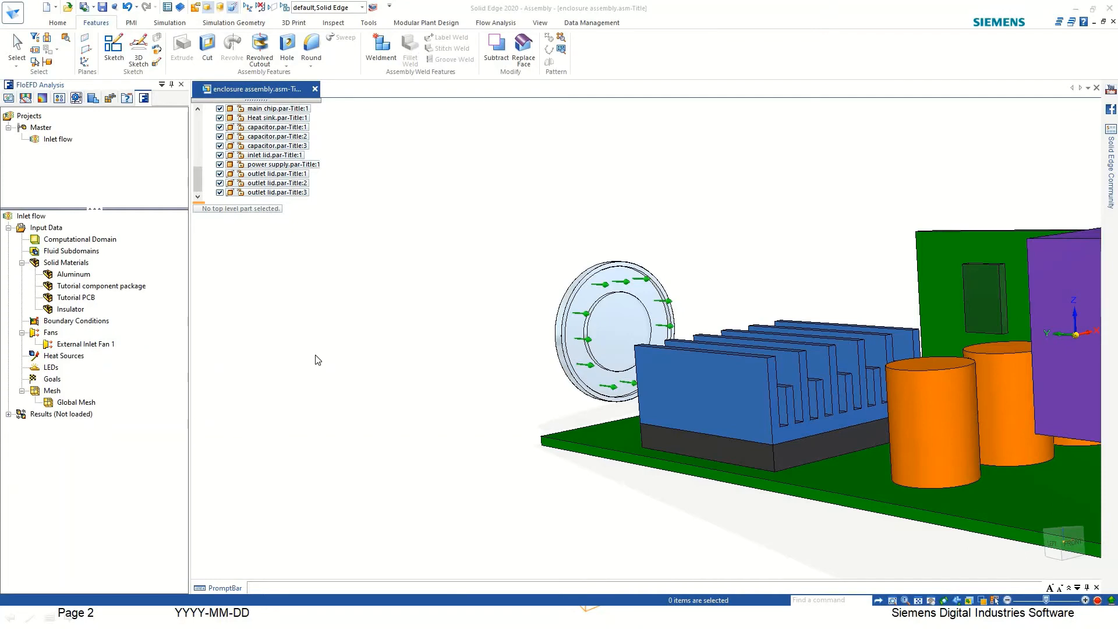
pyautogui.scroll(-5, 567, 394)
pyautogui.moveTo(806, 407); pyautogui.dragTo(574, 244, button='middle')
pyautogui.scroll(5, 708, 324)
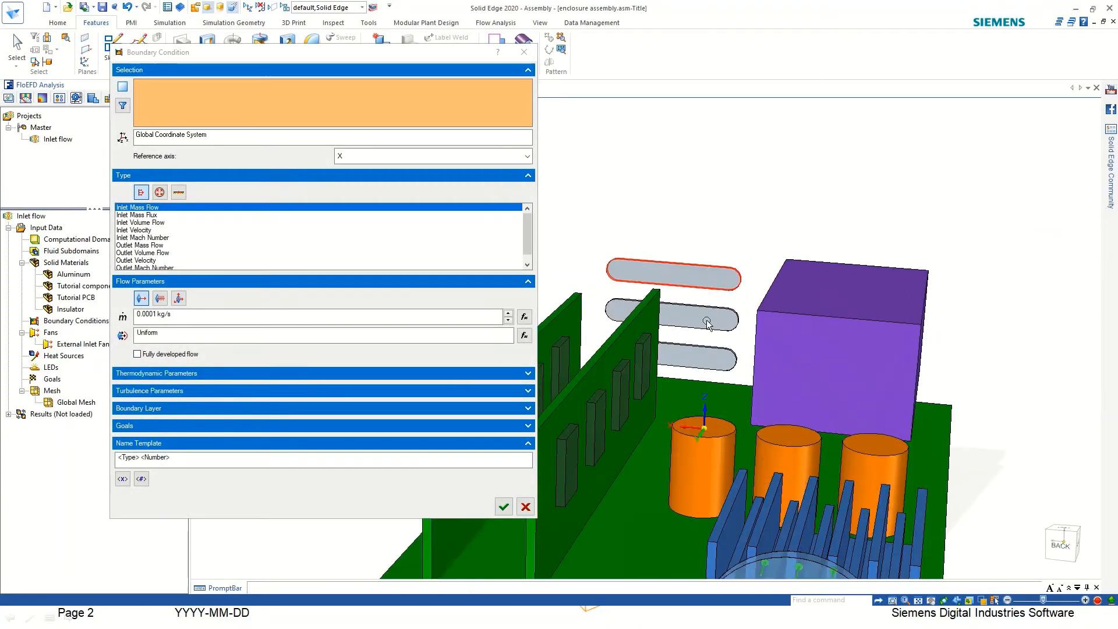
pyautogui.click(703, 318)
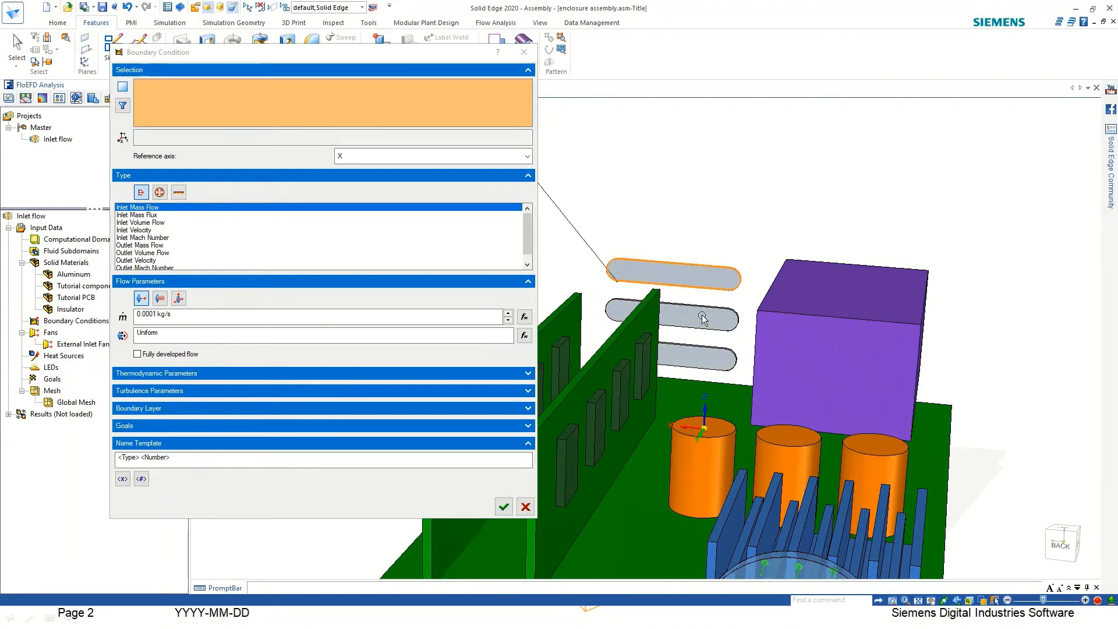
pyautogui.click(703, 319)
pyautogui.click(699, 358)
pyautogui.scroll(-3, 757, 262)
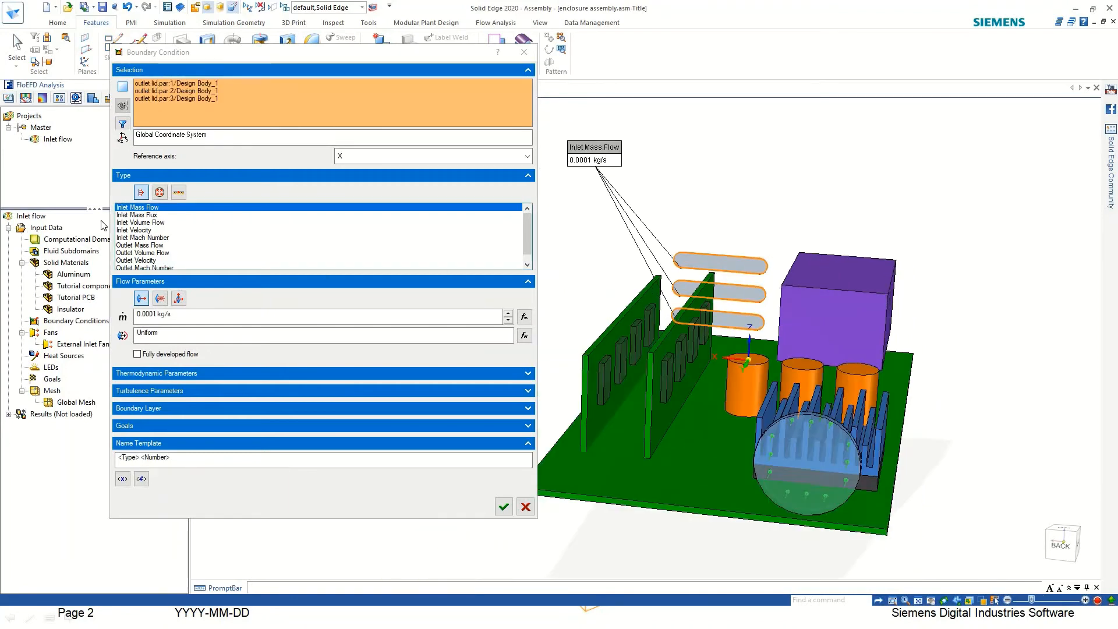
pyautogui.click(159, 192)
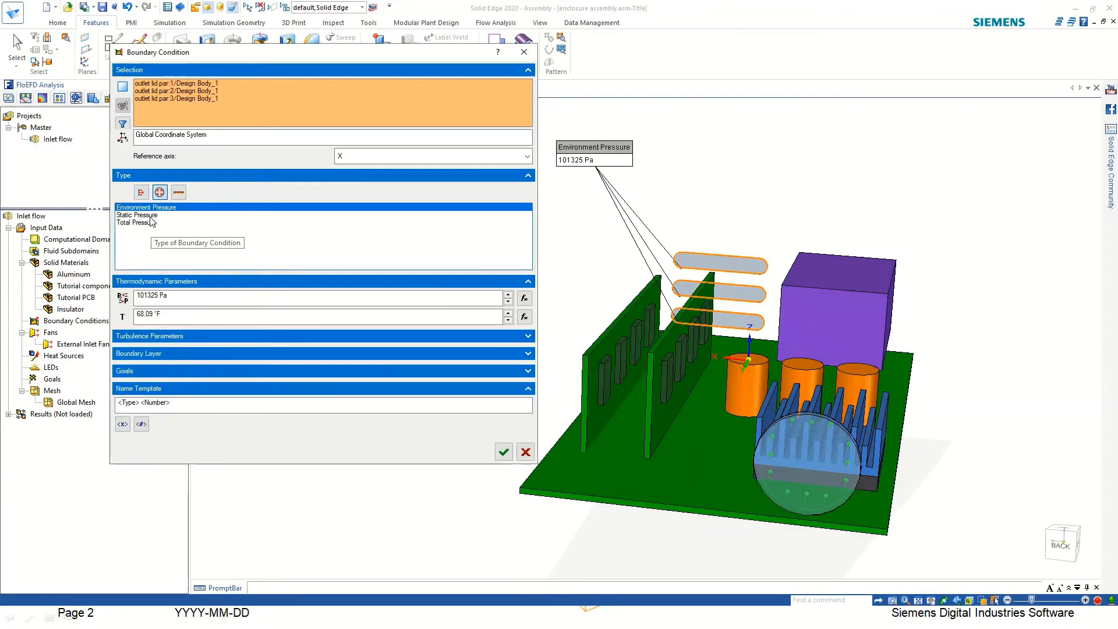
pyautogui.click(503, 452)
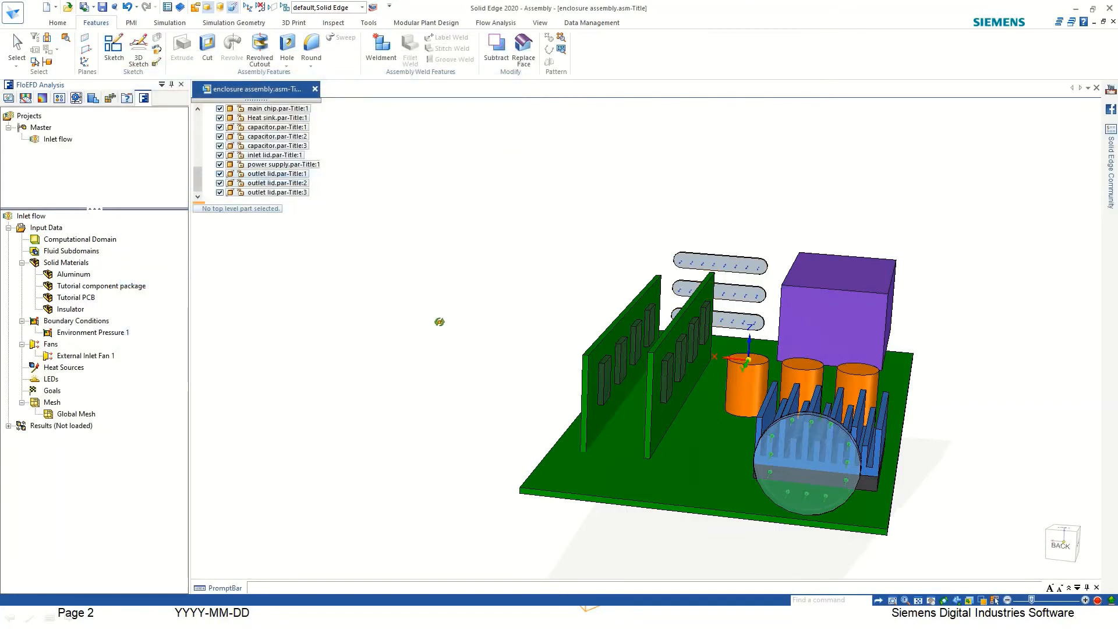
# Step: Add a volume source defined by heat generation rate to the main chip under the heat sink
pyautogui.moveTo(438, 320); pyautogui.dragTo(435, 363, button='middle')
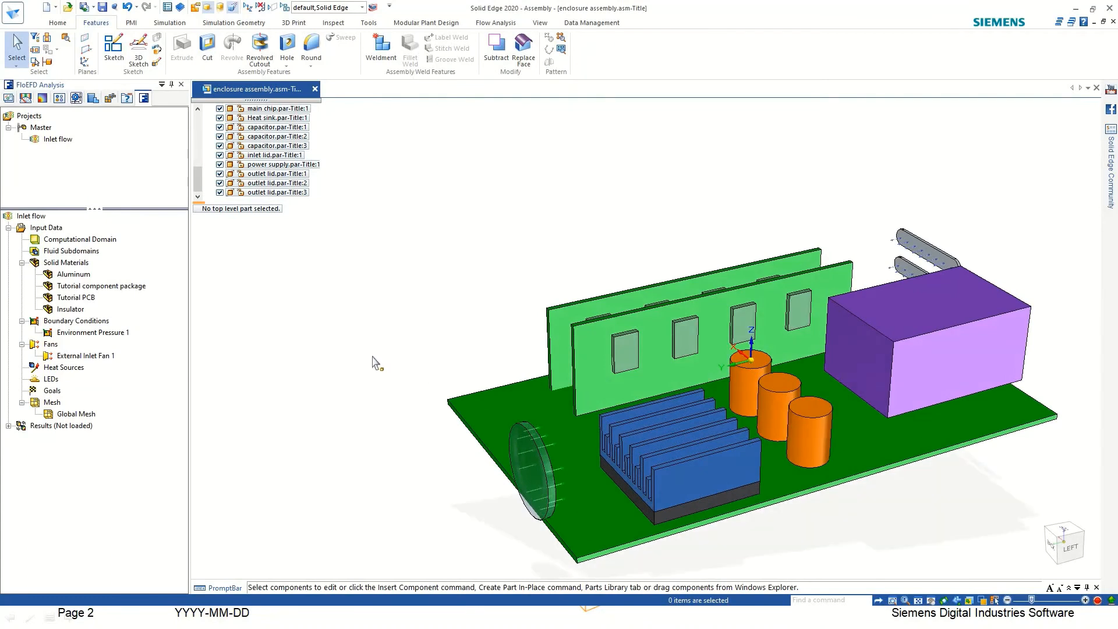
pyautogui.scroll(-3, 435, 355)
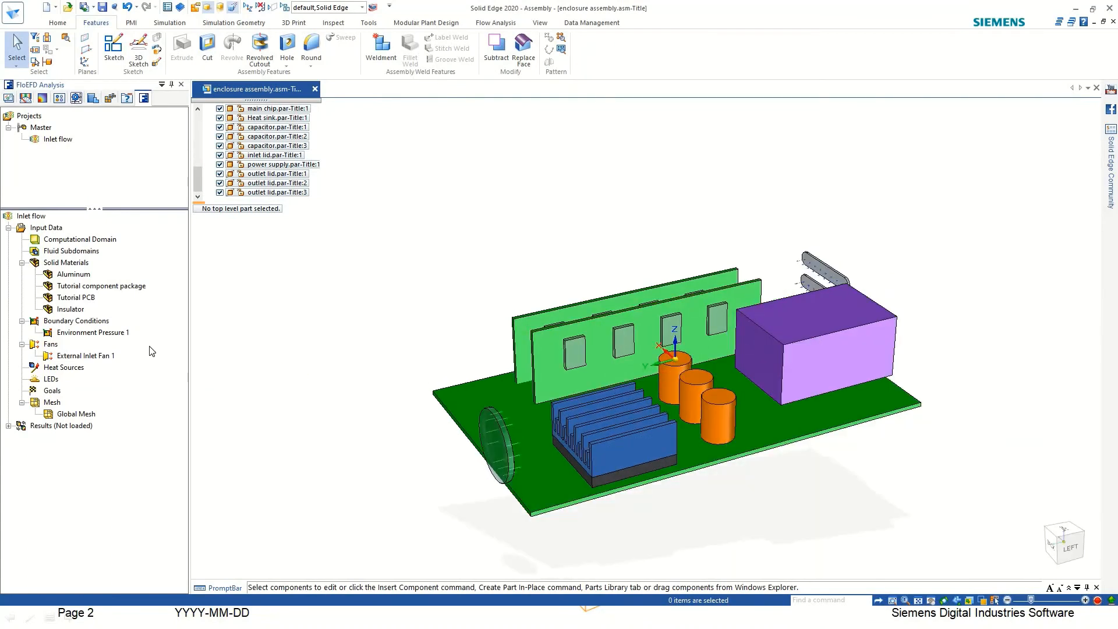
pyautogui.rightClick(61, 371)
pyautogui.click(99, 395)
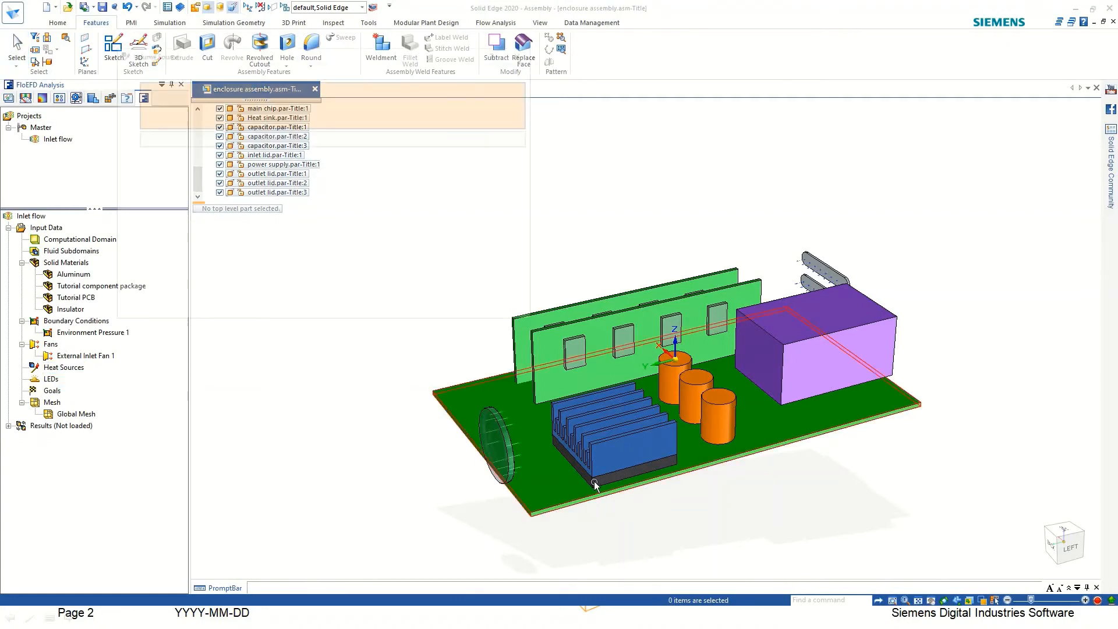
pyautogui.click(594, 483)
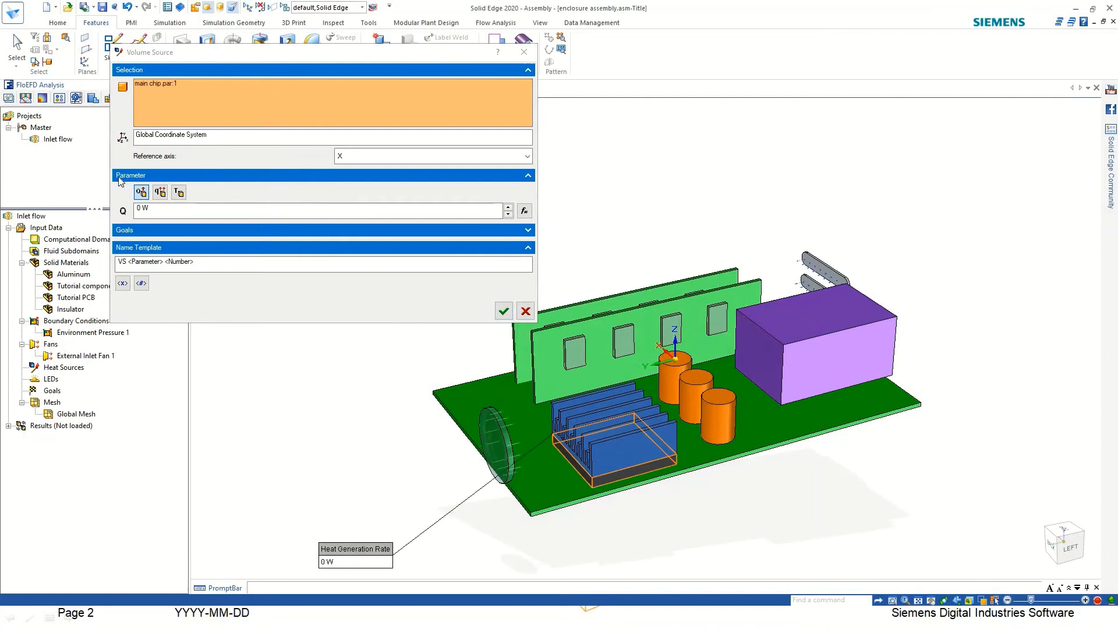
pyautogui.doubleClick(140, 208)
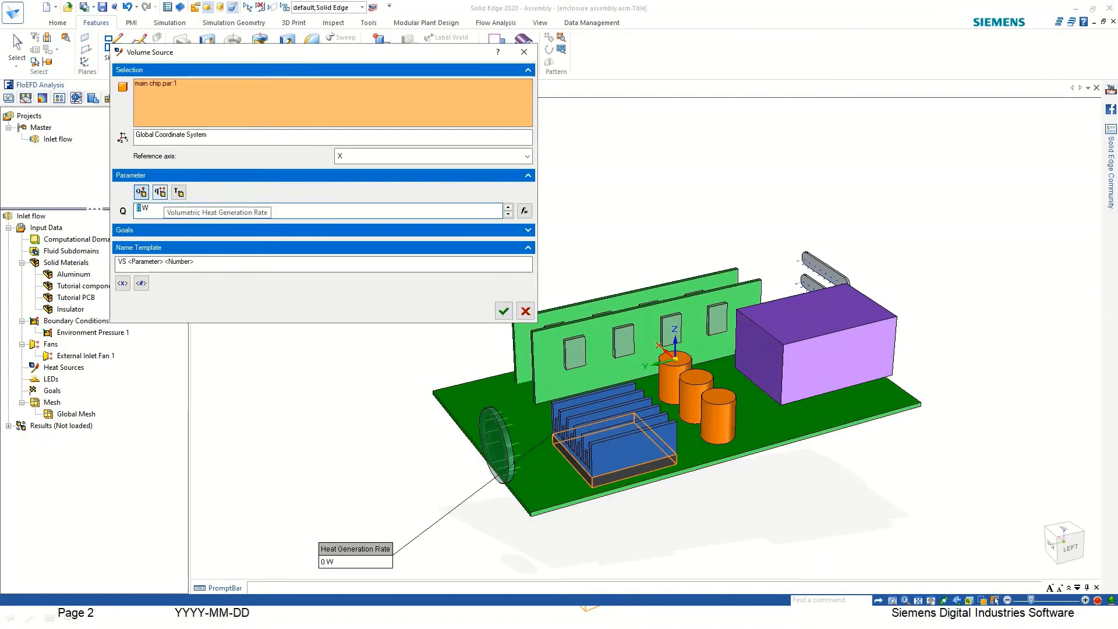
pyautogui.click(503, 311)
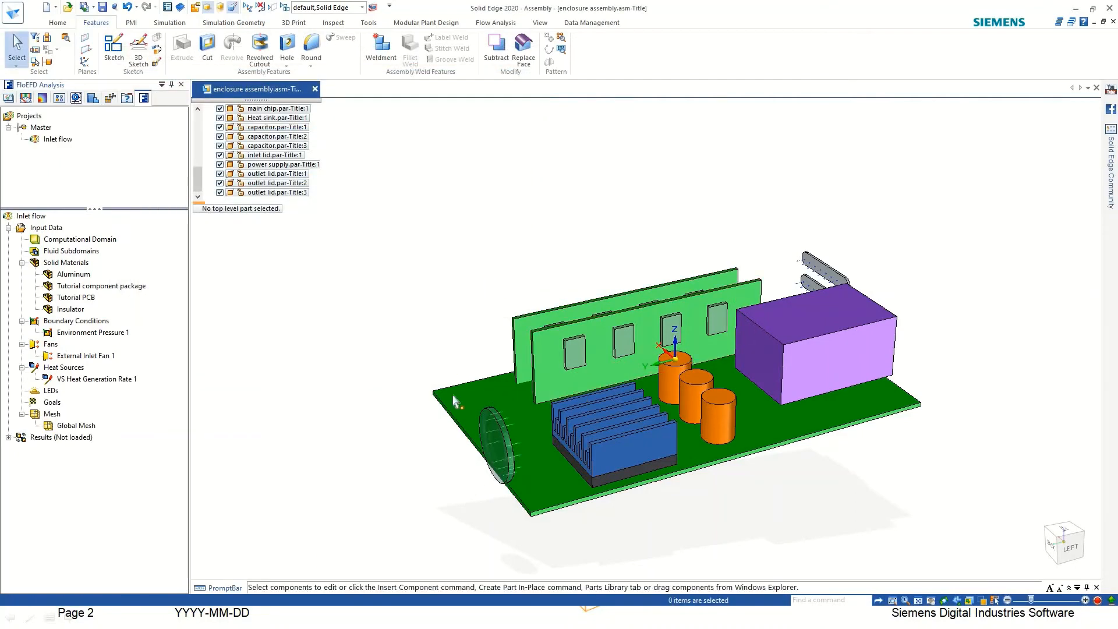
# Step: Select all identical small chips on both PCB boards and add a volume source with a 4 W heat generation rate
pyautogui.click(571, 352)
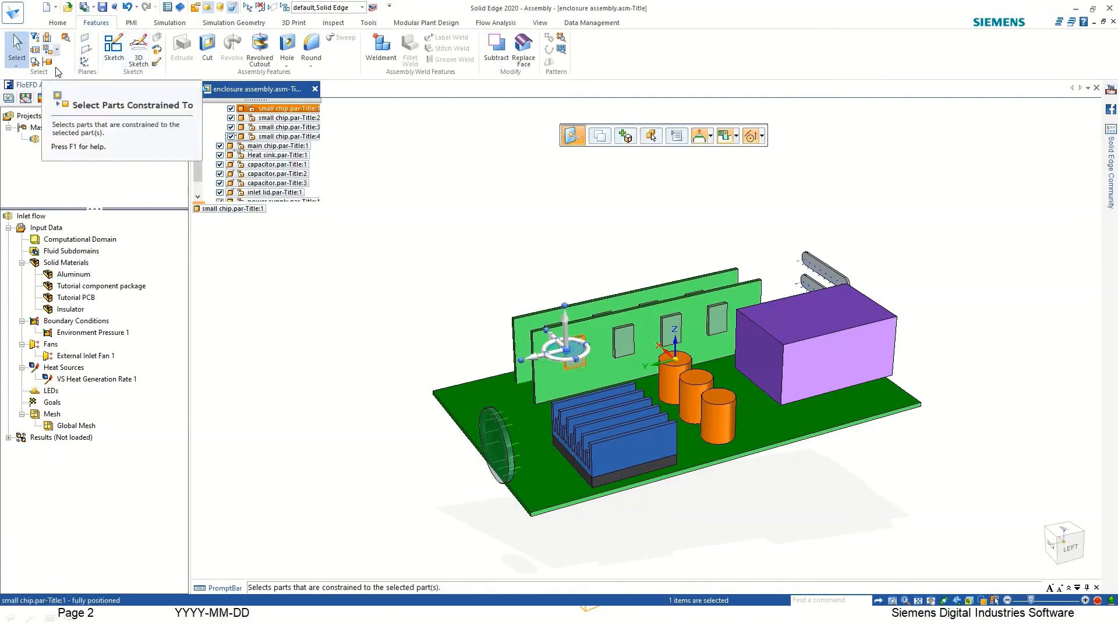
pyautogui.click(56, 50)
pyautogui.click(71, 90)
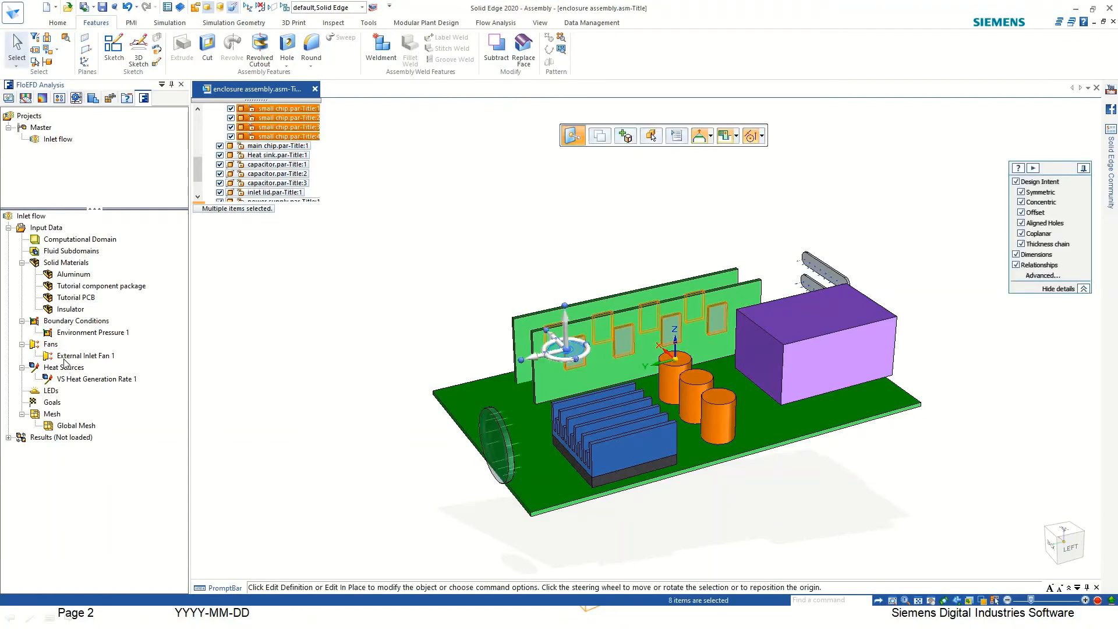
pyautogui.rightClick(56, 377)
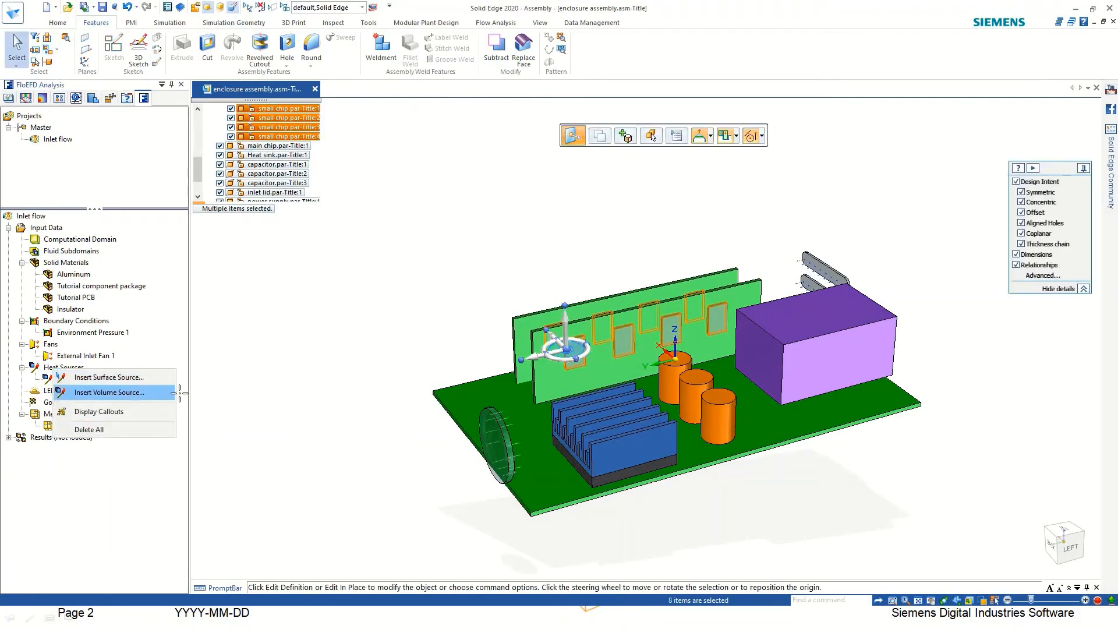
pyautogui.click(93, 390)
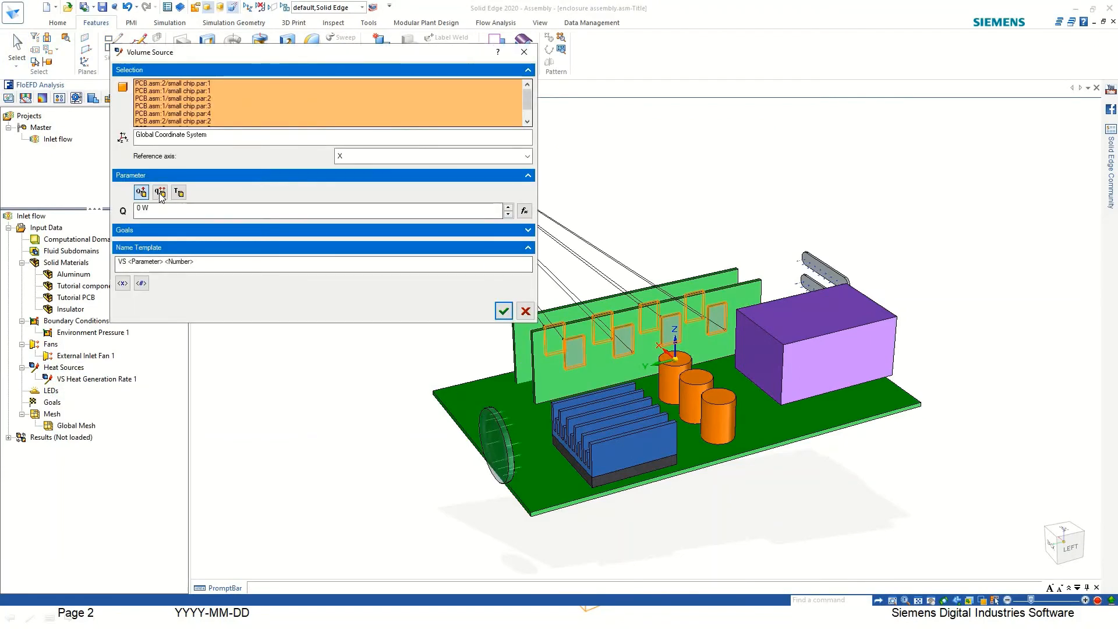
pyautogui.click(277, 216)
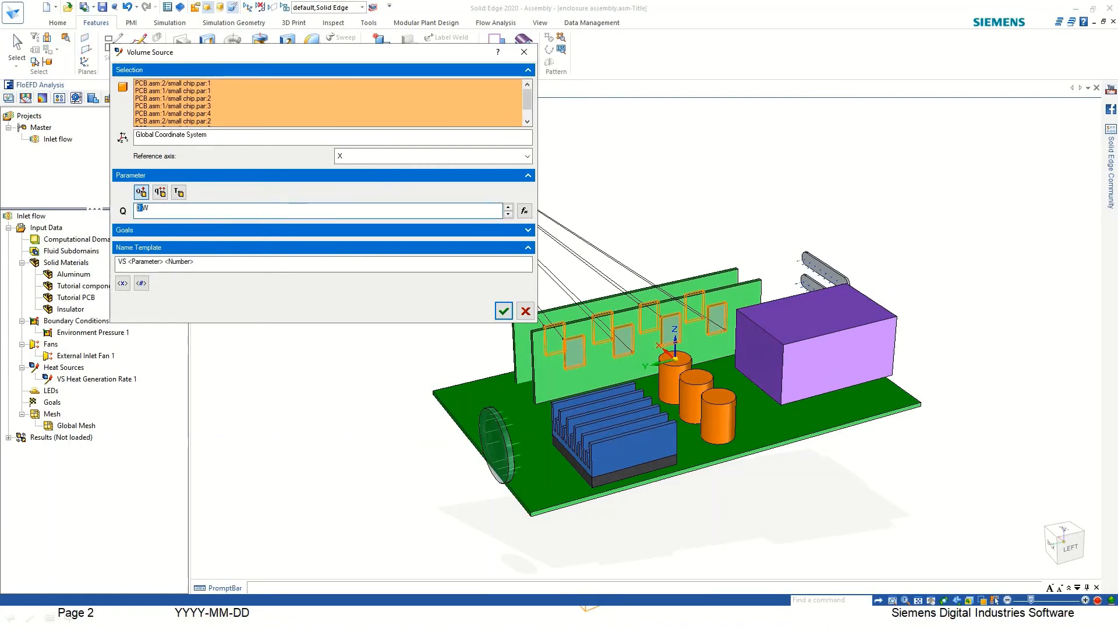
pyautogui.write('4')
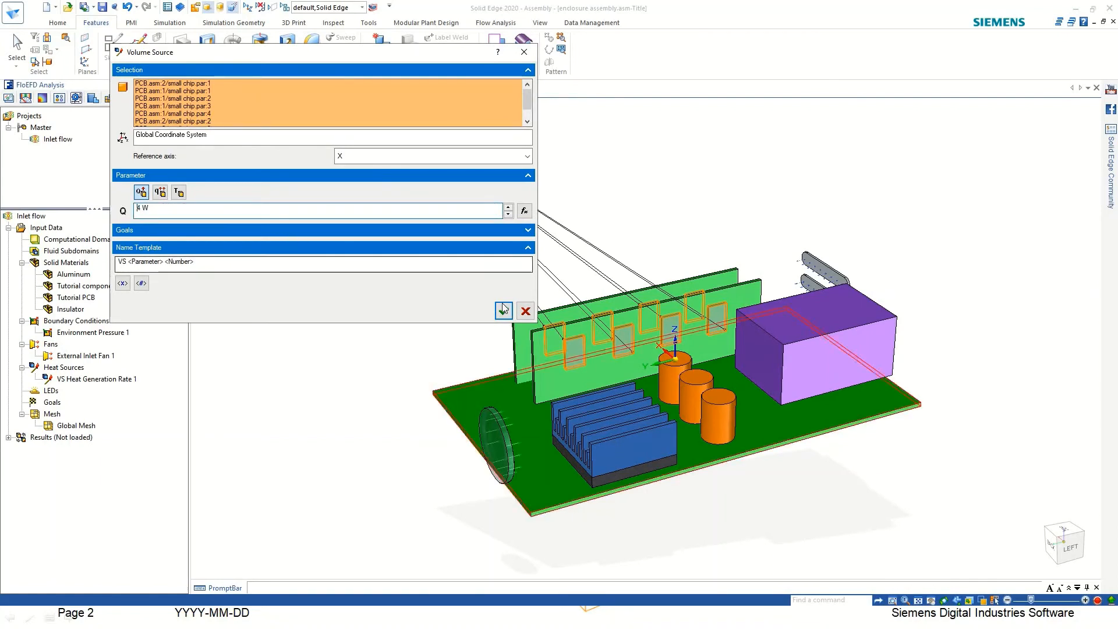
pyautogui.click(504, 311)
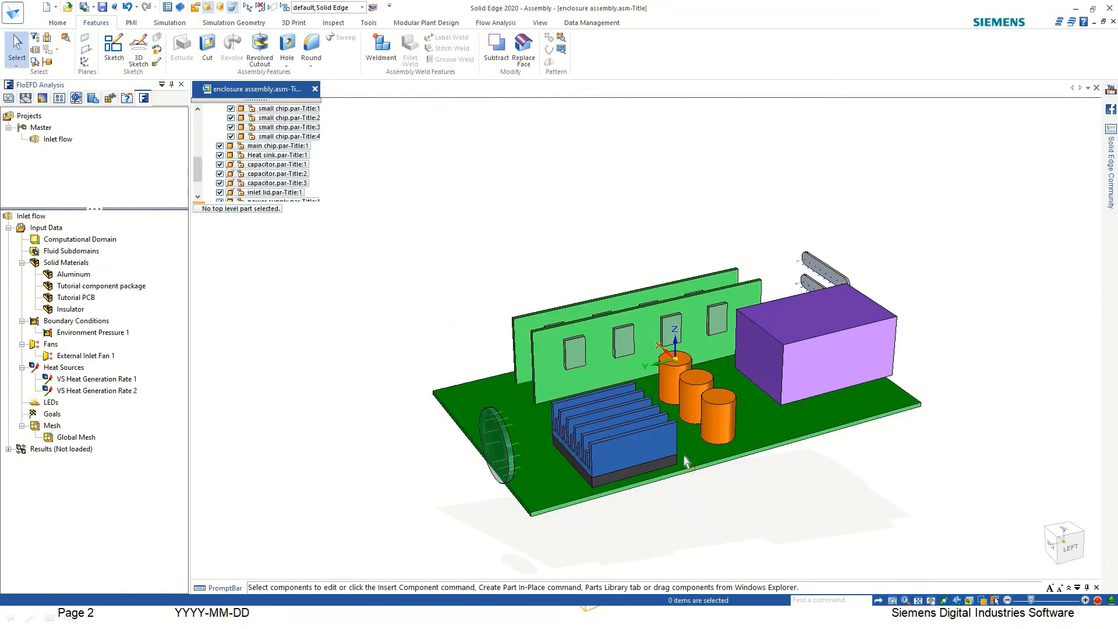
# Step: Add a volume source with a fixed temperature of 100 °F to the three capacitors
pyautogui.rightClick(56, 368)
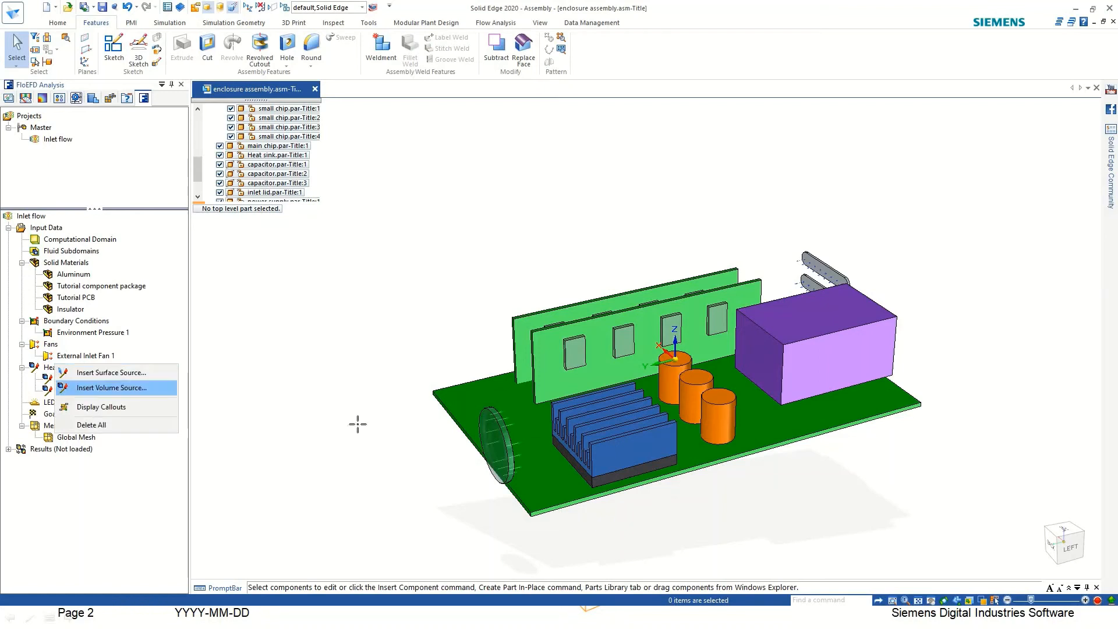
pyautogui.click(100, 388)
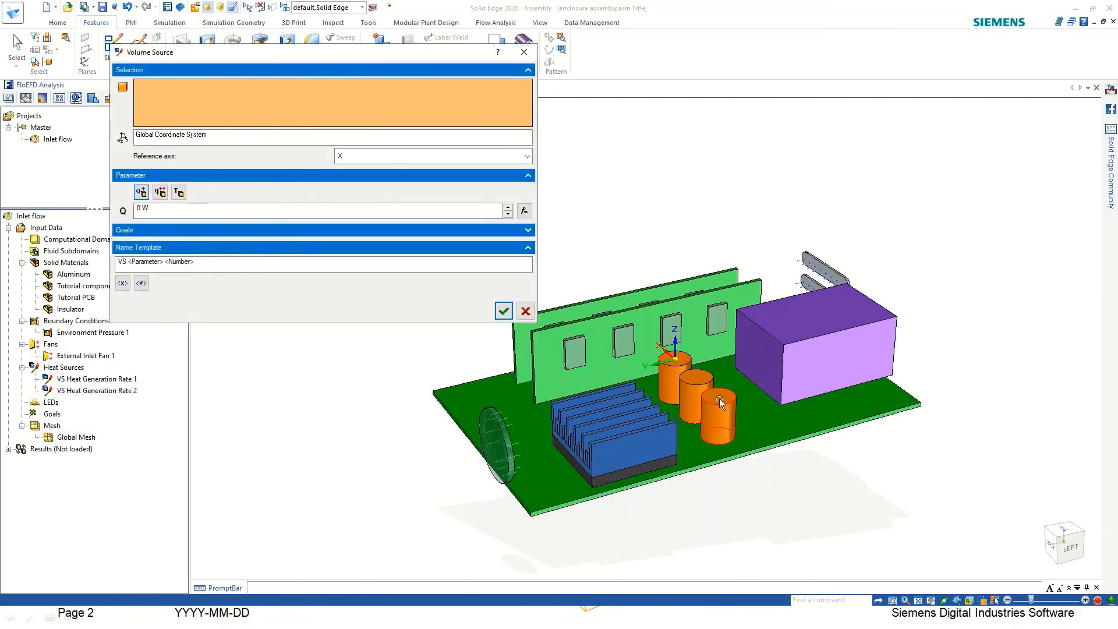
pyautogui.click(718, 398)
pyautogui.click(694, 378)
pyautogui.click(673, 368)
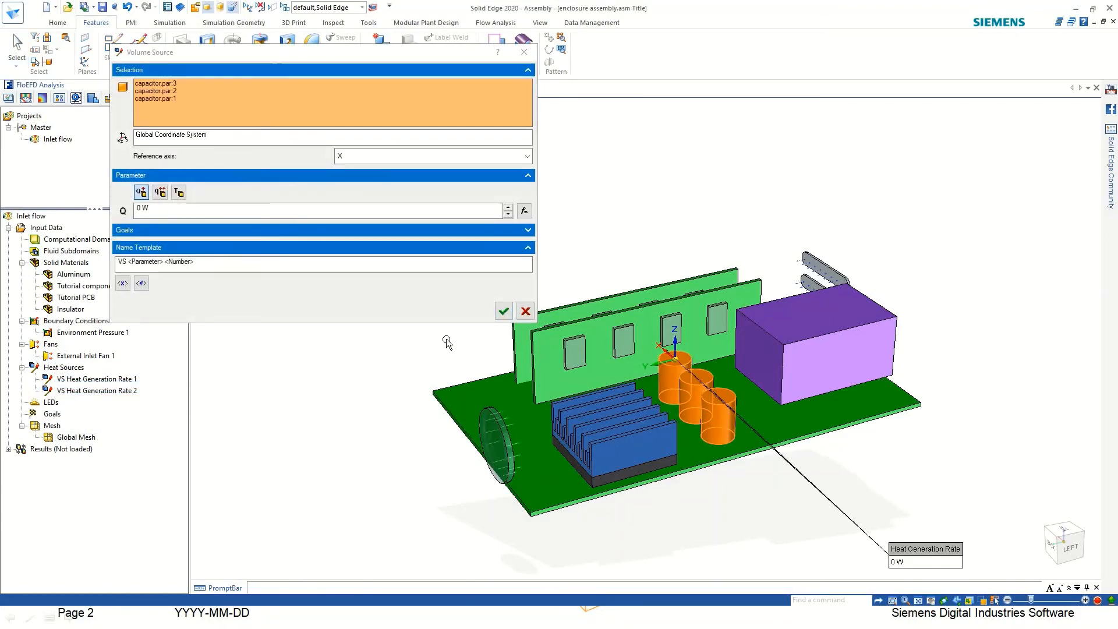
pyautogui.click(155, 209)
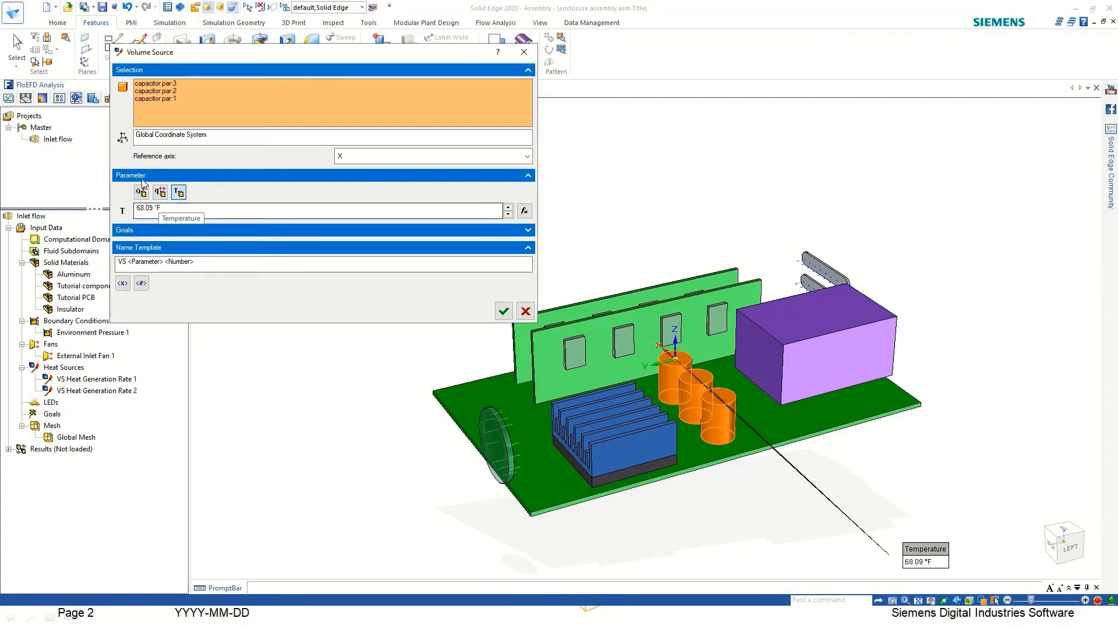
pyautogui.click(181, 192)
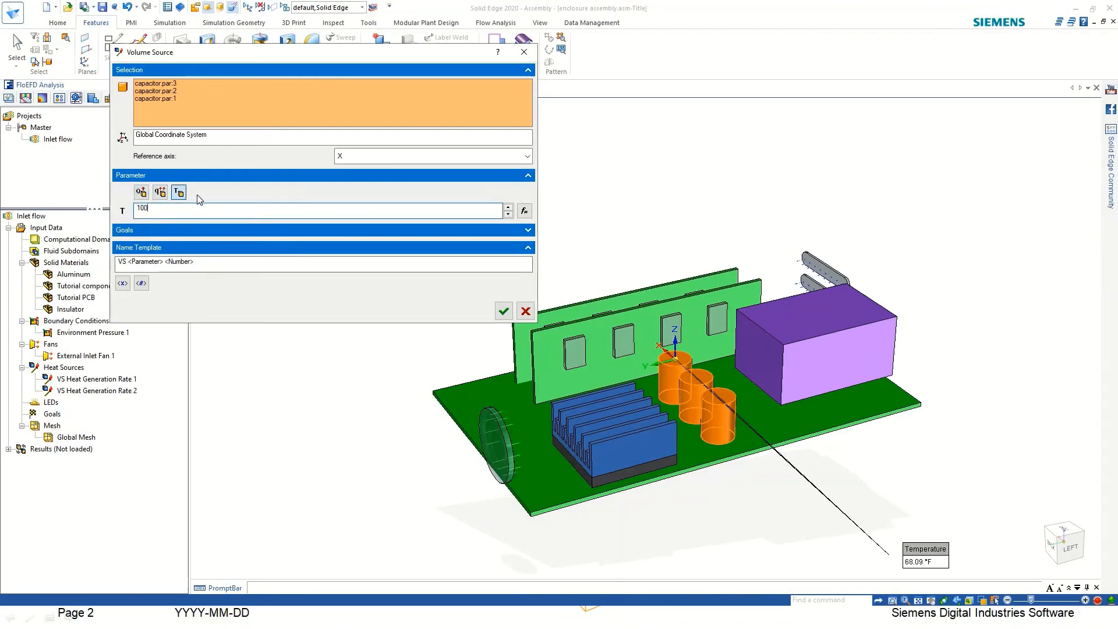
pyautogui.click(499, 310)
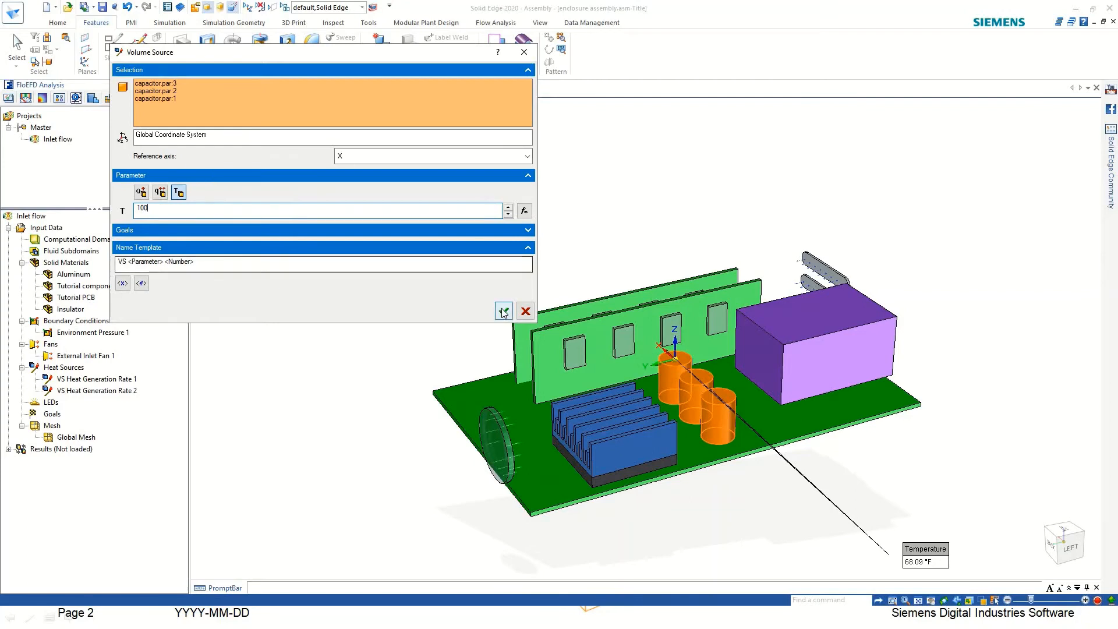
# Step: Add a volume source with a fixed temperature of 120 °F to the power supply
pyautogui.rightClick(59, 373)
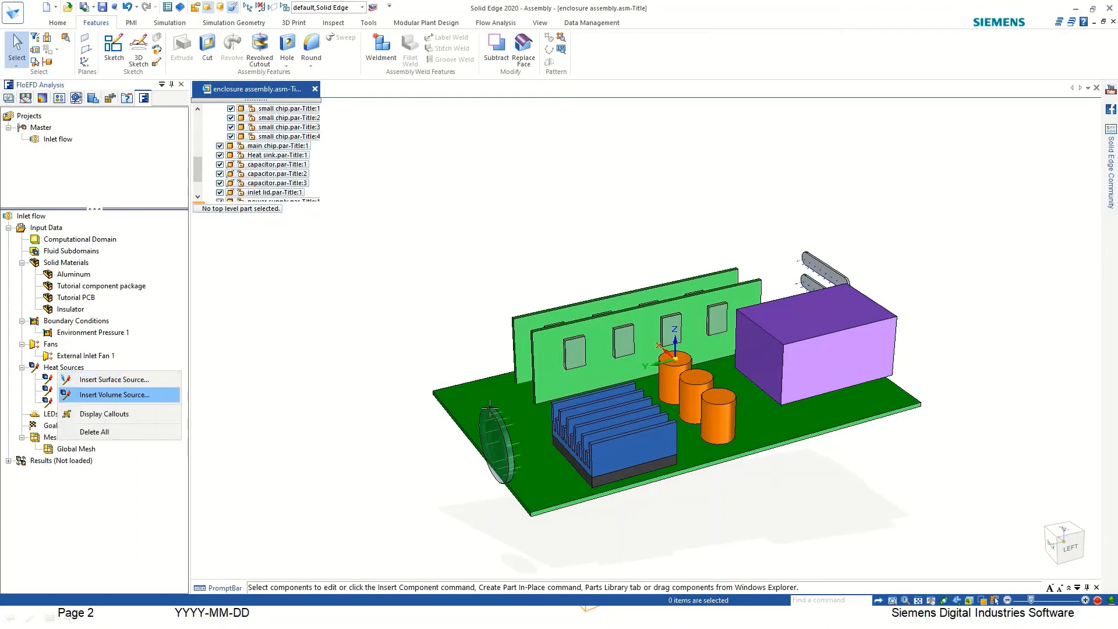
pyautogui.click(110, 395)
pyautogui.click(818, 315)
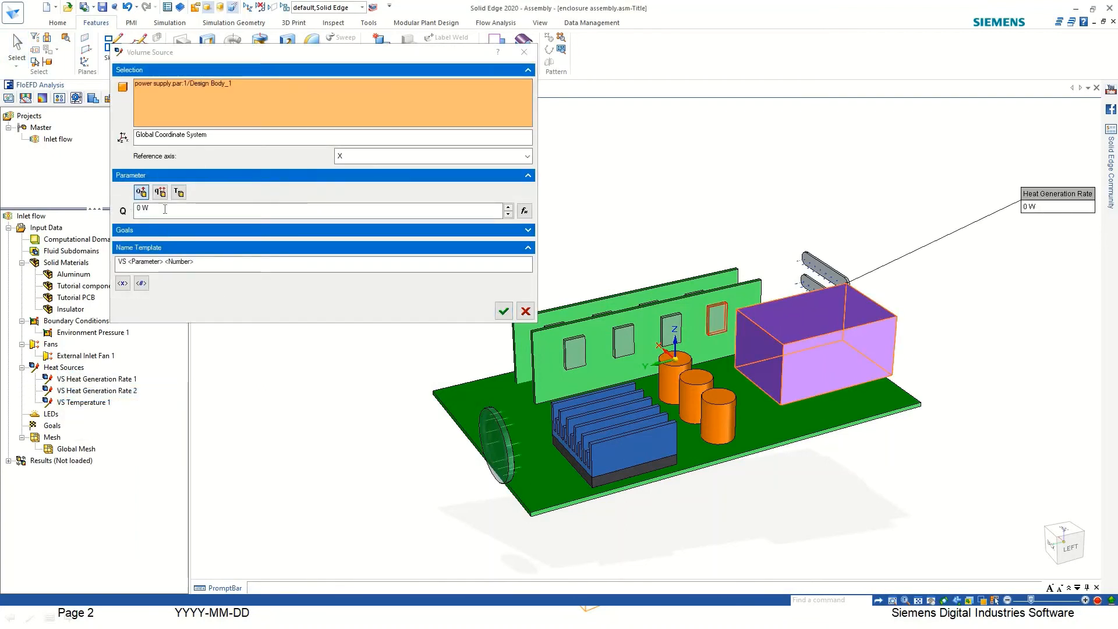
pyautogui.doubleClick(141, 208)
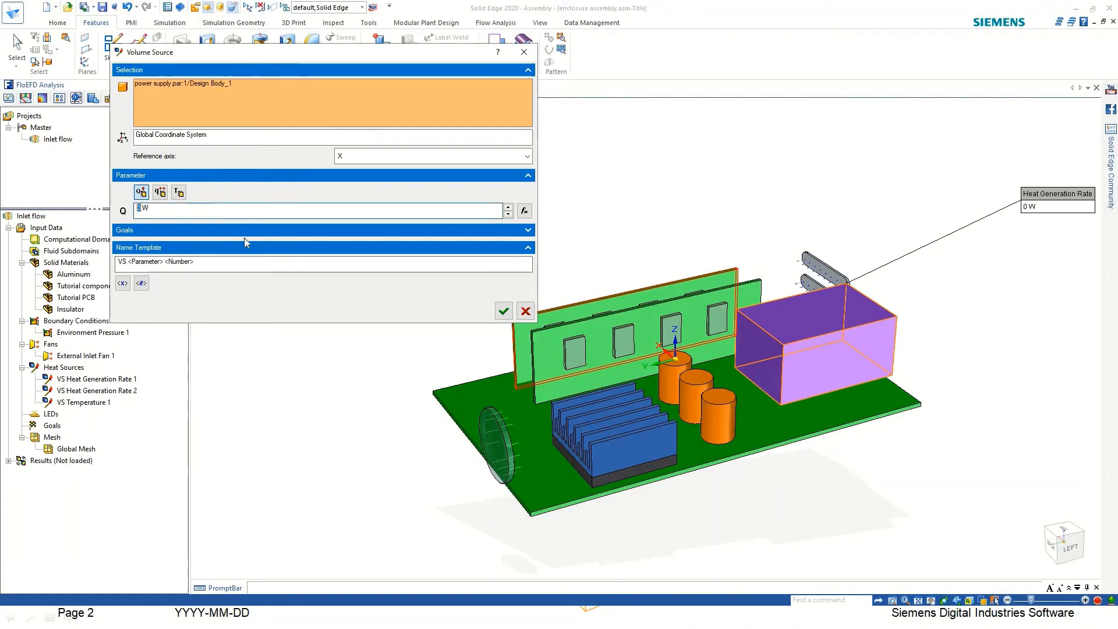
pyautogui.write('120')
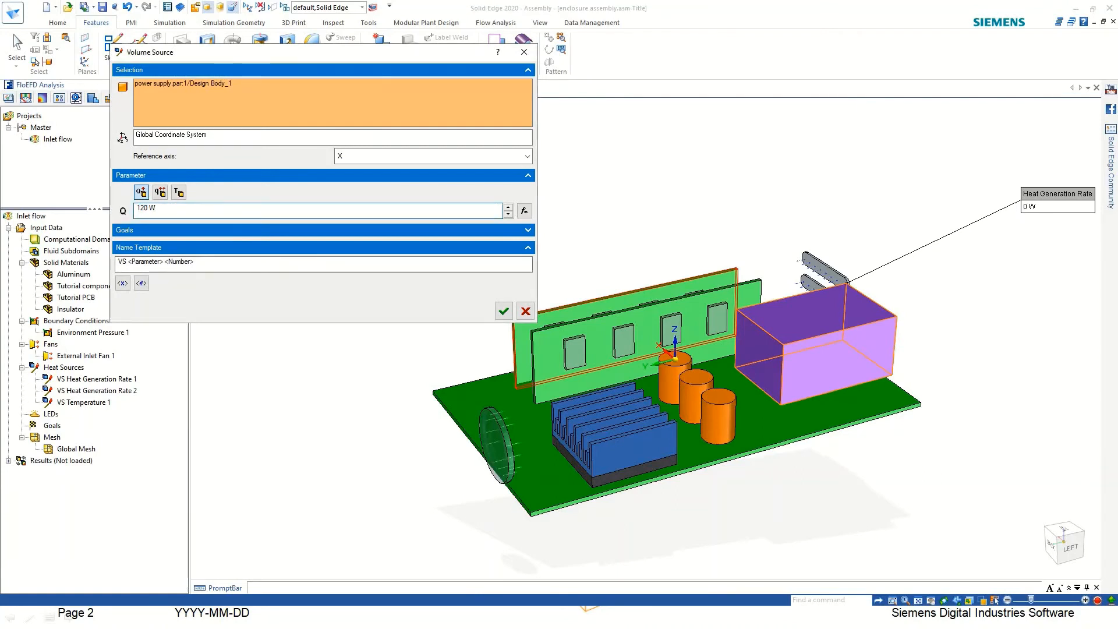
pyautogui.click(177, 193)
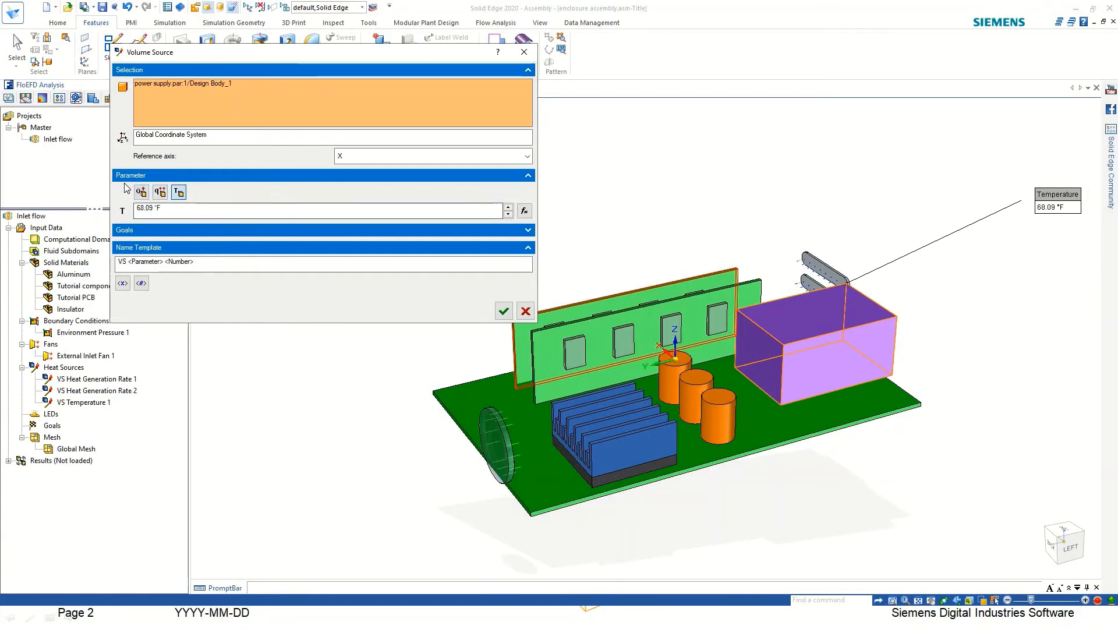
pyautogui.doubleClick(189, 213)
pyautogui.write('120')
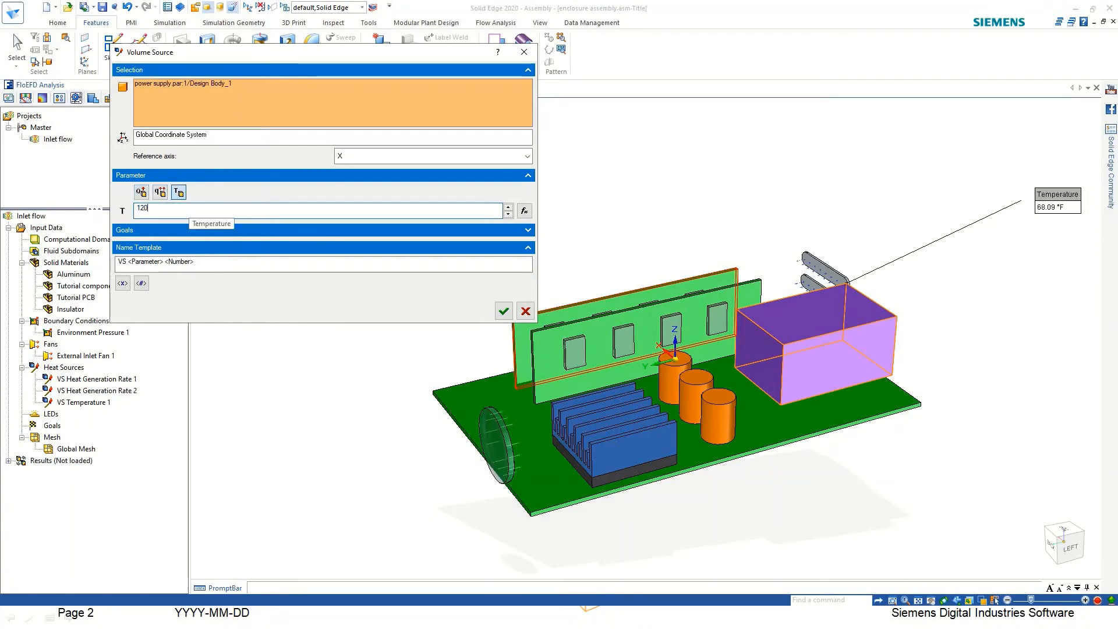
pyautogui.click(504, 312)
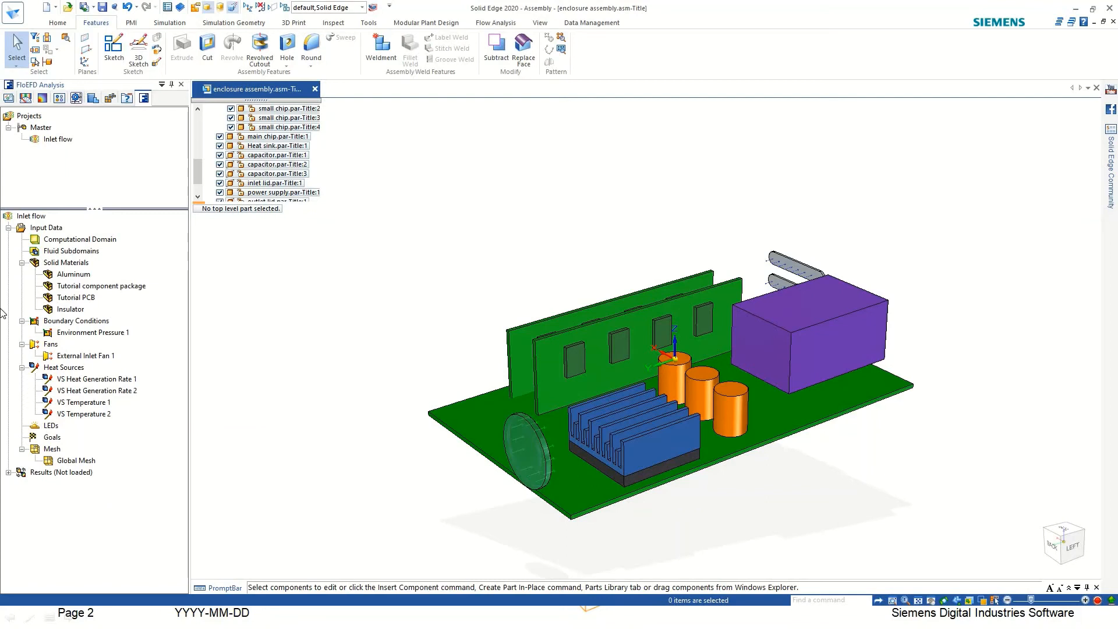
# Step: Create global goals for average static pressure and average total temperature
pyautogui.click(50, 441)
pyautogui.rightClick(51, 441)
pyautogui.press('Return')
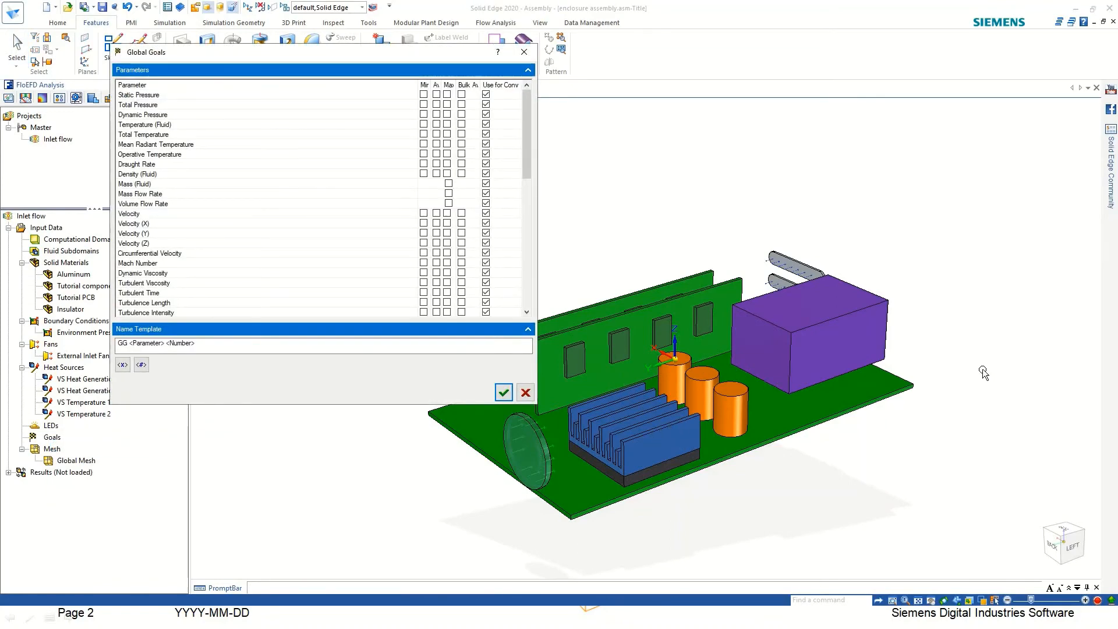
pyautogui.scroll(-2, 984, 372)
pyautogui.scroll(2, 739, 471)
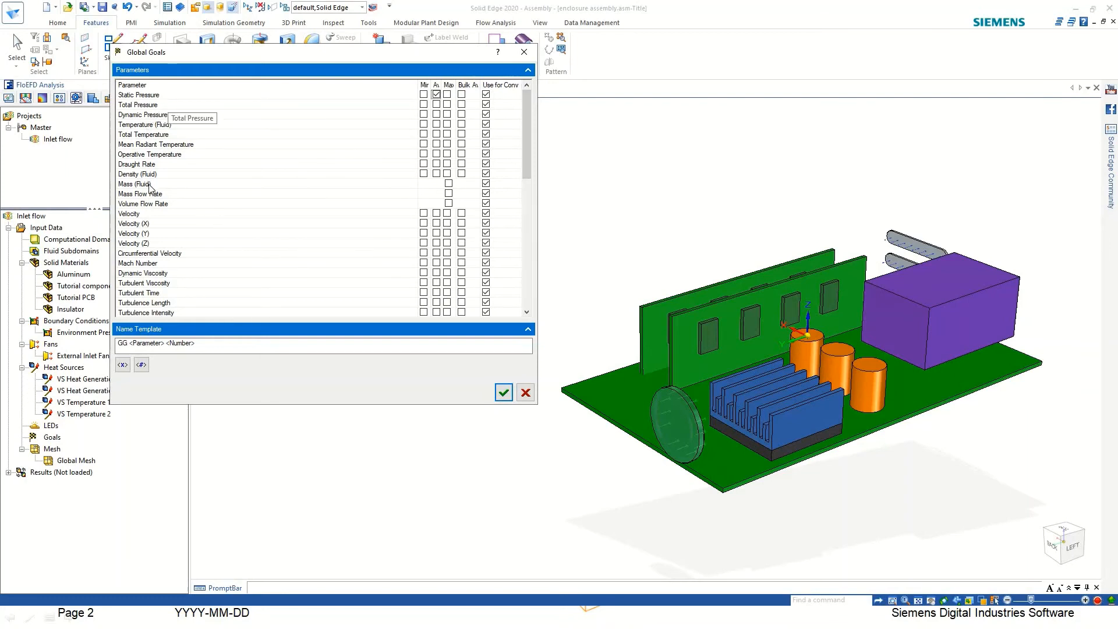
pyautogui.scroll(-1, 165, 201)
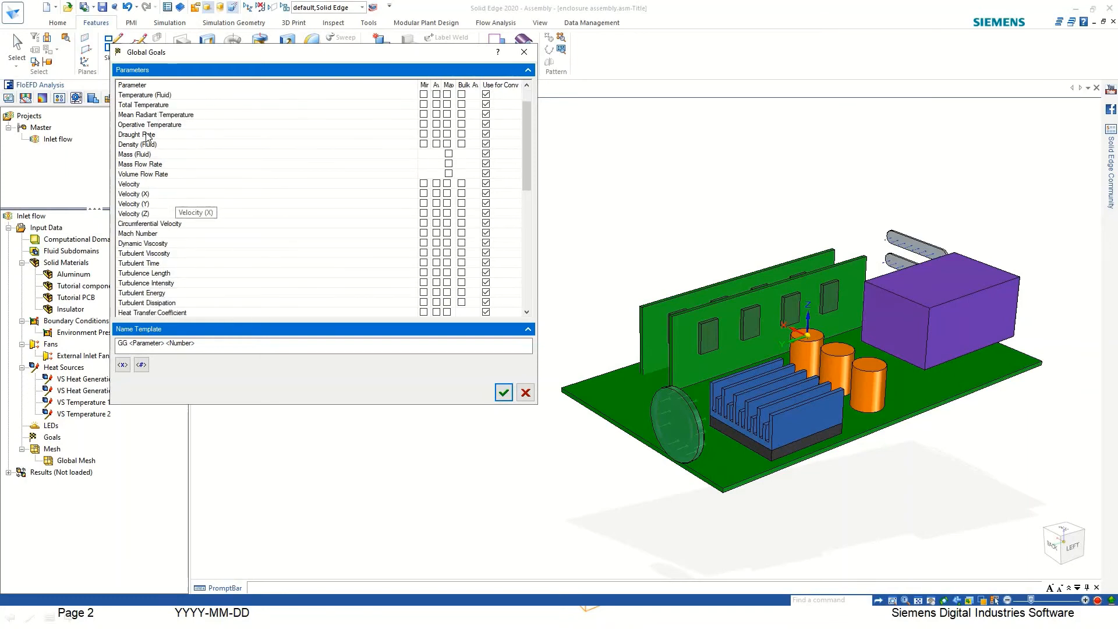
pyautogui.scroll(1, 148, 136)
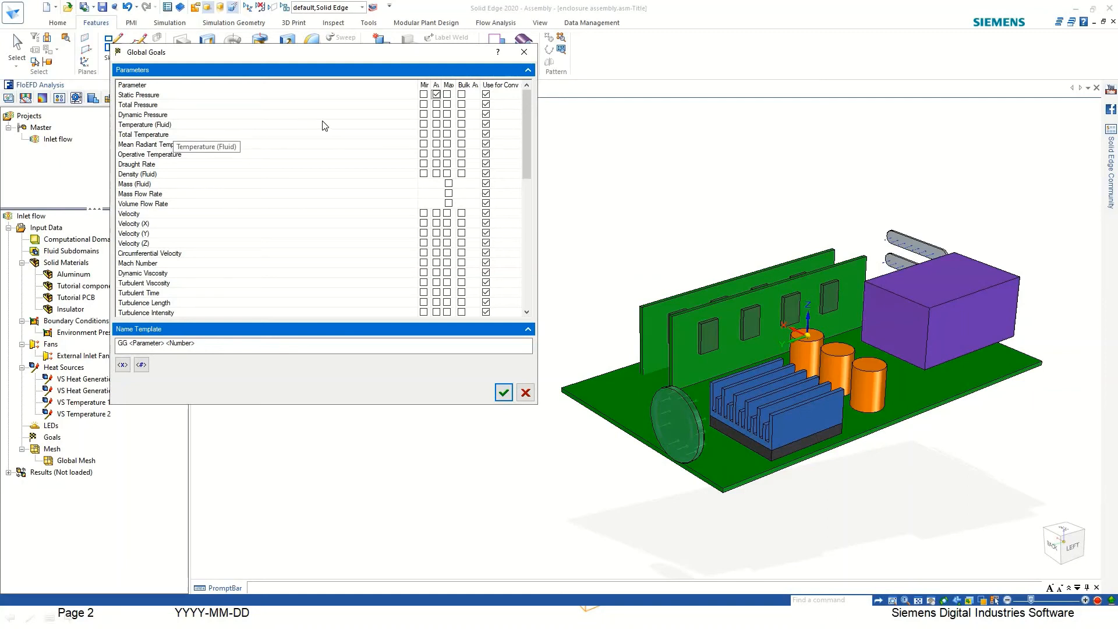
pyautogui.click(436, 134)
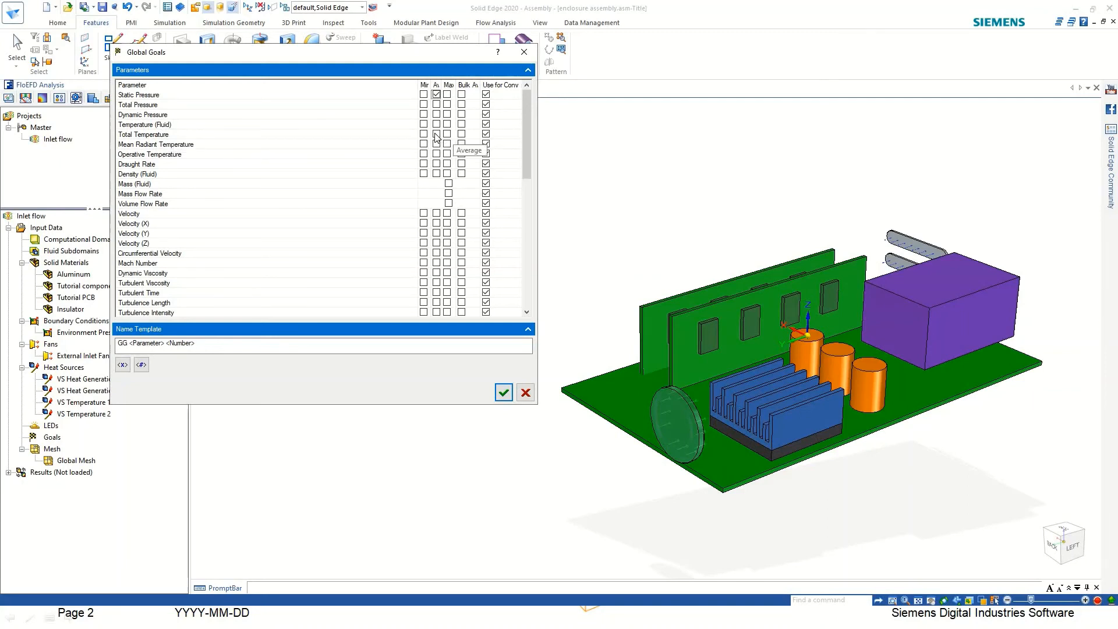
pyautogui.click(504, 394)
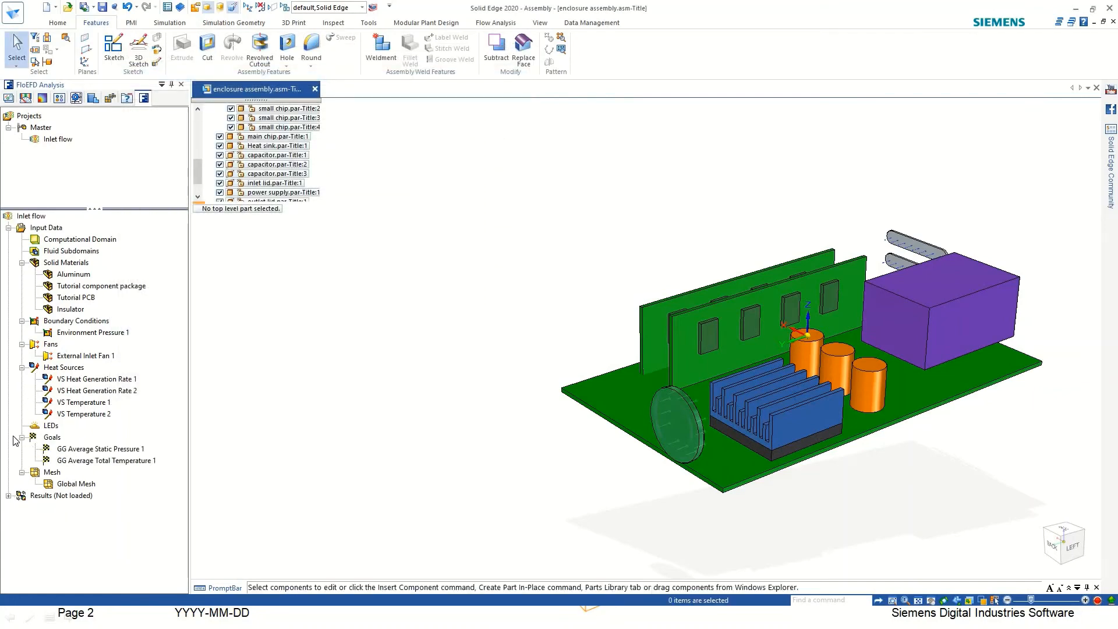
# Step: Create a surface goal for average static pressure on the inlet lid face used by the external inlet fan
pyautogui.rightClick(50, 442)
pyautogui.click(81, 473)
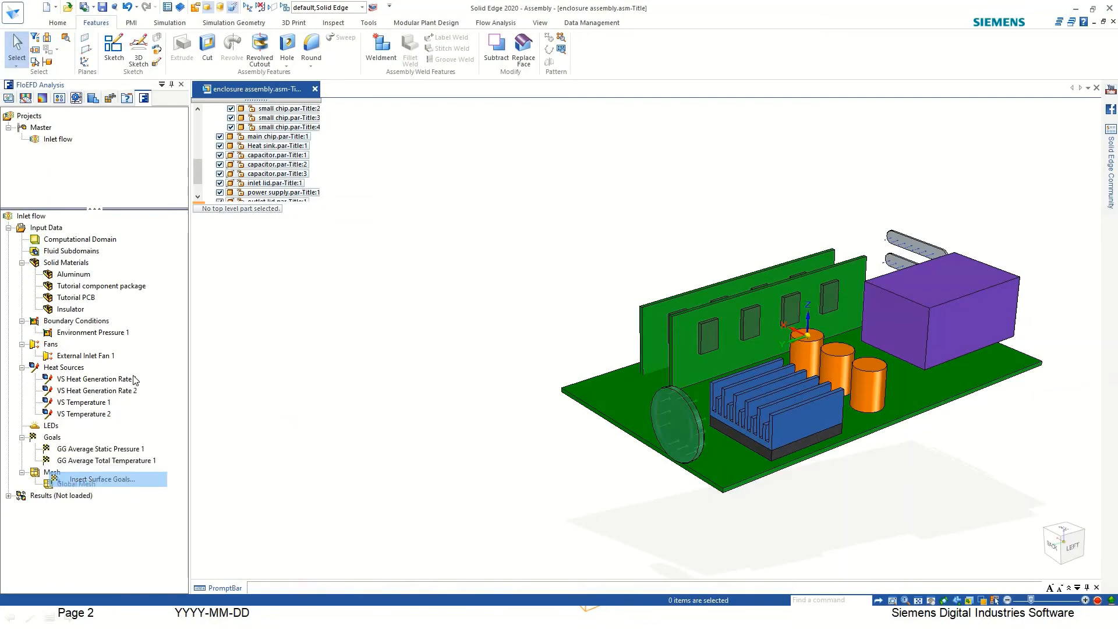
pyautogui.moveTo(378, 57); pyautogui.dragTo(494, 68)
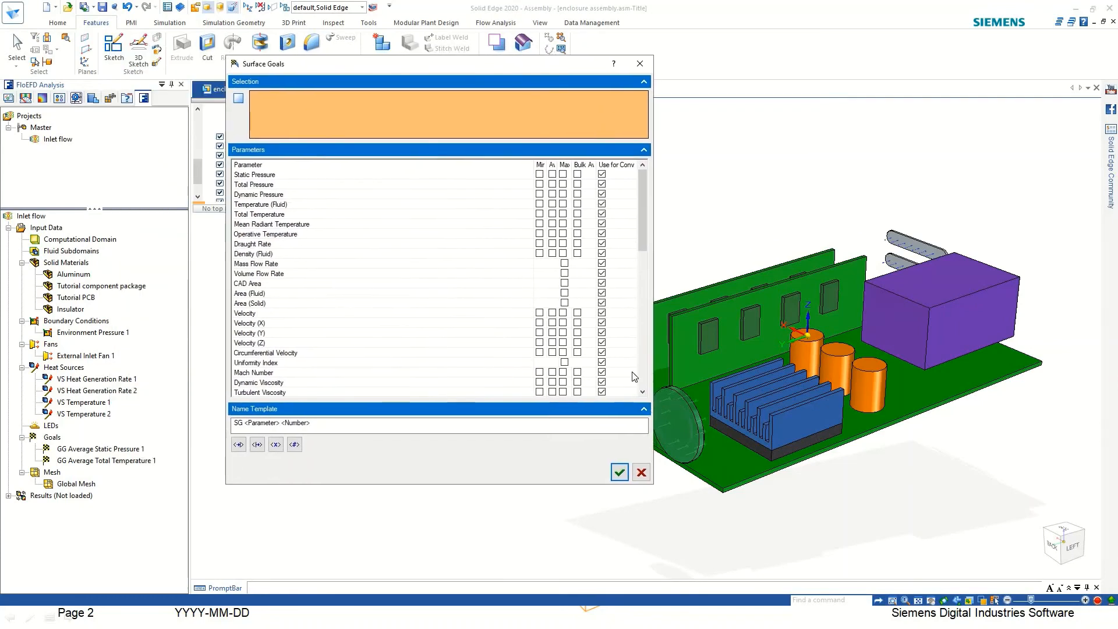
pyautogui.click(61, 356)
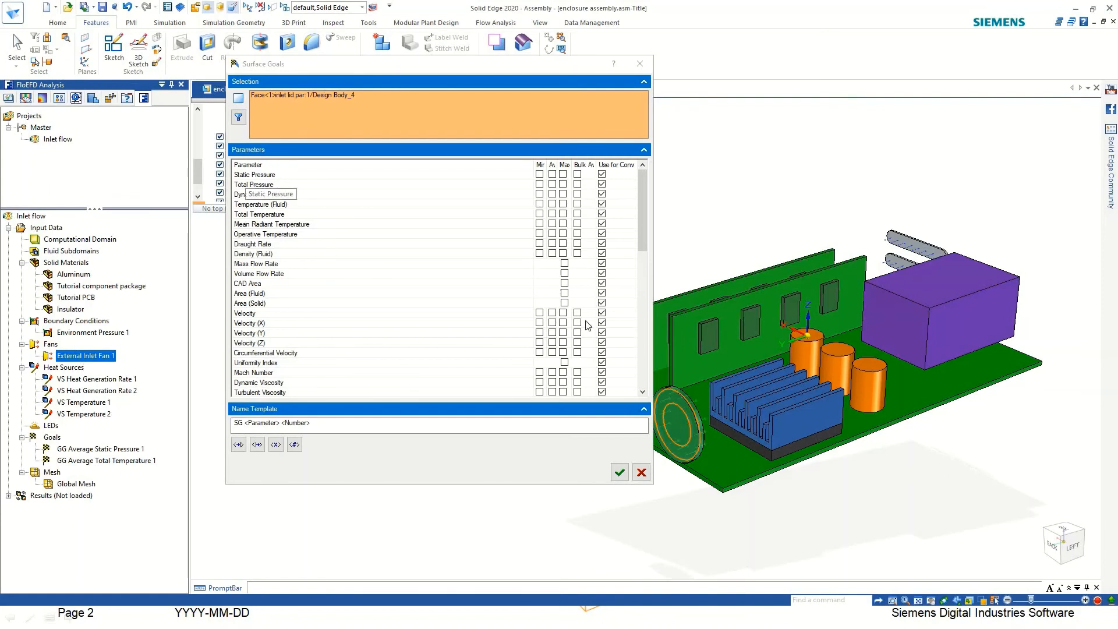
pyautogui.click(644, 387)
pyautogui.click(644, 386)
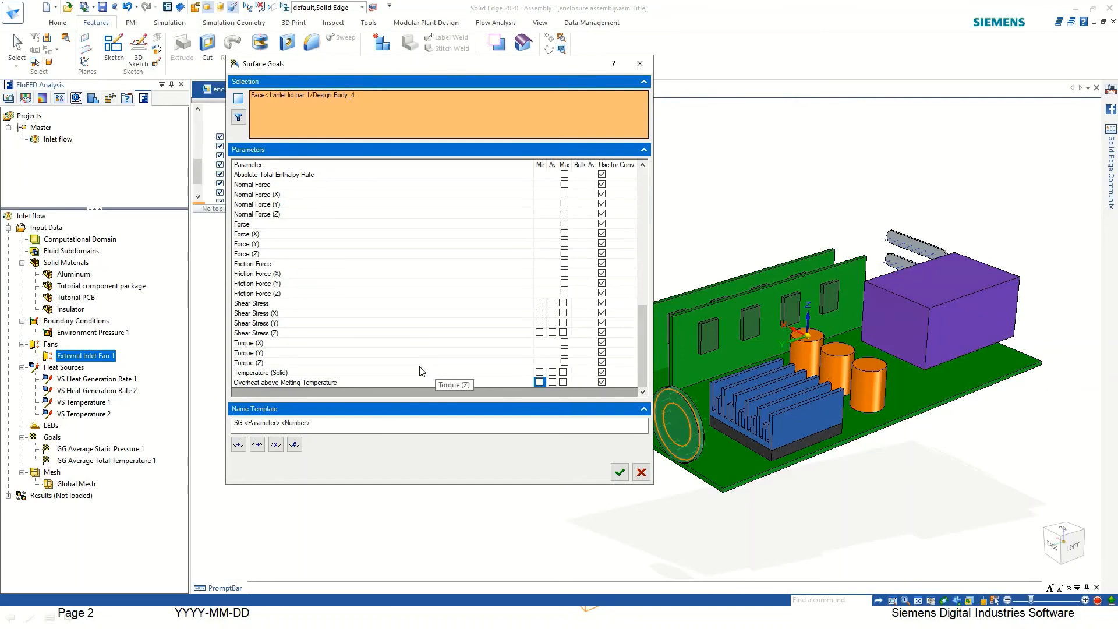
pyautogui.scroll(4, 394, 332)
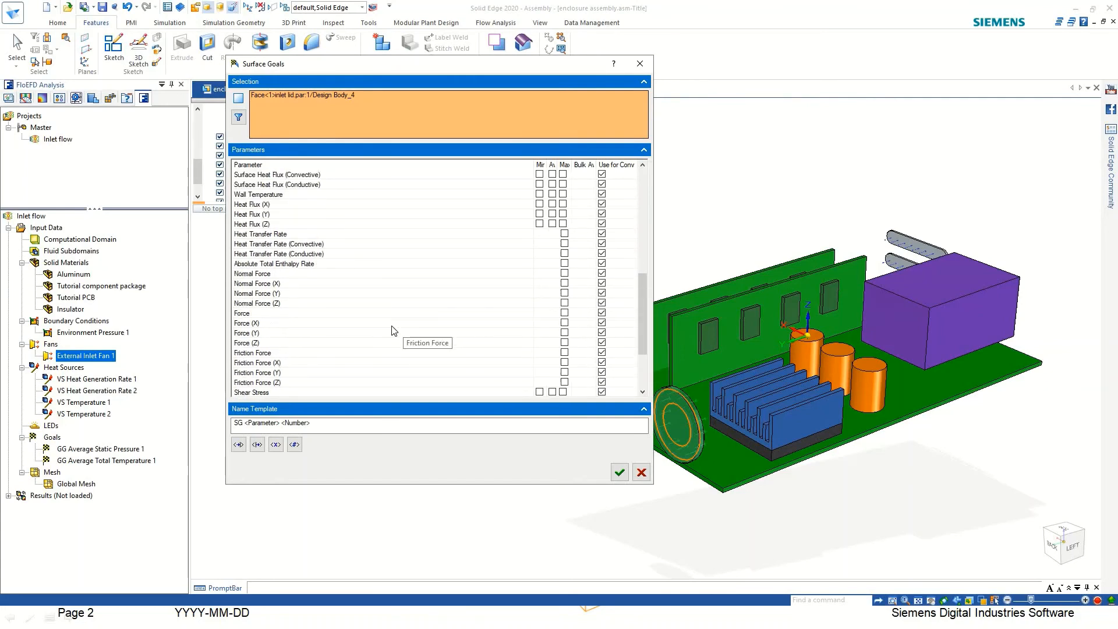
pyautogui.scroll(10, 394, 332)
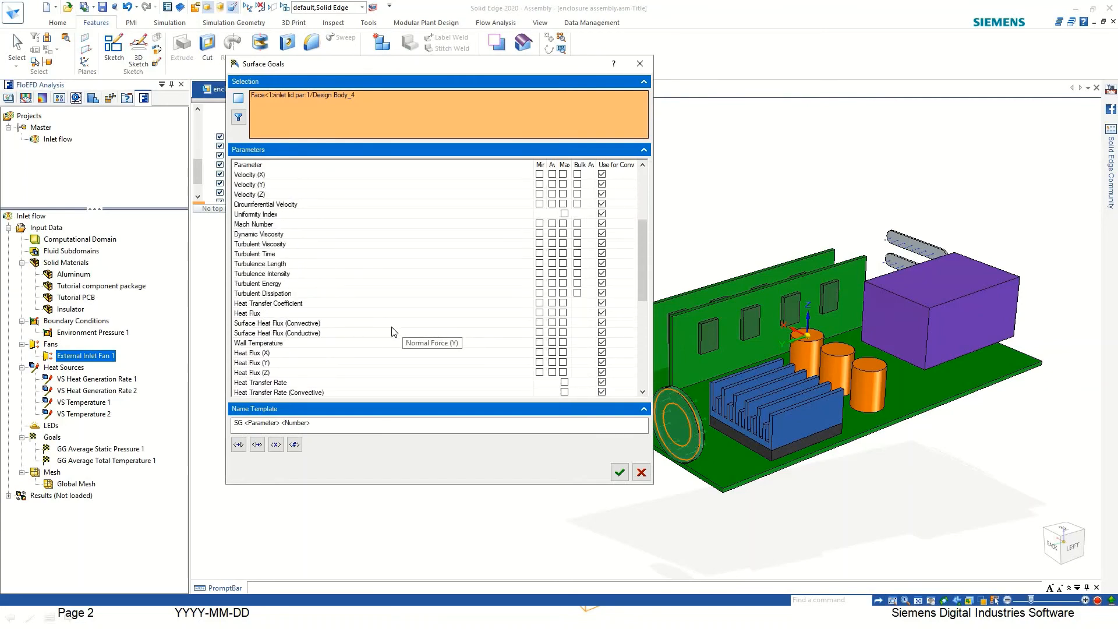
pyautogui.click(553, 174)
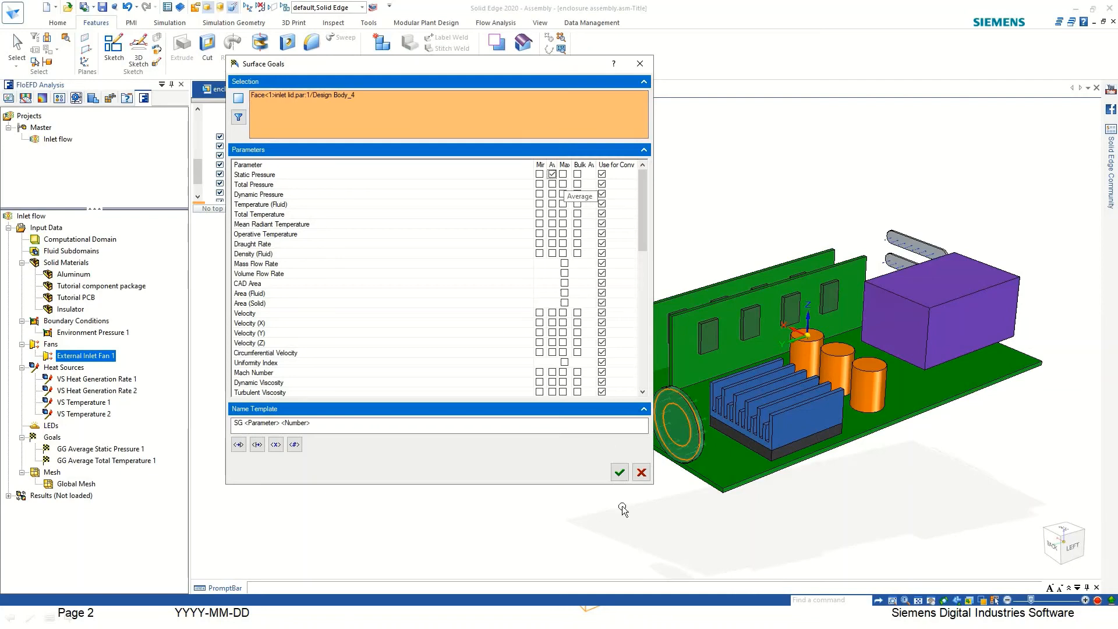
pyautogui.click(619, 474)
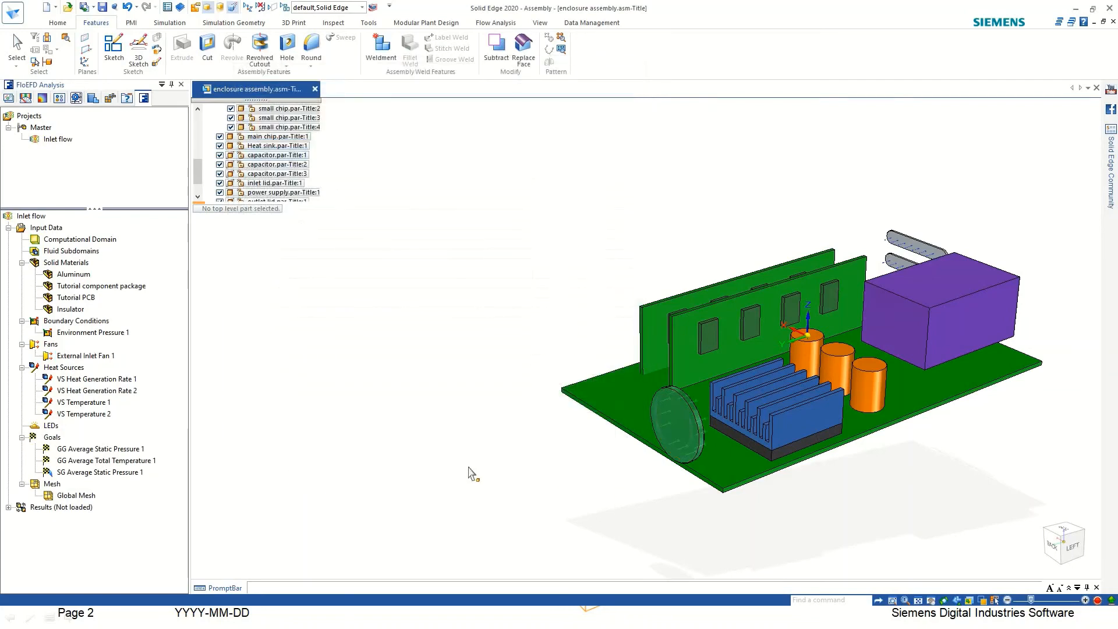
# Step: Create a surface goal for volume flow rate on the faces of the three outlet lids
pyautogui.rightClick(49, 441)
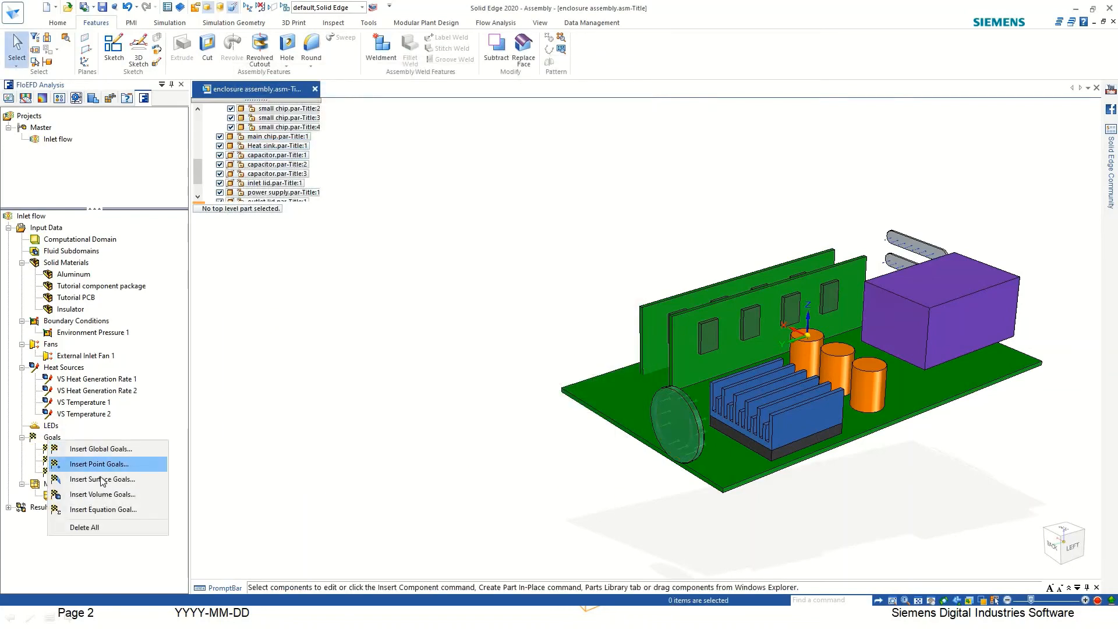
pyautogui.click(103, 478)
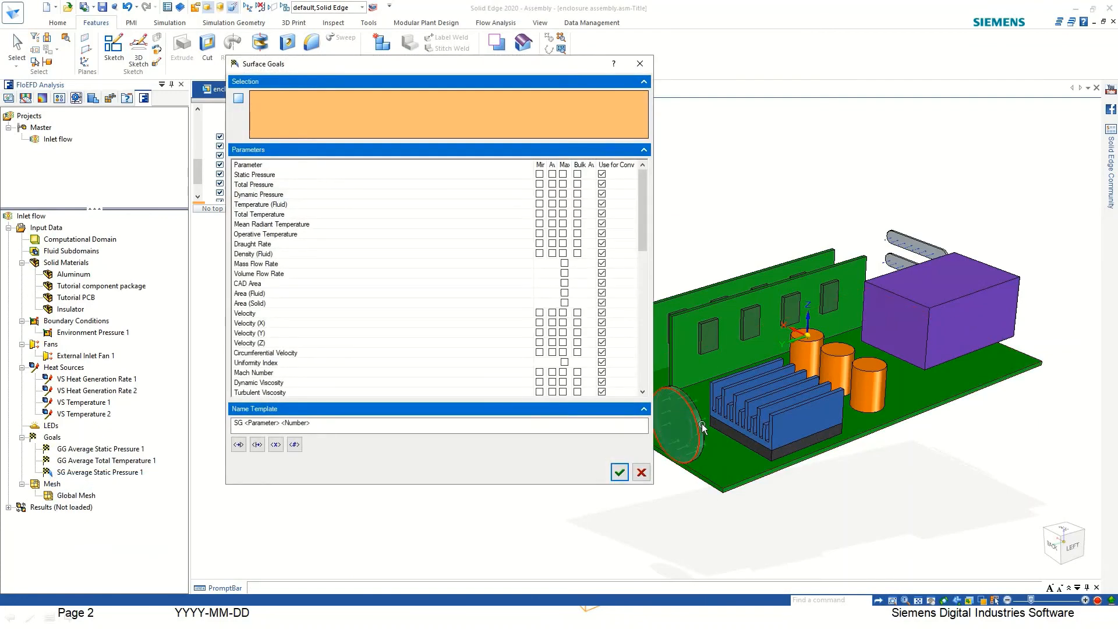
pyautogui.scroll(3, 914, 251)
pyautogui.click(914, 250)
pyautogui.click(869, 280)
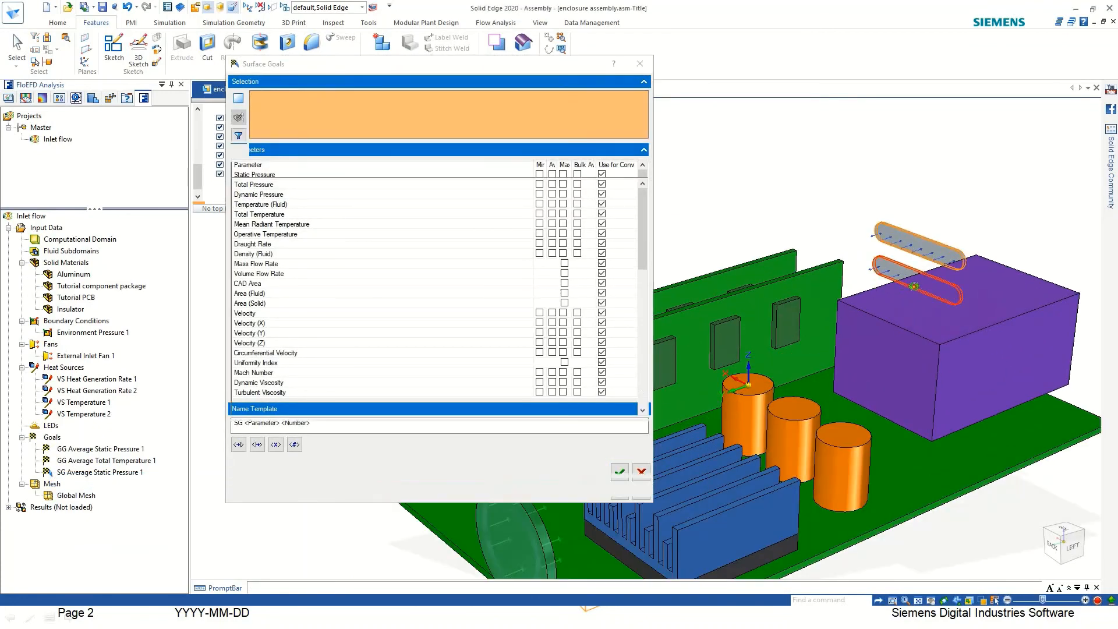
pyautogui.moveTo(869, 279); pyautogui.dragTo(914, 291, button='middle')
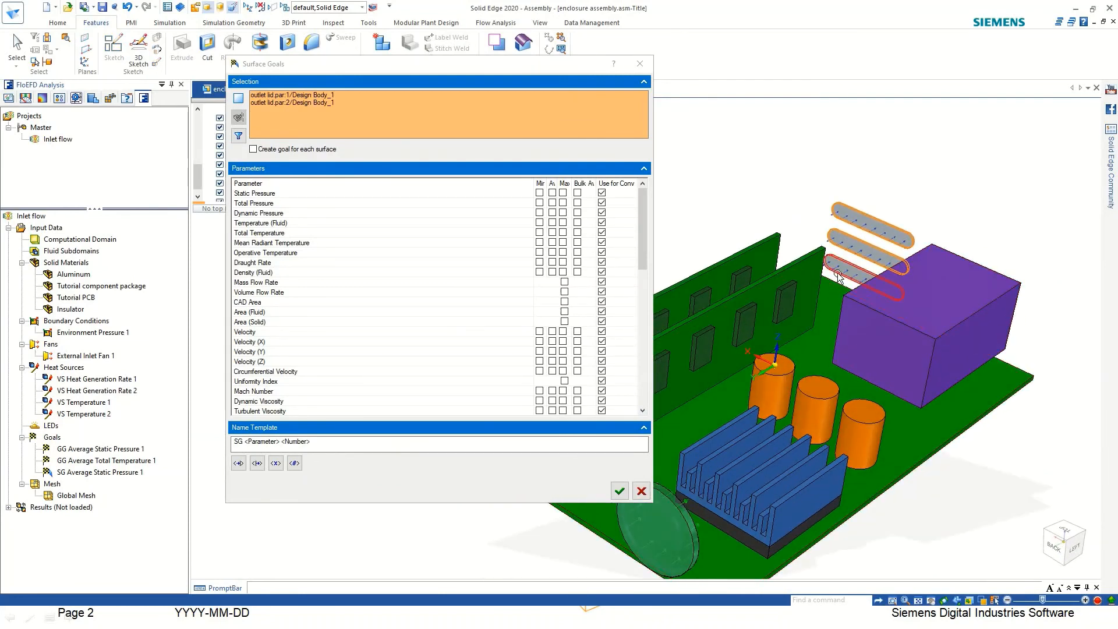
pyautogui.click(847, 279)
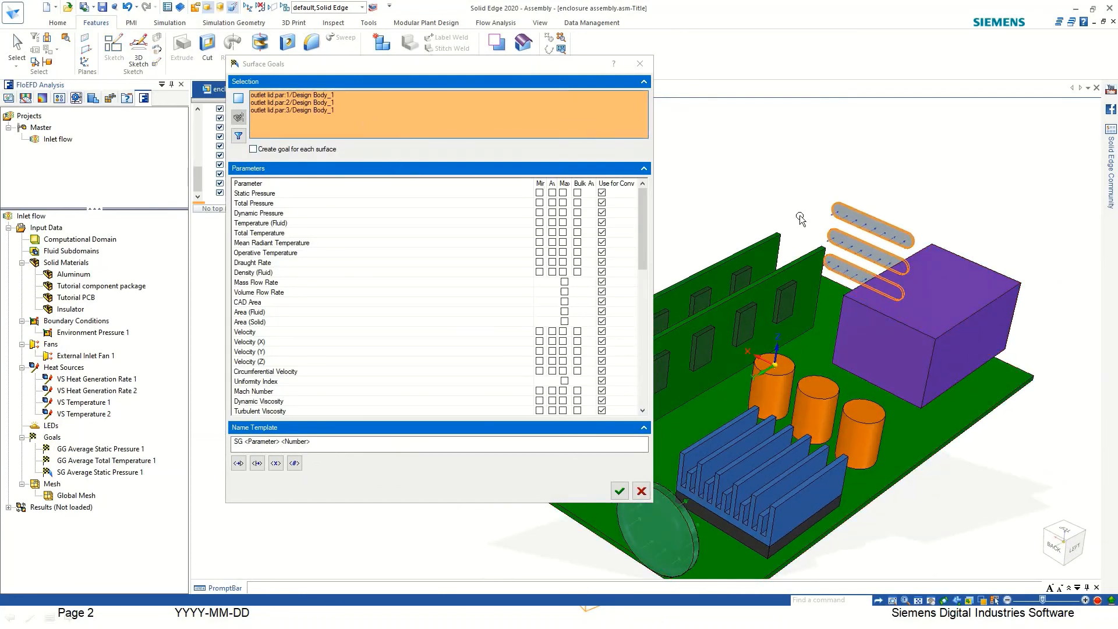
pyautogui.scroll(5, 873, 269)
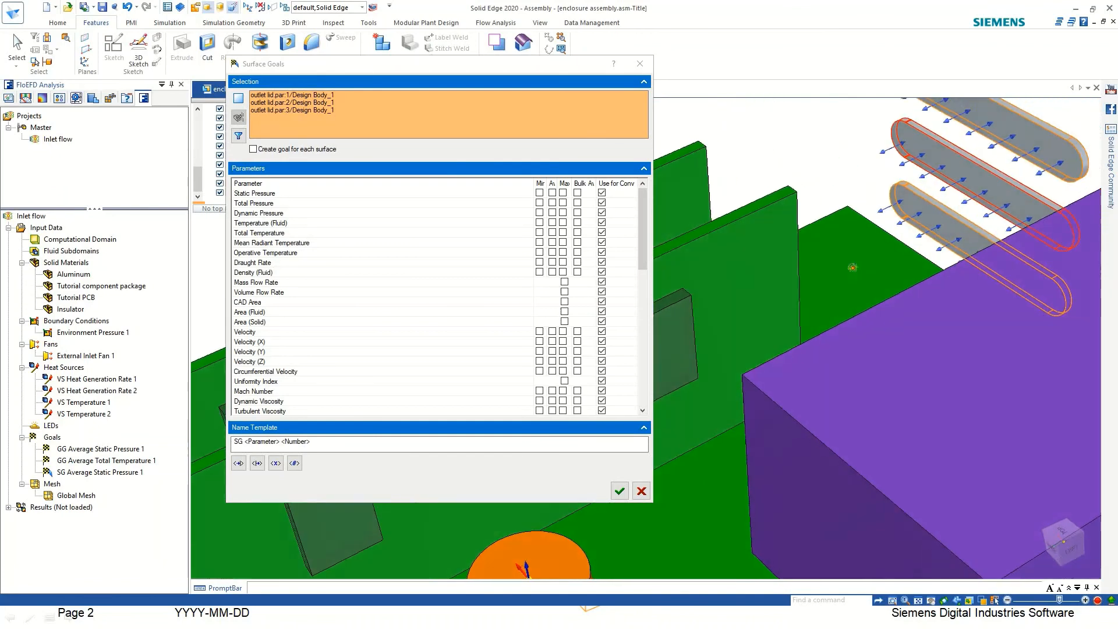
pyautogui.scroll(-1, 847, 274)
pyautogui.scroll(-2, 267, 399)
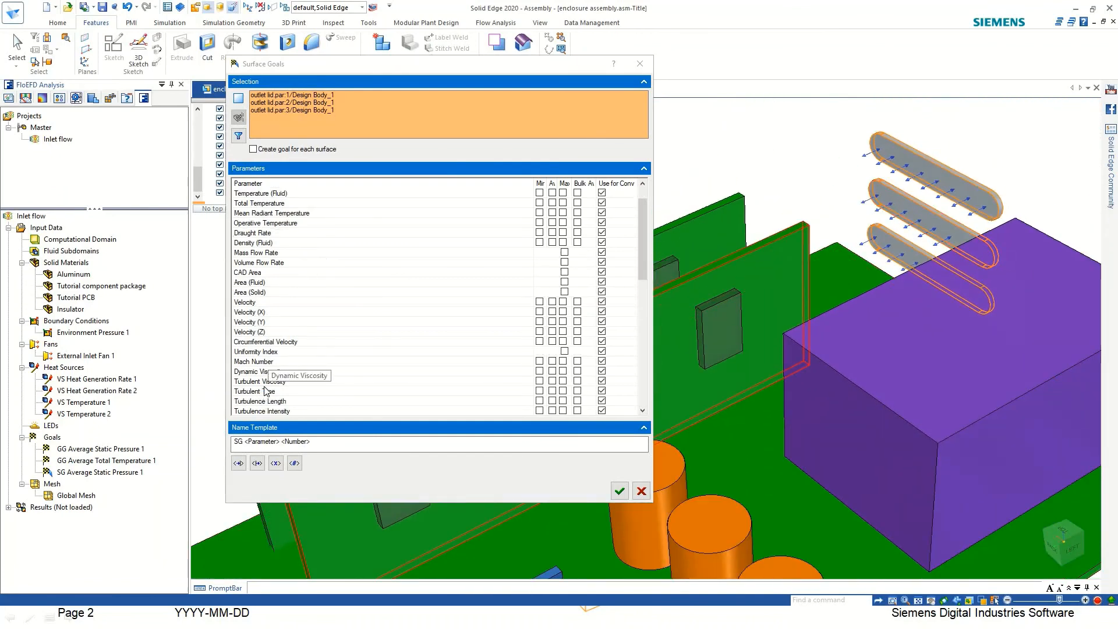
pyautogui.scroll(-1, 267, 399)
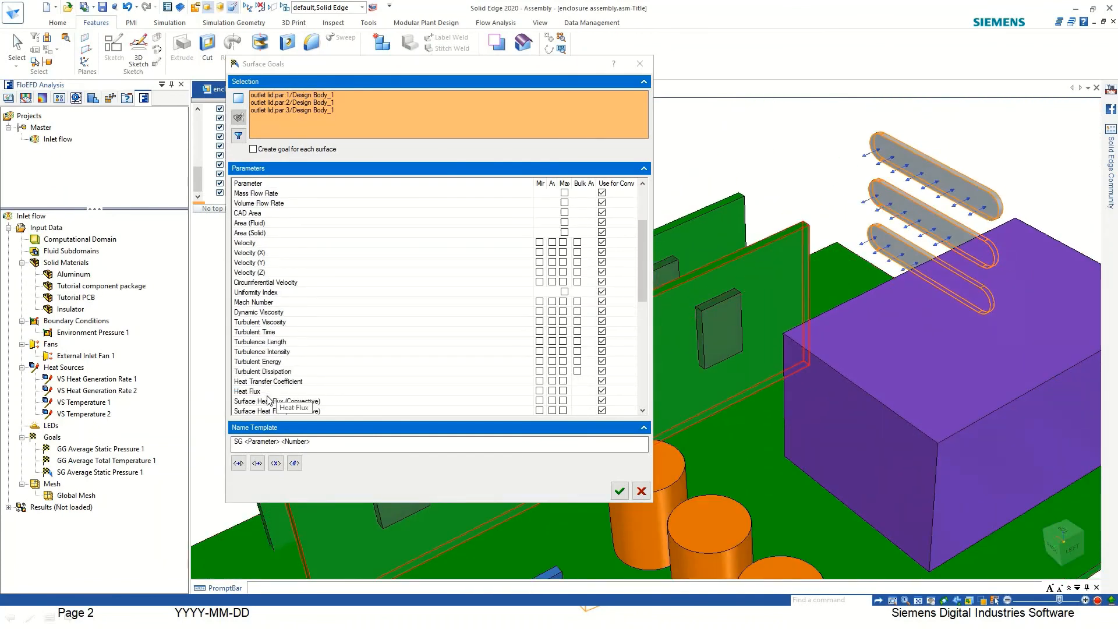
pyautogui.scroll(2, 273, 309)
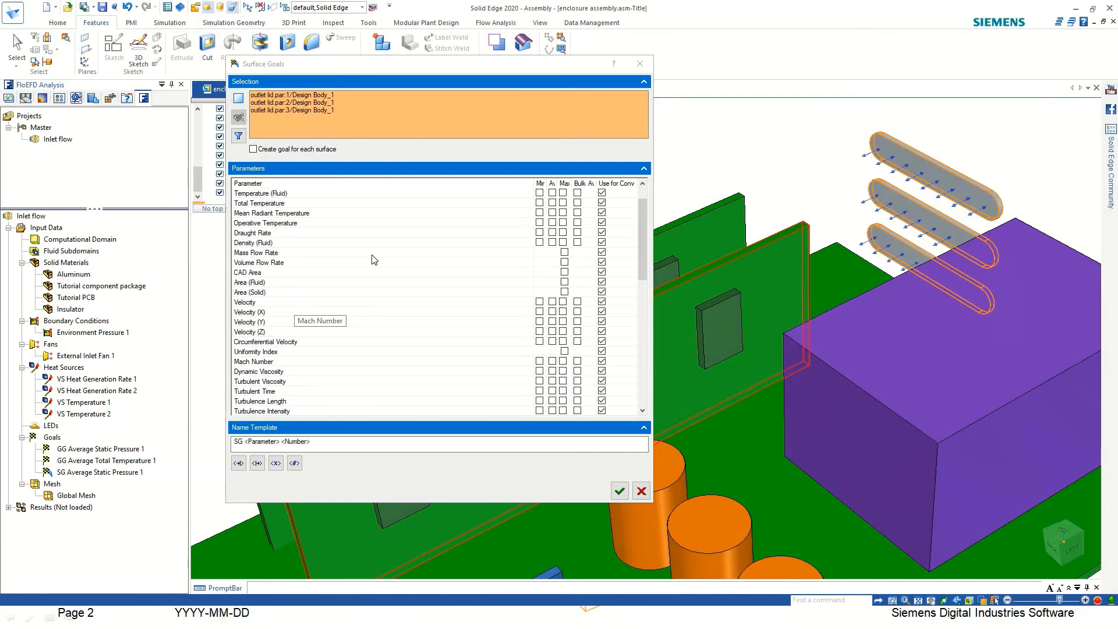
pyautogui.click(564, 262)
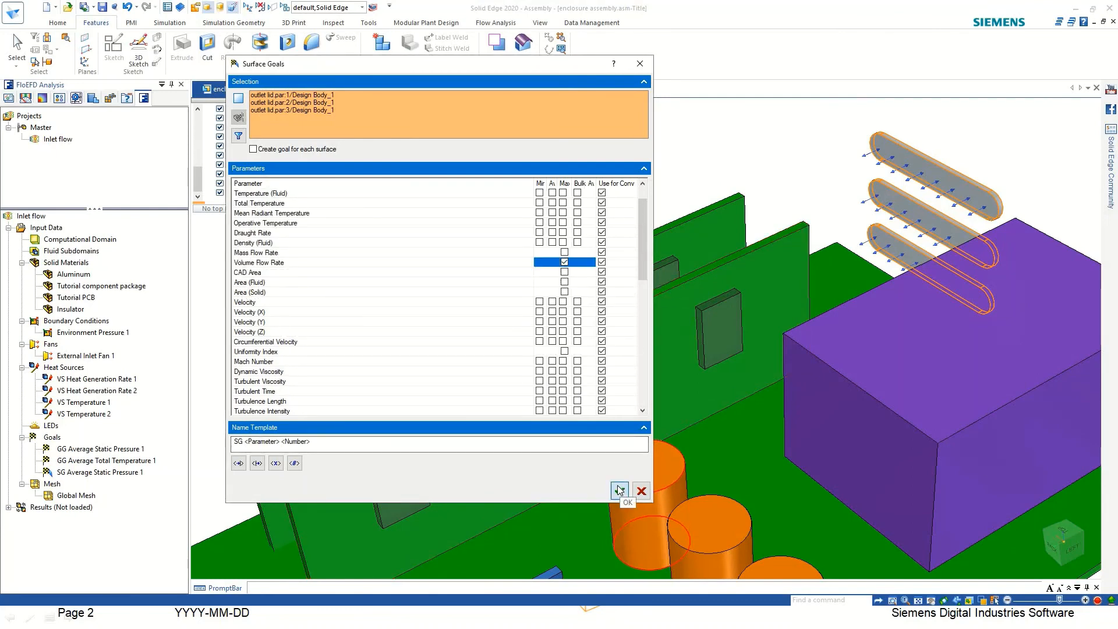
pyautogui.click(619, 491)
# Step: Create a volume goal for maximum Temperature (Solid) on the small PCB chips, reusing the component selection of VS Heat Generation Rate 2
pyautogui.scroll(-3, 481, 301)
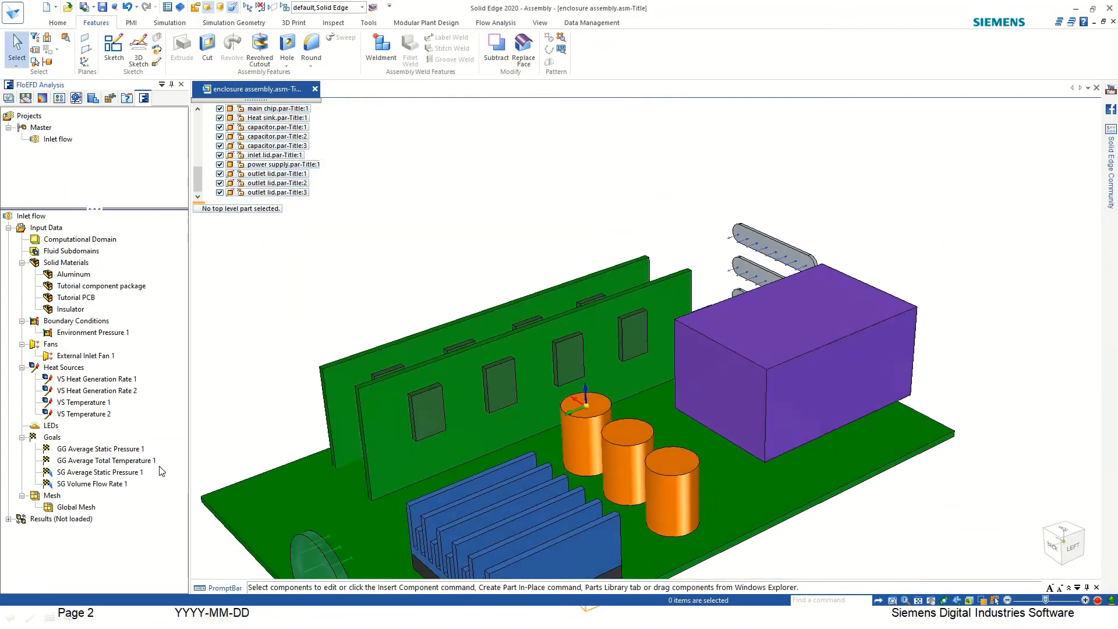
pyautogui.rightClick(48, 437)
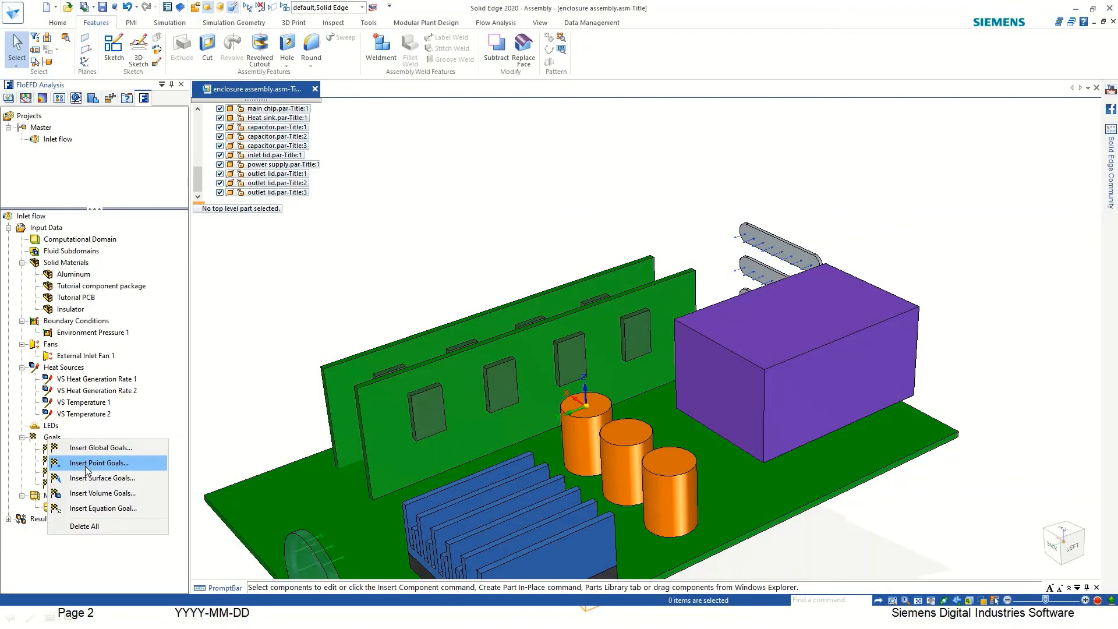
pyautogui.click(107, 493)
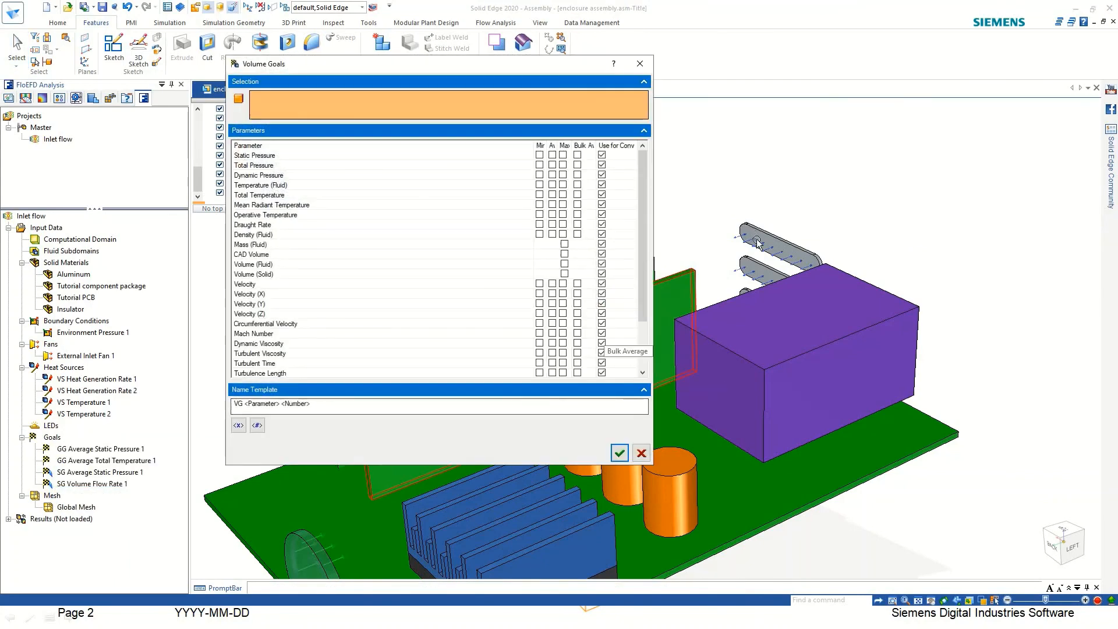
pyautogui.scroll(-6, 932, 348)
pyautogui.scroll(3, 774, 344)
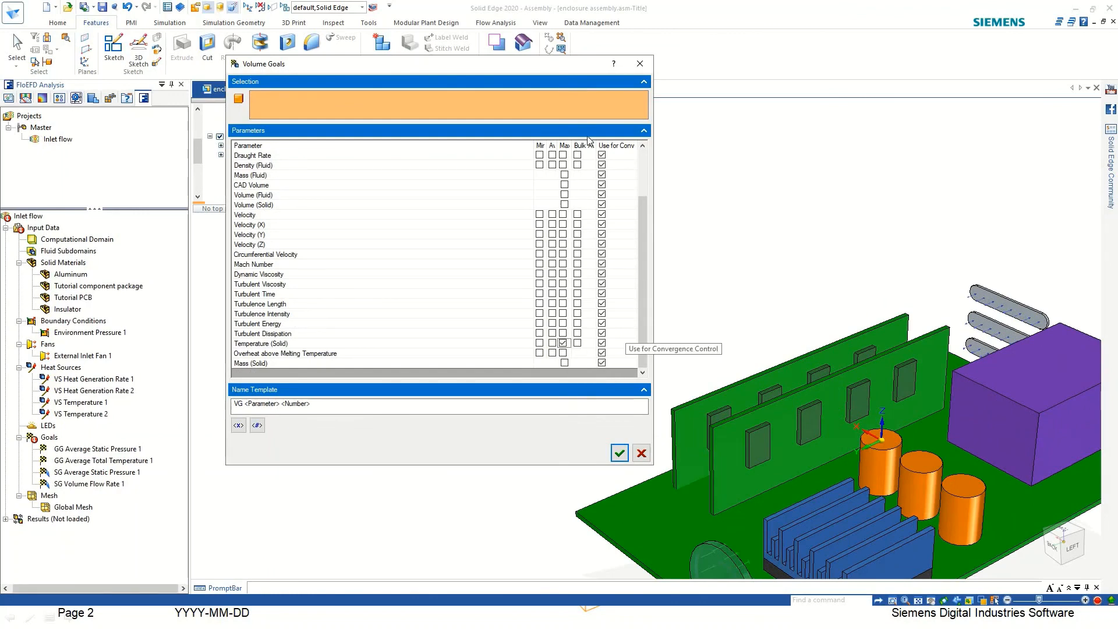
pyautogui.click(757, 446)
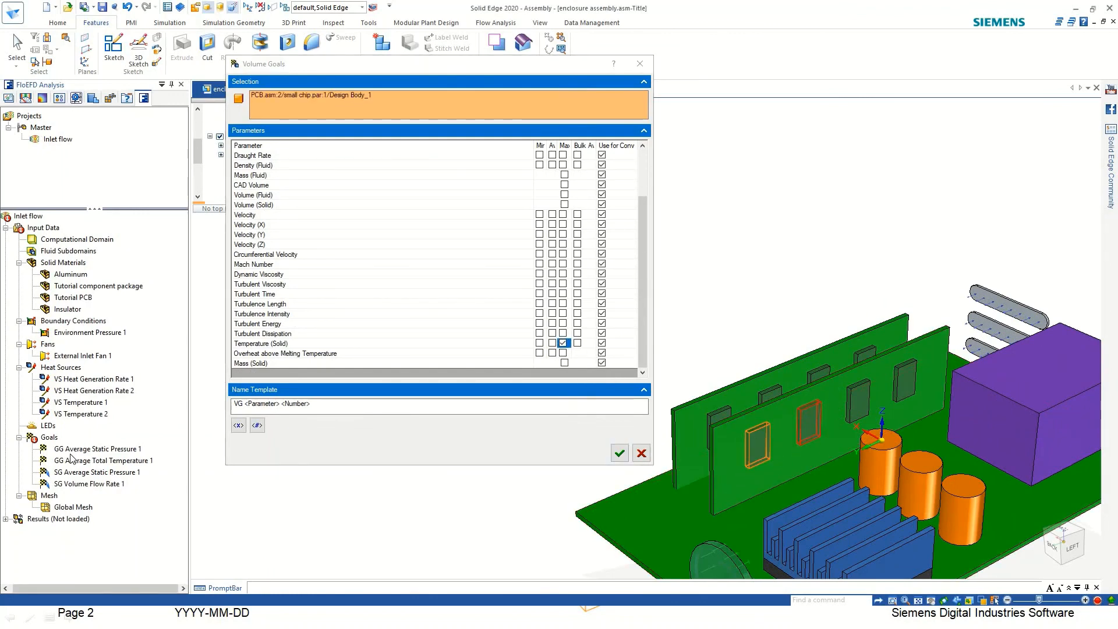
pyautogui.click(87, 390)
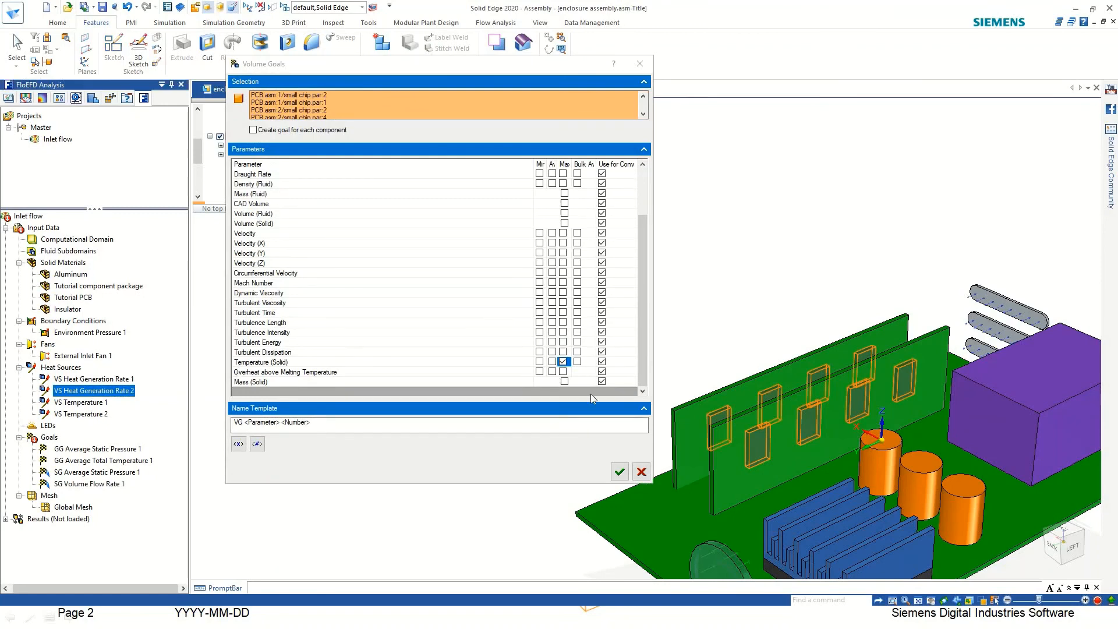
pyautogui.click(619, 471)
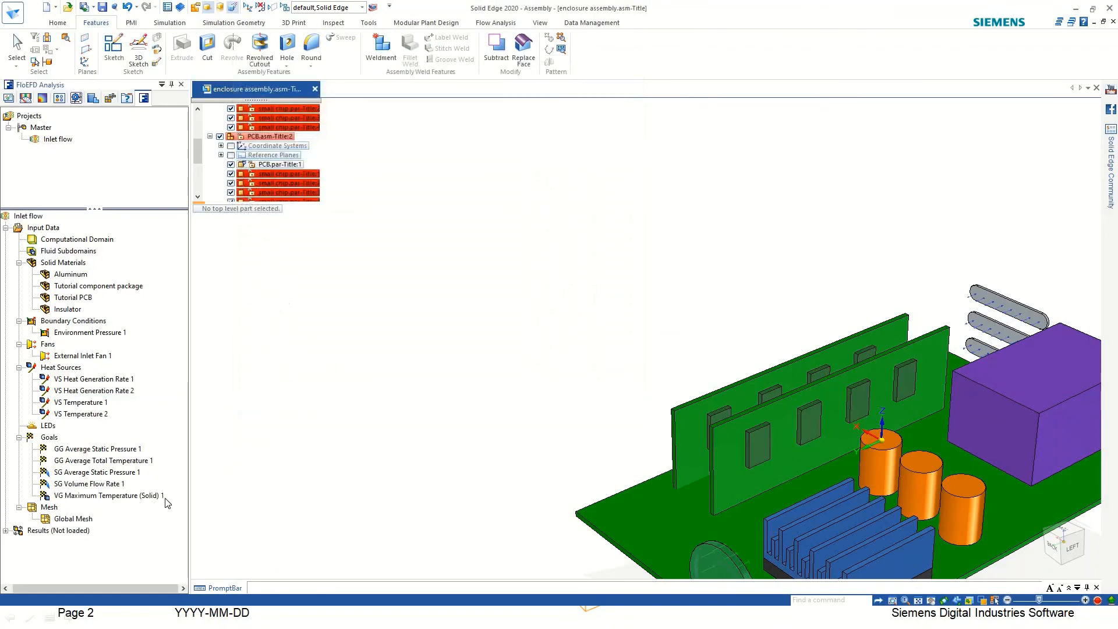
# Step: Create a volume goal for maximum Temperature (Solid) on the main chip, reusing the component selection of VS Heat Generation Rate 1
pyautogui.rightClick(49, 439)
pyautogui.click(88, 481)
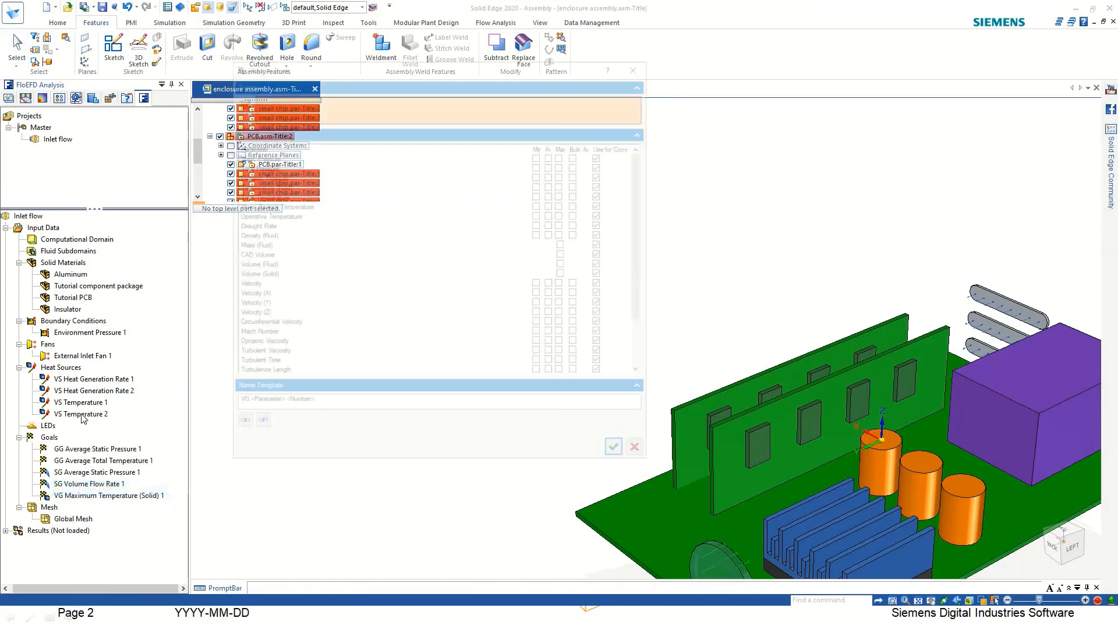
pyautogui.click(82, 379)
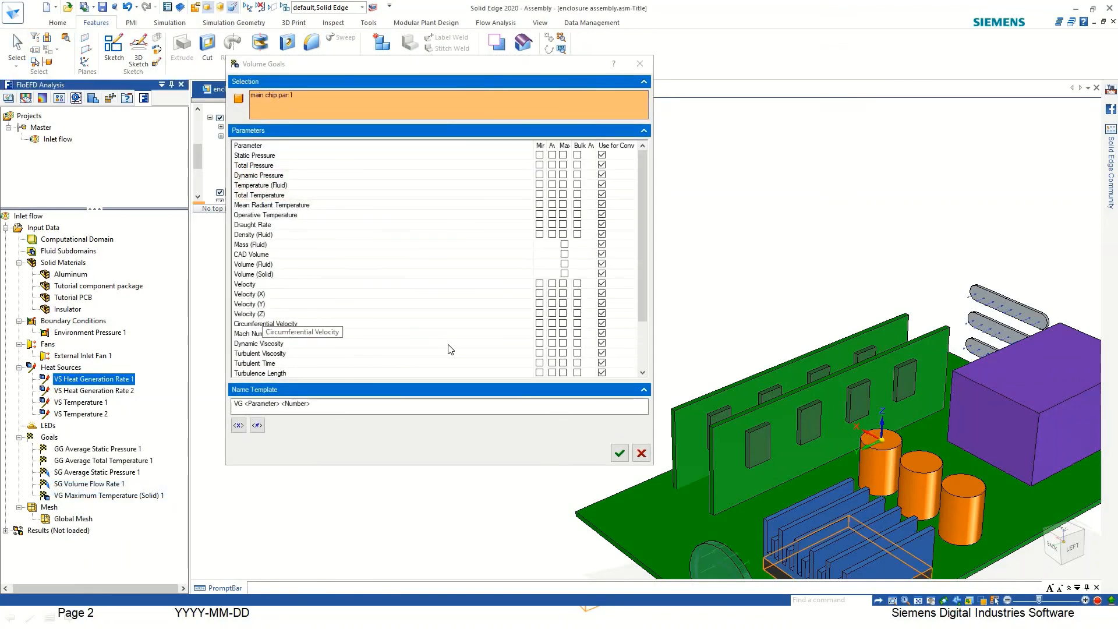
pyautogui.scroll(-3, 451, 349)
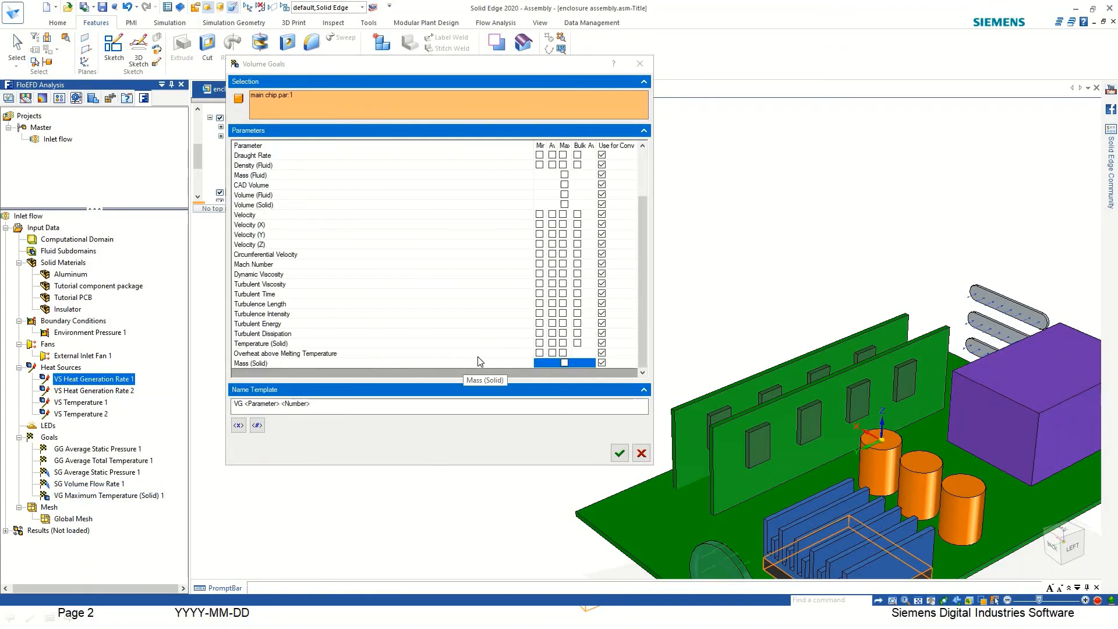
pyautogui.click(563, 343)
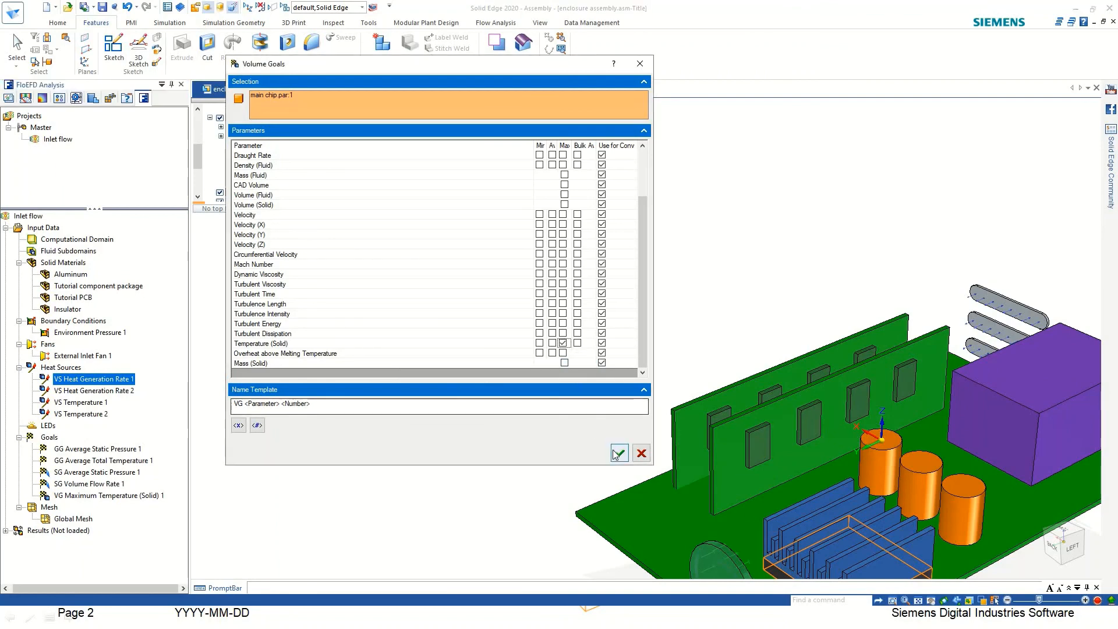